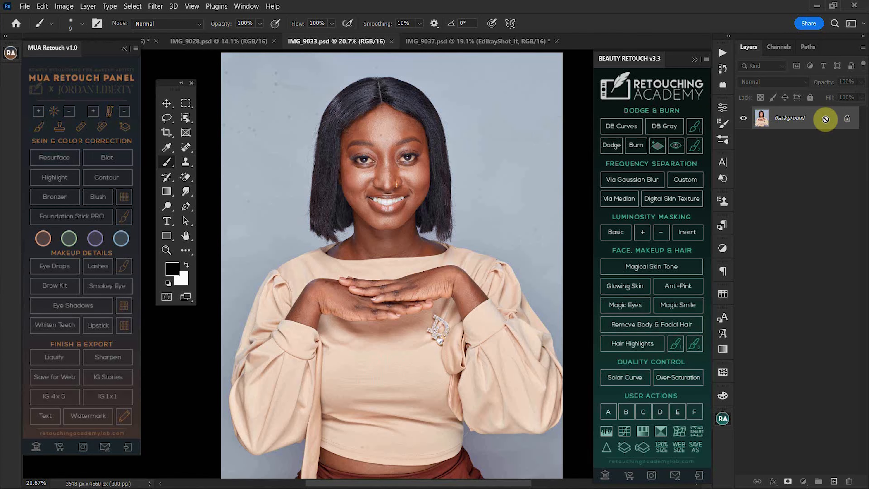
- Duplicate the Background layer of IMG_9033.psd as the layer for retouching
{"action": "key", "text": "ctrl+j"}
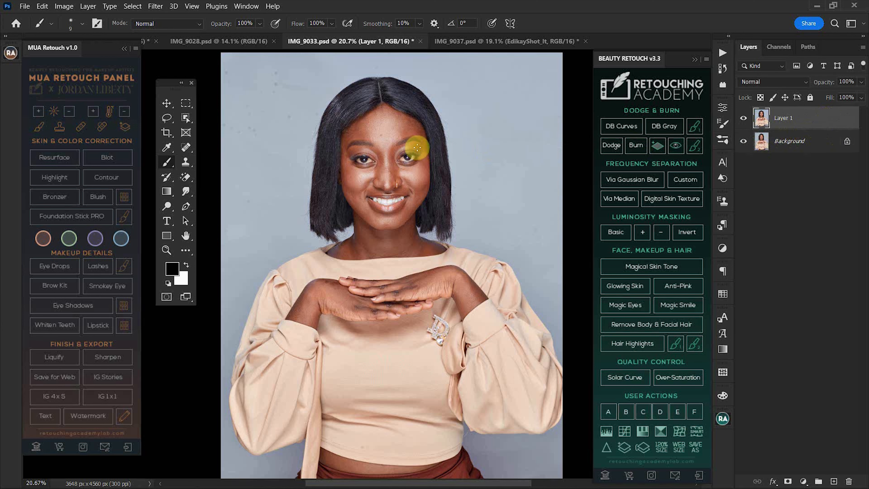
{"action": "scroll", "coordinate": [386, 152], "scroll_direction": "up", "scroll_amount": 2}
{"action": "scroll", "coordinate": [384, 151], "scroll_direction": "up", "scroll_amount": 3}
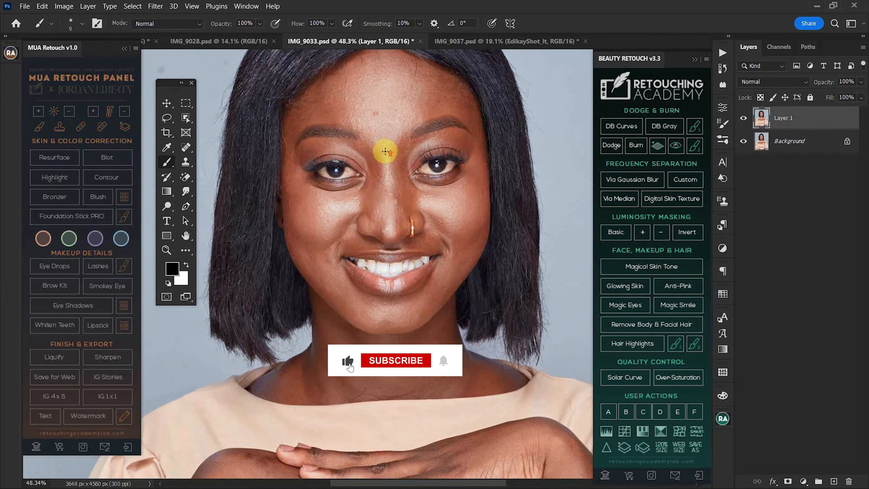
{"action": "scroll", "coordinate": [387, 152], "scroll_direction": "down", "scroll_amount": 4}
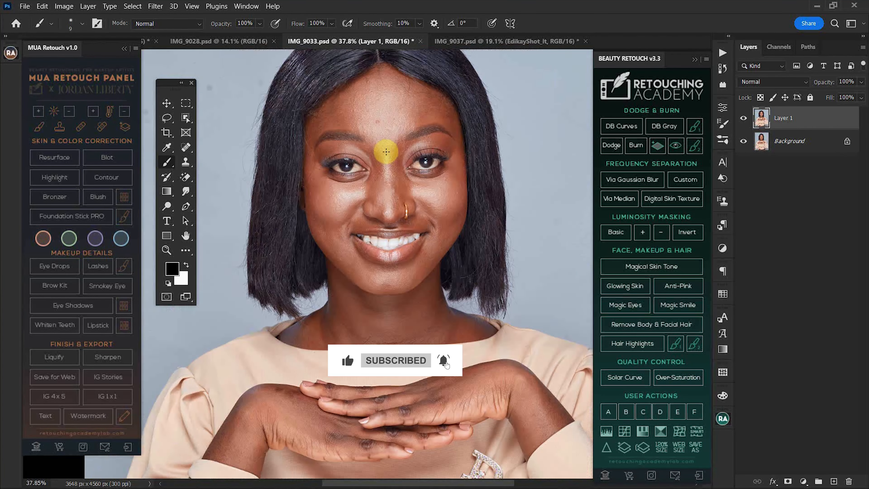
{"action": "scroll", "coordinate": [293, 103], "scroll_direction": "up", "scroll_amount": 4}
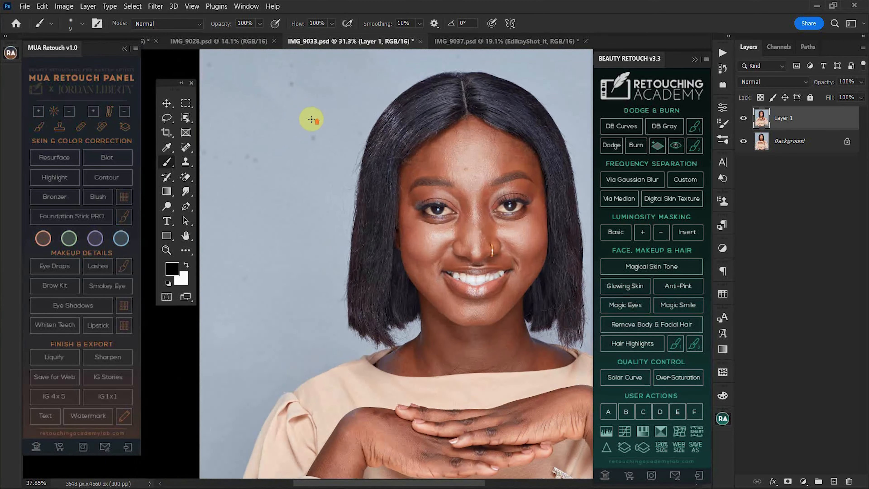
- Remove spots from the grey-blue backdrop beside the subject with the Spot Healing Brush at size 60
{"action": "key", "text": "j"}
{"action": "left_click_drag", "start_coordinate": [453, 299], "coordinate": [447, 157]}
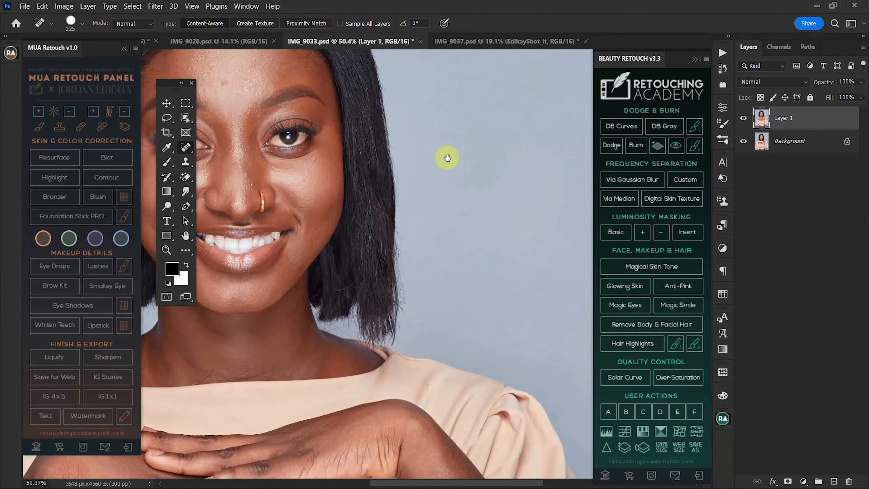
{"action": "scroll", "coordinate": [352, 222], "scroll_direction": "down", "scroll_amount": 1}
{"action": "scroll", "coordinate": [376, 308], "scroll_direction": "up", "scroll_amount": 8}
{"action": "key", "text": "bracketleft"}
{"action": "key", "text": "bracketleft"}
{"action": "key", "text": "bracketleft"}
{"action": "key", "text": "bracketleft"}
{"action": "key", "text": "bracketleft"}
{"action": "left_click", "coordinate": [420, 323]}
{"action": "scroll", "coordinate": [431, 338], "scroll_direction": "down", "scroll_amount": 8}
{"action": "left_click", "coordinate": [335, 198]}
{"action": "scroll", "coordinate": [428, 274], "scroll_direction": "up", "scroll_amount": 5}
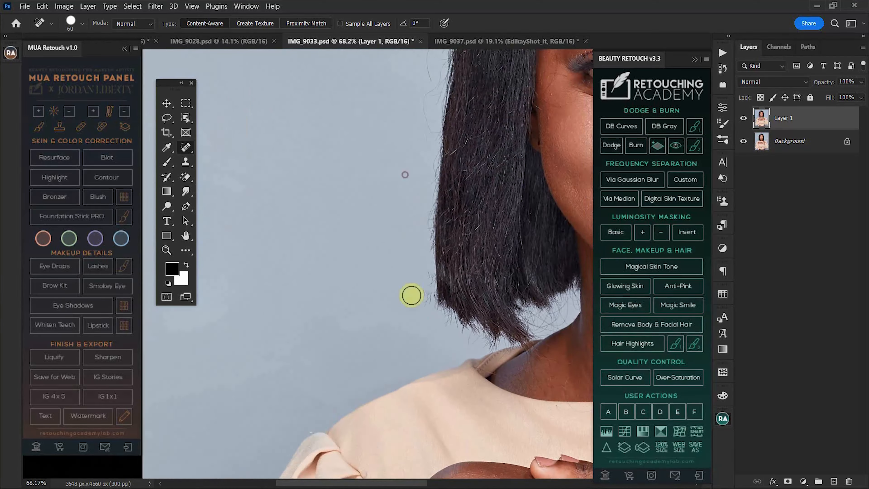
- Clone backdrop over the stray hairs along the crown and image-left edge of the hair using the Clone Stamp at size 45
{"action": "key", "text": "s"}
{"action": "left_click_drag", "start_coordinate": [416, 96], "coordinate": [407, 214]}
{"action": "left_click_drag", "start_coordinate": [440, 153], "coordinate": [450, 113]}
{"action": "mouse_move", "coordinate": [427, 85]}
{"action": "left_mouse_down"}
{"action": "mouse_move", "coordinate": [421, 174]}
{"action": "mouse_move", "coordinate": [470, 134]}
{"action": "left_mouse_up"}
{"action": "mouse_move", "coordinate": [489, 85]}
{"action": "left_mouse_down"}
{"action": "mouse_move", "coordinate": [469, 197]}
{"action": "mouse_move", "coordinate": [414, 201]}
{"action": "left_mouse_up"}
{"action": "left_click_drag", "start_coordinate": [455, 133], "coordinate": [275, 229]}
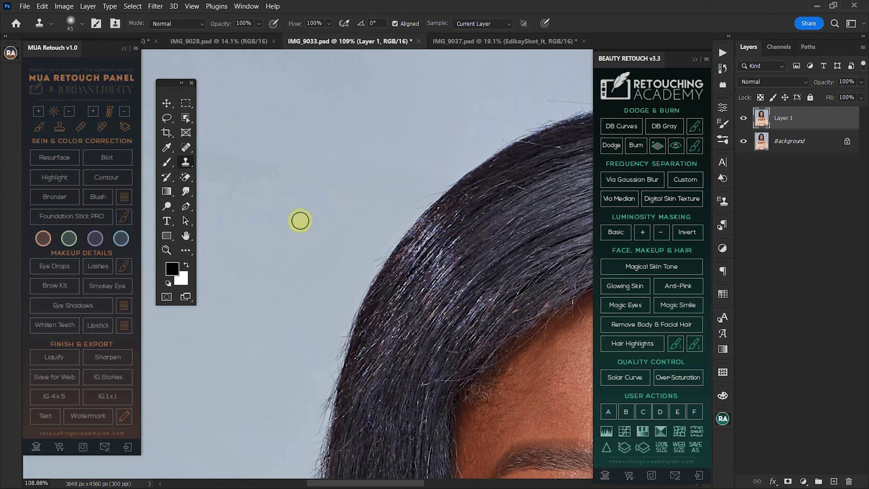
{"action": "left_click", "coordinate": [462, 179]}
{"action": "left_click_drag", "start_coordinate": [462, 179], "coordinate": [297, 196]}
{"action": "left_click", "coordinate": [470, 223]}
- Clone out the flyaway hairs down the image-right edge of the hair, from the crown to the ends near the shoulder
{"action": "left_click_drag", "start_coordinate": [470, 224], "coordinate": [212, 51]}
{"action": "left_click", "coordinate": [403, 168]}
{"action": "left_click_drag", "start_coordinate": [455, 268], "coordinate": [378, 130]}
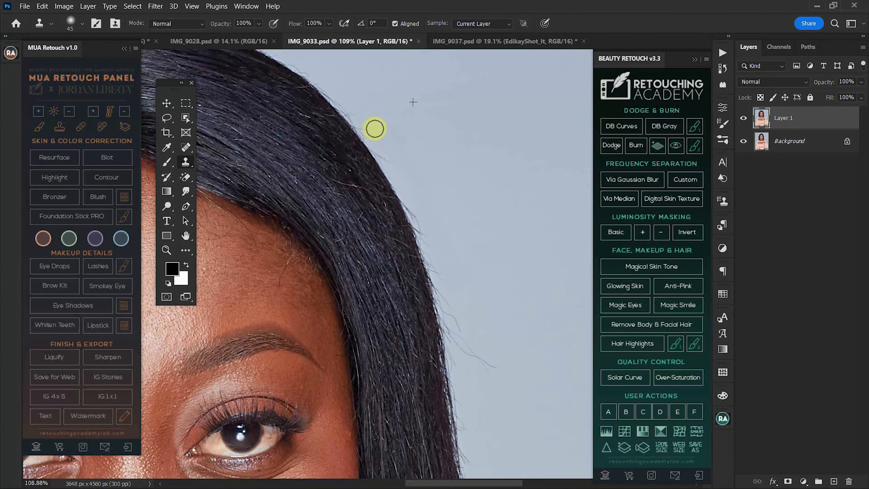
{"action": "left_click_drag", "start_coordinate": [452, 287], "coordinate": [424, 85]}
{"action": "mouse_move", "coordinate": [415, 373]}
{"action": "left_mouse_down"}
{"action": "mouse_move", "coordinate": [413, 266]}
{"action": "mouse_move", "coordinate": [393, 239]}
{"action": "left_mouse_up"}
{"action": "left_click", "coordinate": [417, 276]}
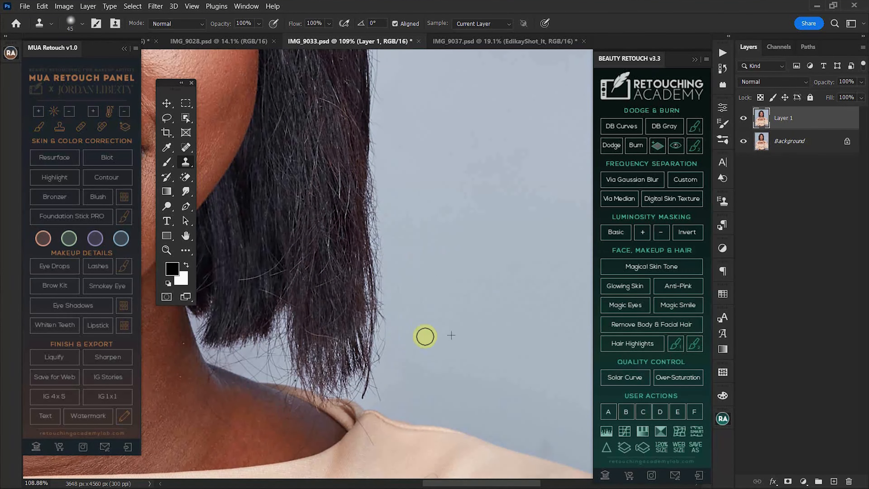
{"action": "left_click_drag", "start_coordinate": [432, 424], "coordinate": [462, 242]}
{"action": "left_click", "coordinate": [386, 264], "text": "alt"}
{"action": "mouse_move", "coordinate": [388, 244]}
{"action": "left_mouse_down"}
{"action": "mouse_move", "coordinate": [386, 262]}
{"action": "mouse_move", "coordinate": [398, 221]}
{"action": "left_mouse_up"}
- Resize the Clone Stamp brush and clean up the remaining stray hairs and uneven backdrop with freshly sampled areas
{"action": "key", "text": "bracketleft"}
{"action": "key", "text": "bracketleft"}
{"action": "key", "text": "bracketleft"}
{"action": "key", "text": "bracketleft"}
{"action": "key", "text": "bracketleft"}
{"action": "key", "text": "bracketleft"}
{"action": "key", "text": "bracketleft"}
{"action": "key", "text": "bracketleft"}
{"action": "left_click_drag", "start_coordinate": [496, 404], "coordinate": [308, 143]}
{"action": "left_click", "coordinate": [458, 192], "text": "alt"}
{"action": "left_click", "coordinate": [499, 291], "text": "alt"}
{"action": "mouse_move", "coordinate": [495, 187]}
{"action": "left_mouse_down"}
{"action": "mouse_move", "coordinate": [503, 284]}
{"action": "mouse_move", "coordinate": [436, 333]}
{"action": "mouse_move", "coordinate": [402, 385]}
{"action": "mouse_move", "coordinate": [366, 391]}
{"action": "left_mouse_up"}
{"action": "left_click", "coordinate": [413, 382], "text": "alt"}
{"action": "left_click_drag", "start_coordinate": [495, 262], "coordinate": [493, 194]}
- Duplicate the cleaned Layer 1 twice and rename the uppermost copy "high / texture"
{"action": "key", "text": "ctrl+j"}
{"action": "key", "text": "ctrl+j"}
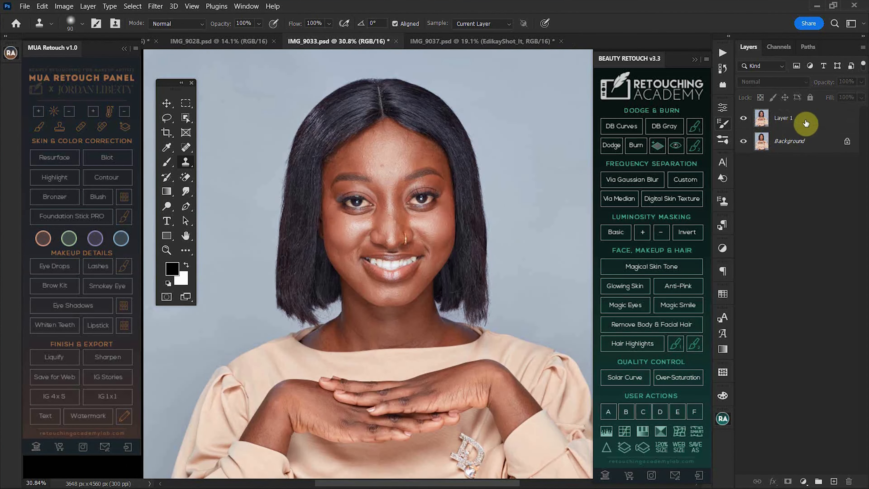
{"action": "double_click", "coordinate": [792, 117]}
{"action": "type", "text": "h"}
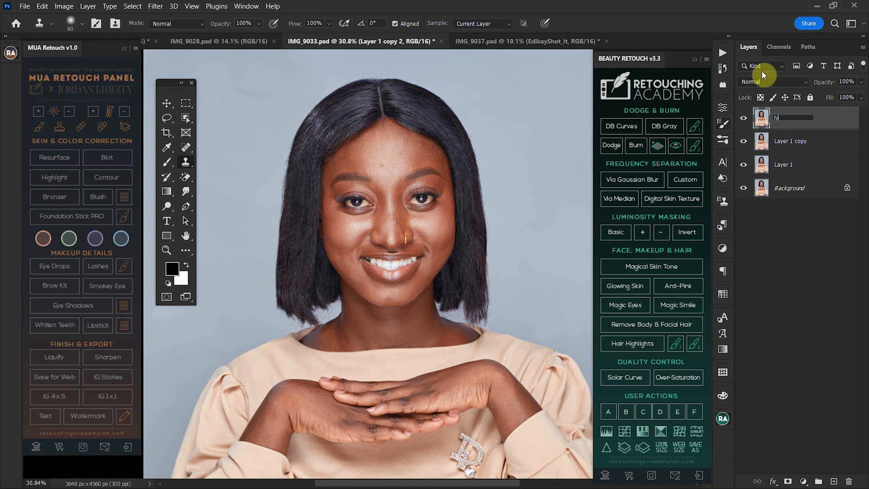
{"action": "type", "text": "igh / texture"}
- Rename the Layer 1 copy beneath the texture layer "lower/tones"
{"action": "left_click", "coordinate": [792, 144]}
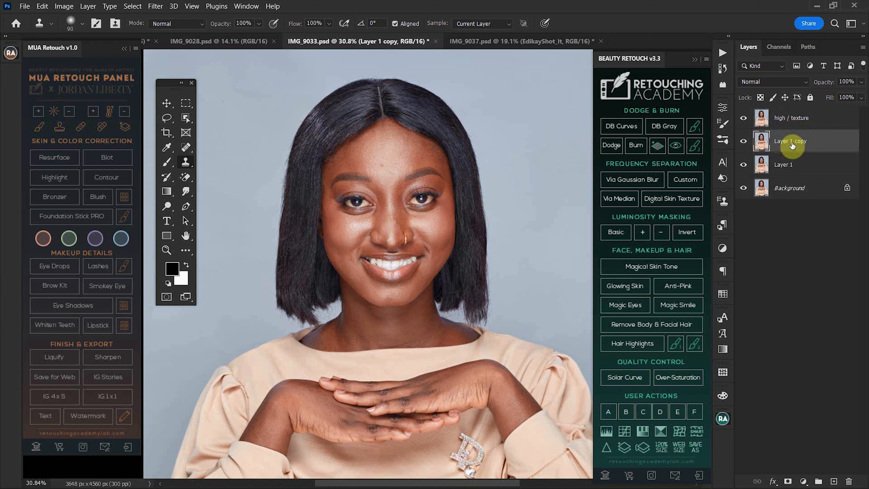
{"action": "double_click", "coordinate": [793, 144]}
{"action": "type", "text": "lower"}
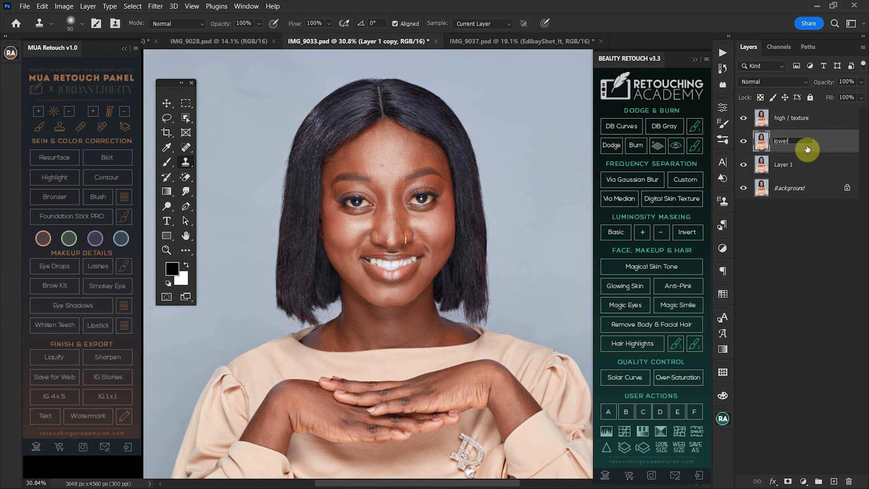
{"action": "type", "text": "/tones"}
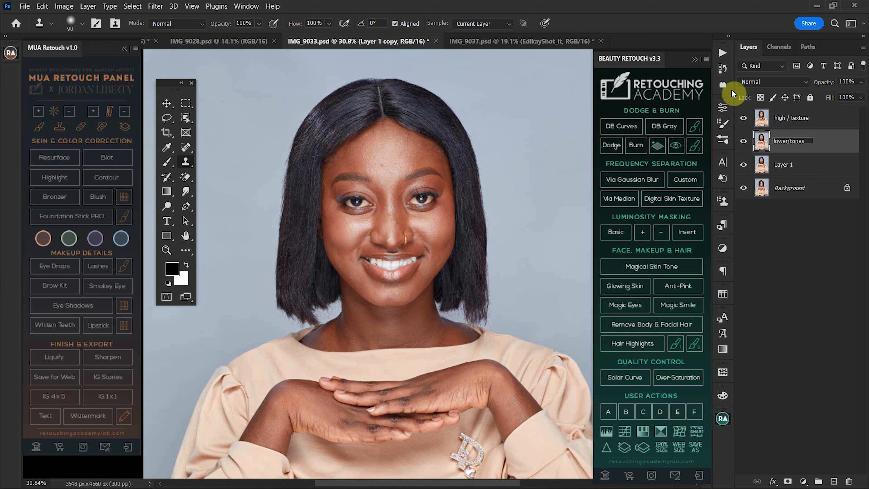
{"action": "key", "text": "Return"}
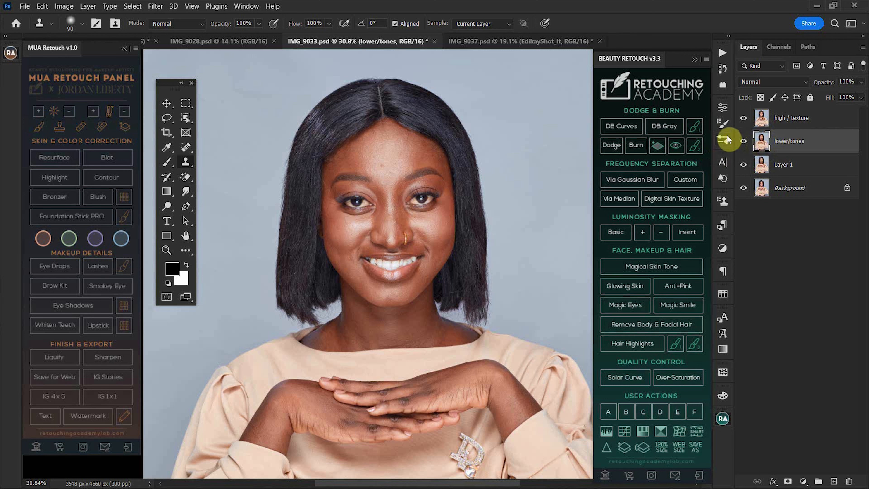
- Hide the high / texture layer and start a Gaussian Blur on the lower/tones layer
{"action": "left_click", "coordinate": [744, 119]}
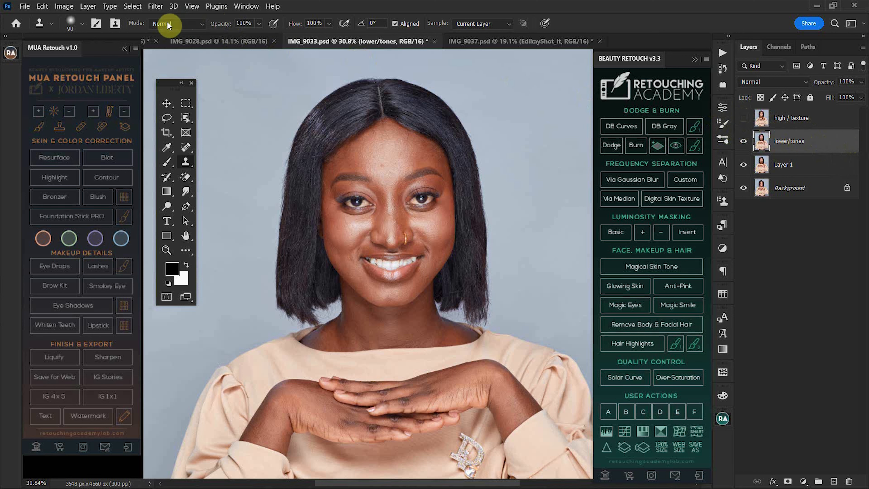
{"action": "left_click", "coordinate": [155, 7]}
{"action": "mouse_move", "coordinate": [273, 142]}
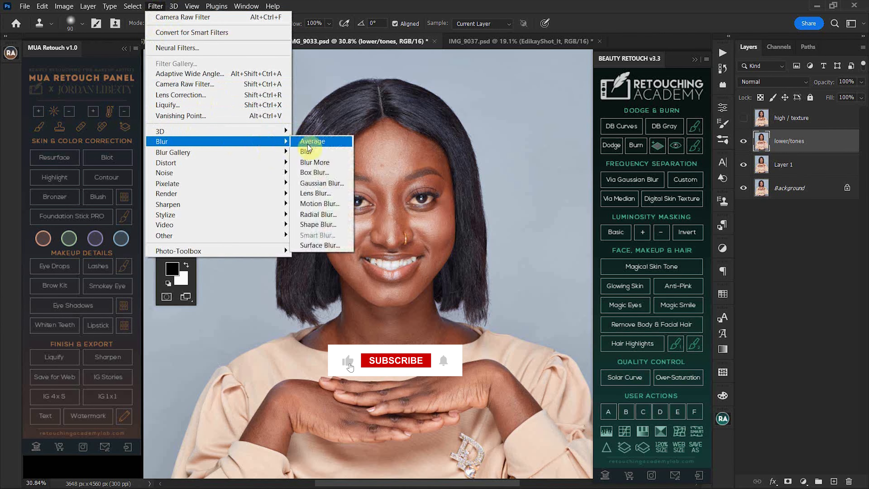
{"action": "left_click", "coordinate": [319, 183]}
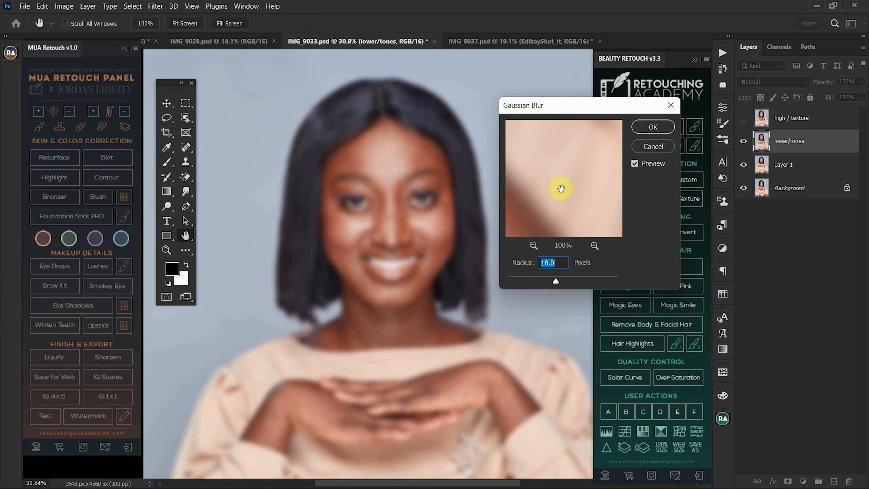
- Centre the Gaussian Blur preview on the forehead at 67% to examine the skin
{"action": "left_click_drag", "start_coordinate": [526, 189], "coordinate": [601, 245]}
{"action": "left_click", "coordinate": [533, 244]}
{"action": "left_click_drag", "start_coordinate": [541, 181], "coordinate": [579, 245]}
{"action": "left_click_drag", "start_coordinate": [560, 158], "coordinate": [556, 224]}
{"action": "left_click_drag", "start_coordinate": [557, 161], "coordinate": [564, 229]}
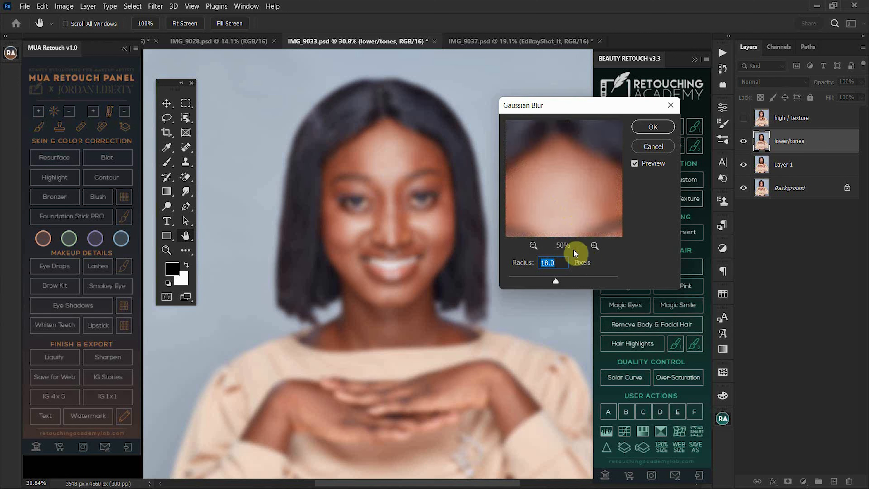
{"action": "left_click", "coordinate": [593, 246]}
{"action": "left_click_drag", "start_coordinate": [548, 188], "coordinate": [573, 215]}
- Find the radius that just hides the skin texture and apply the Gaussian Blur to lower/tones at 6.2 pixels
{"action": "left_click_drag", "start_coordinate": [558, 272], "coordinate": [501, 283]}
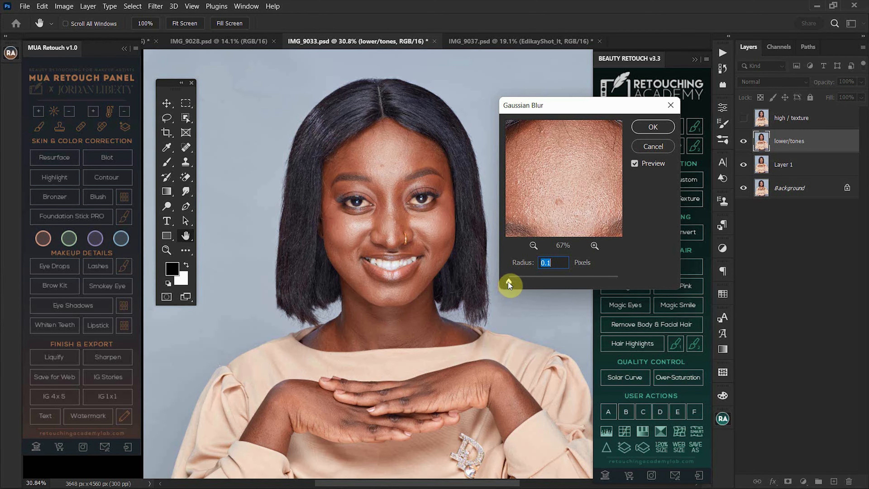
{"action": "left_click_drag", "start_coordinate": [508, 283], "coordinate": [540, 281]}
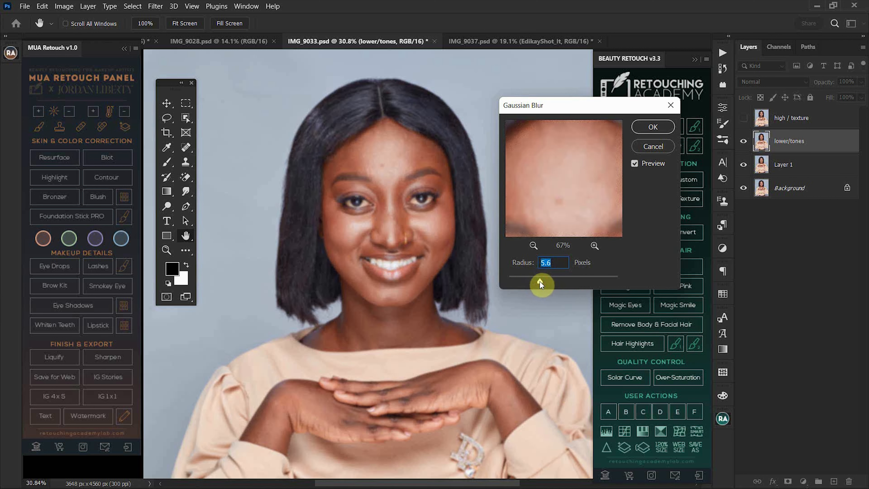
{"action": "left_click_drag", "start_coordinate": [539, 282], "coordinate": [543, 283]}
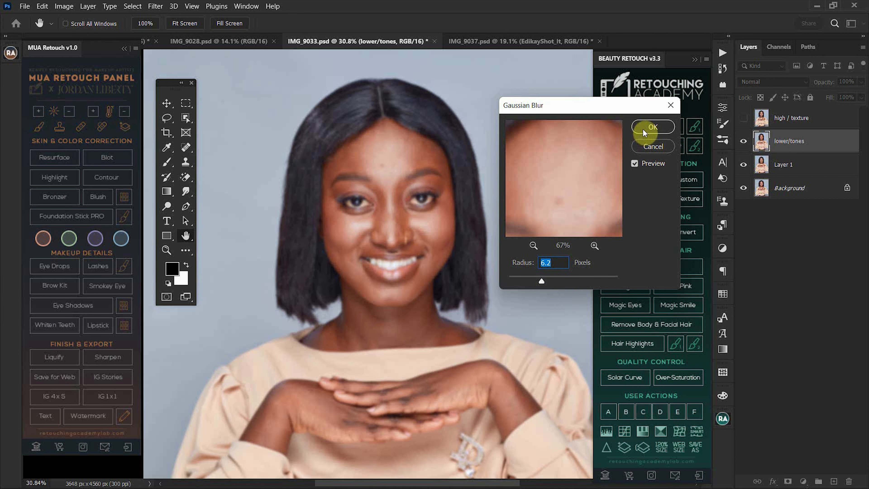
{"action": "left_click", "coordinate": [421, 184]}
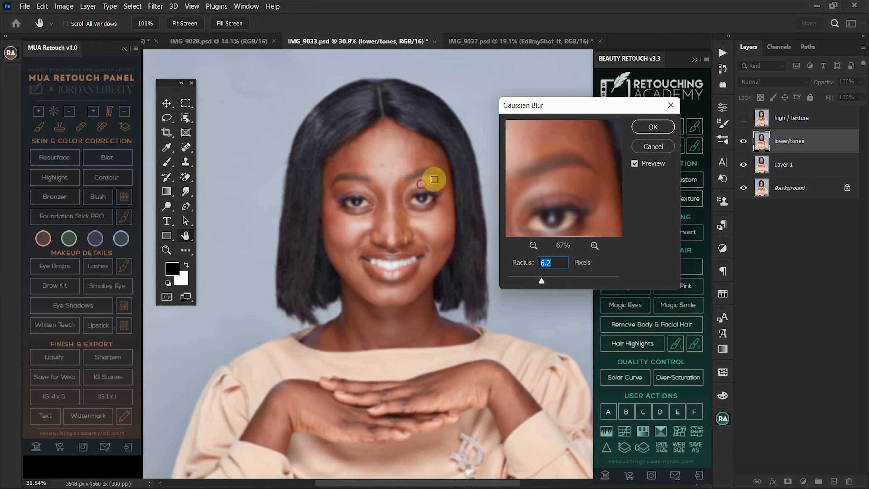
{"action": "left_click", "coordinate": [398, 186]}
{"action": "left_click_drag", "start_coordinate": [552, 160], "coordinate": [553, 180]}
{"action": "left_click", "coordinate": [664, 126]}
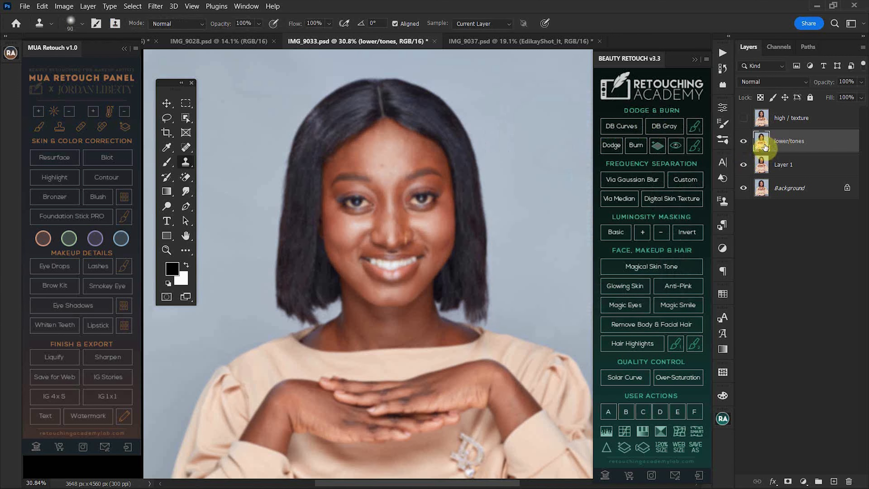
- Show the high / texture layer again, make it active and open Apply Image for it
{"action": "left_click", "coordinate": [741, 122]}
{"action": "left_click", "coordinate": [840, 122]}
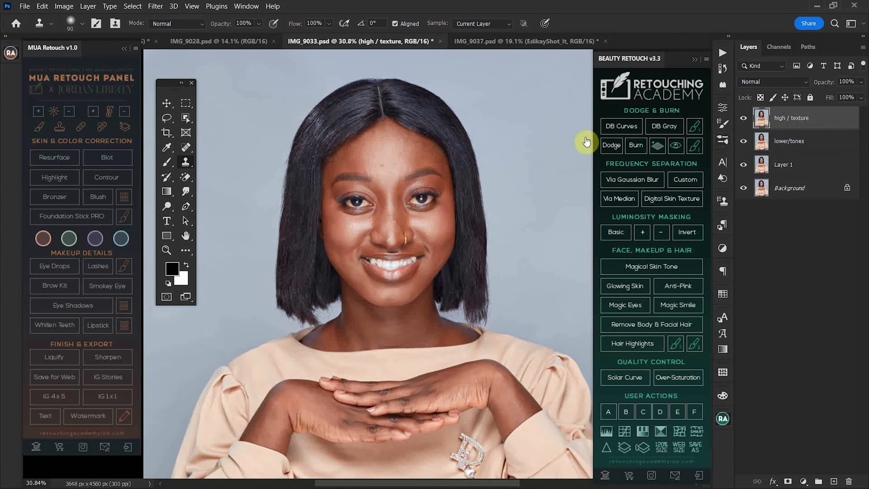
{"action": "left_click", "coordinate": [64, 6]}
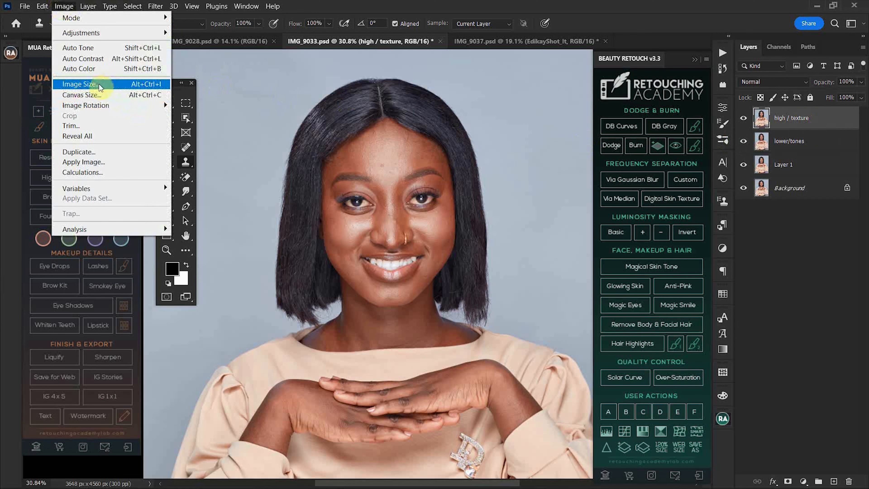
{"action": "left_click", "coordinate": [94, 160]}
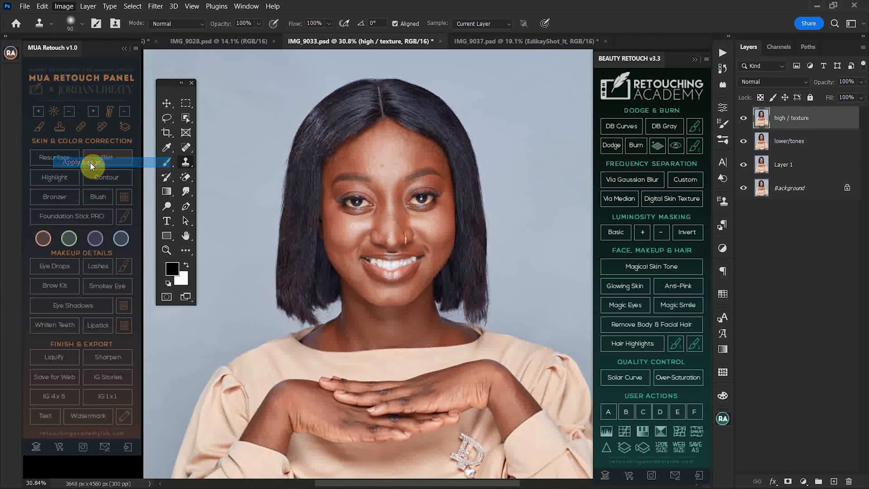
{"action": "left_click_drag", "start_coordinate": [614, 135], "coordinate": [602, 91]}
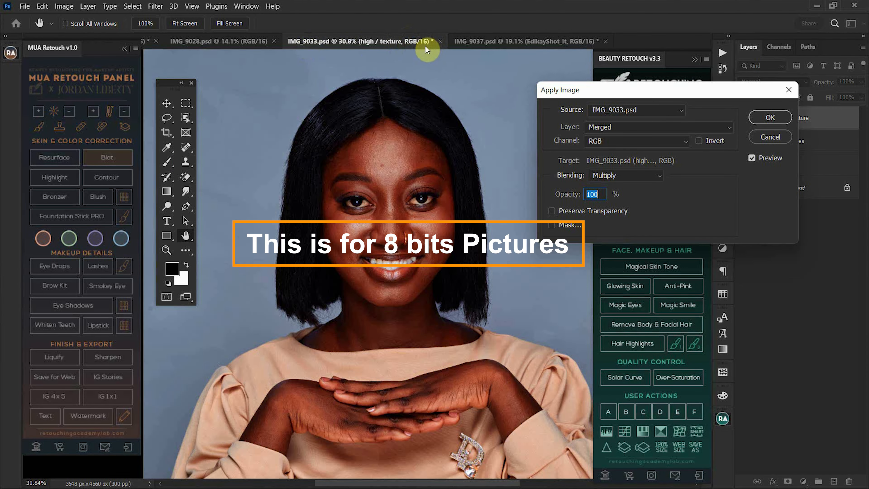
- Set Apply Image to Subtract blending with scale 2 and offset 128, as for 8-bit pictures
{"action": "left_click", "coordinate": [622, 107]}
{"action": "left_click", "coordinate": [623, 109]}
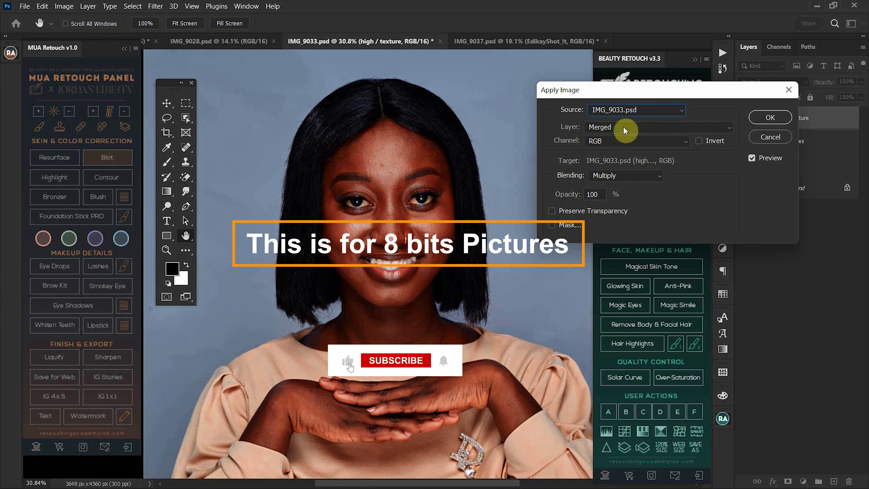
{"action": "left_click", "coordinate": [611, 177]}
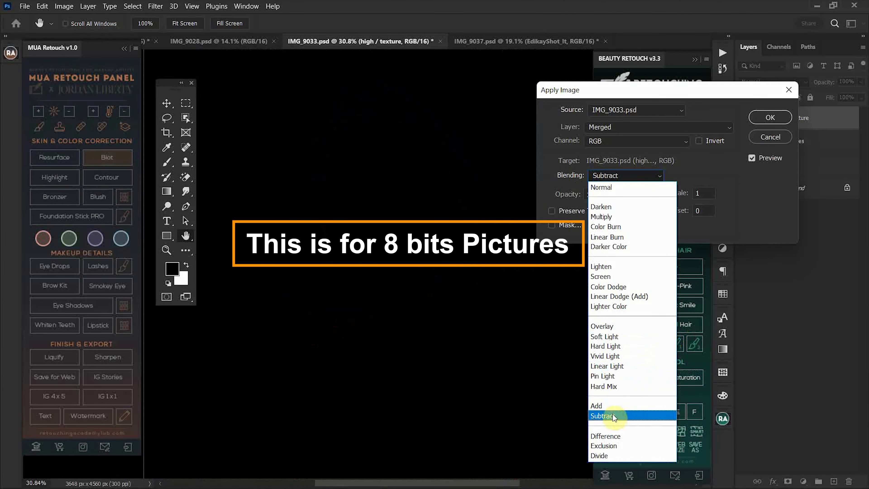
{"action": "left_click", "coordinate": [612, 416]}
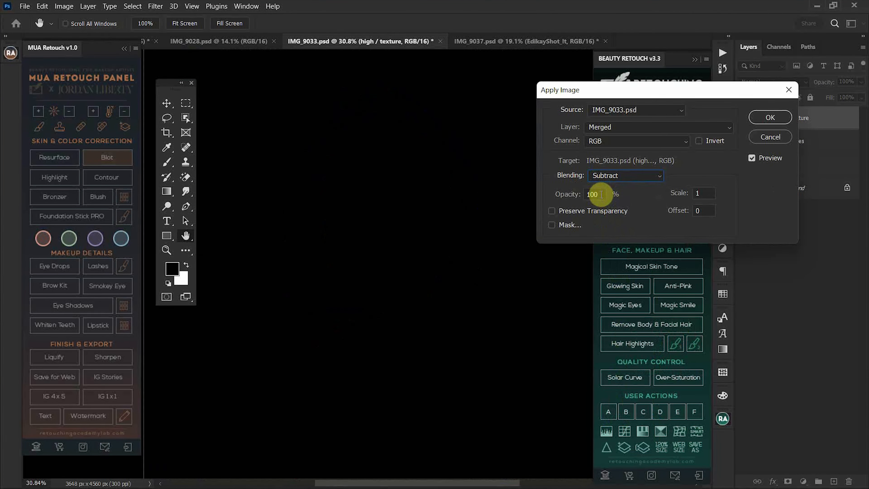
{"action": "left_click", "coordinate": [700, 193]}
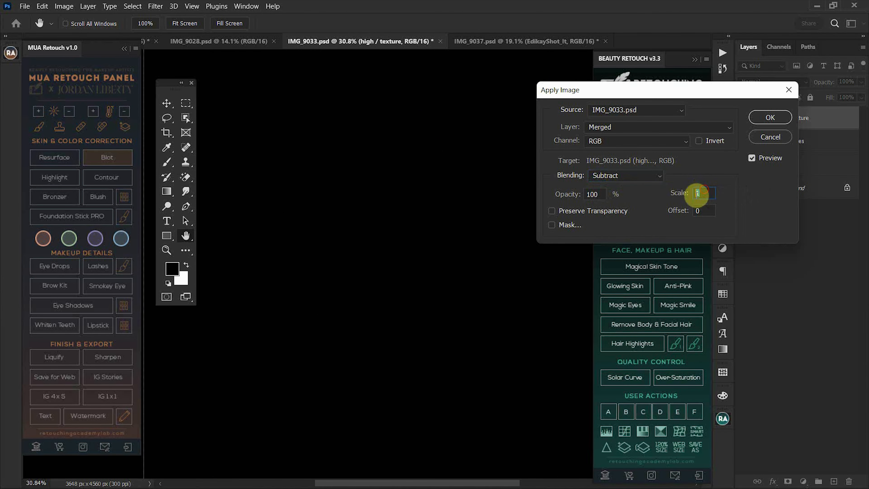
{"action": "type", "text": "2"}
{"action": "key", "text": "Tab"}
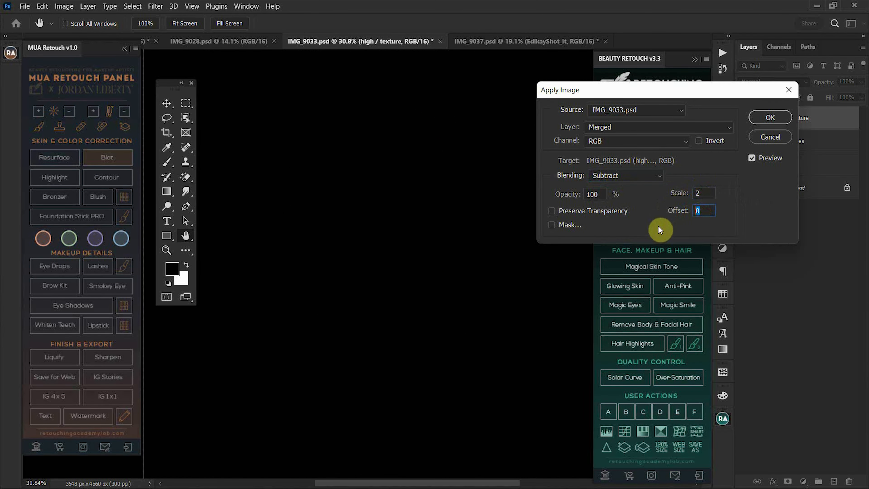
{"action": "type", "text": "128"}
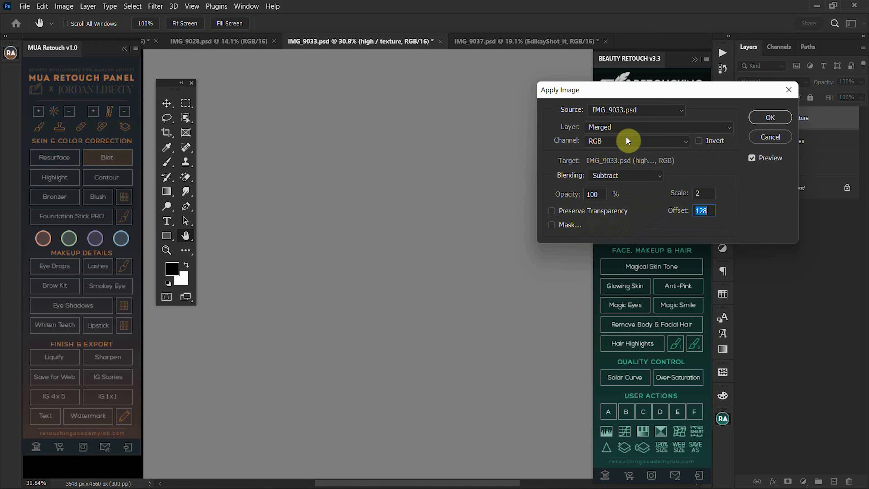
- Apply the inverted lower/tones layer to high / texture using Add blending, scale 2 and offset 0, as for 16-bit pictures
{"action": "left_click", "coordinate": [609, 128]}
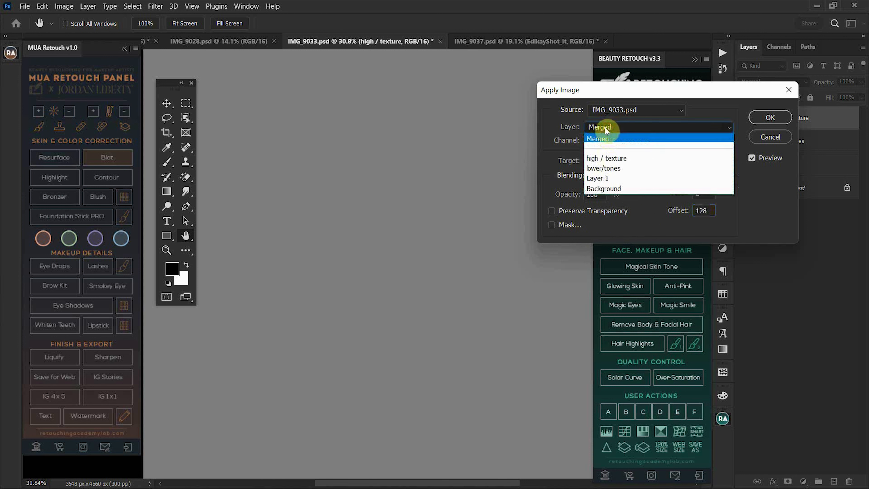
{"action": "left_click", "coordinate": [606, 167]}
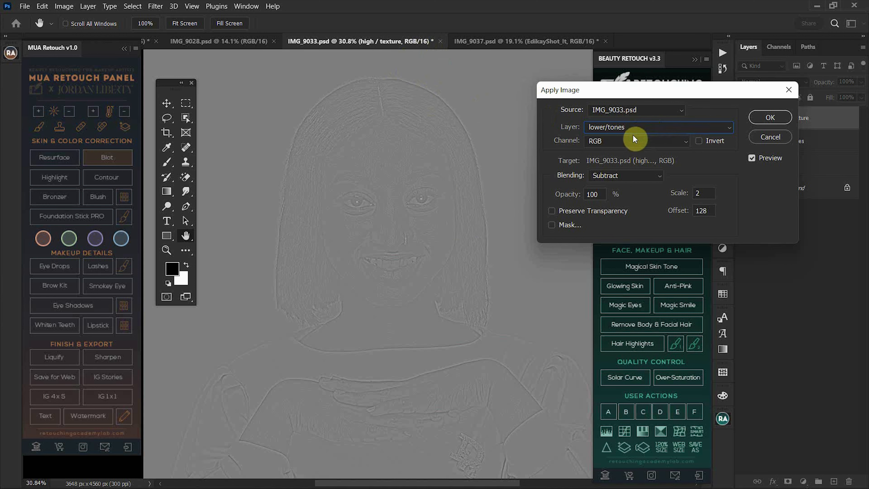
{"action": "left_click", "coordinate": [614, 181]}
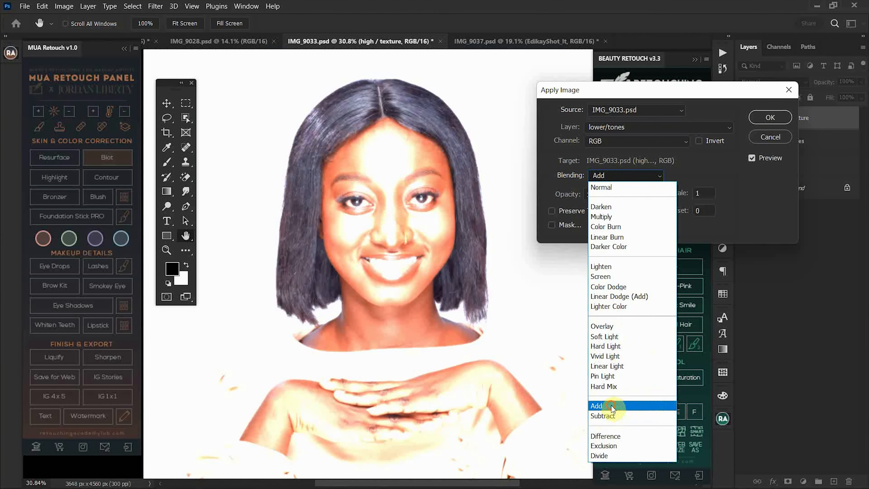
{"action": "left_click", "coordinate": [611, 402]}
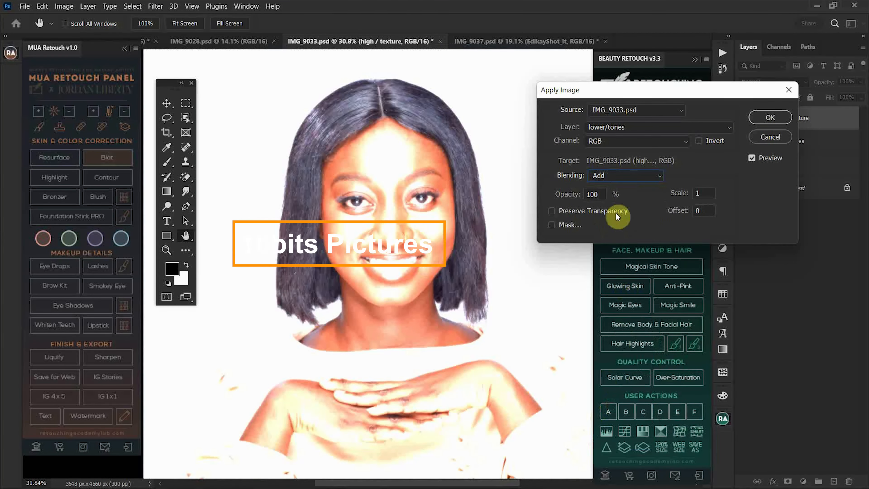
{"action": "double_click", "coordinate": [703, 197]}
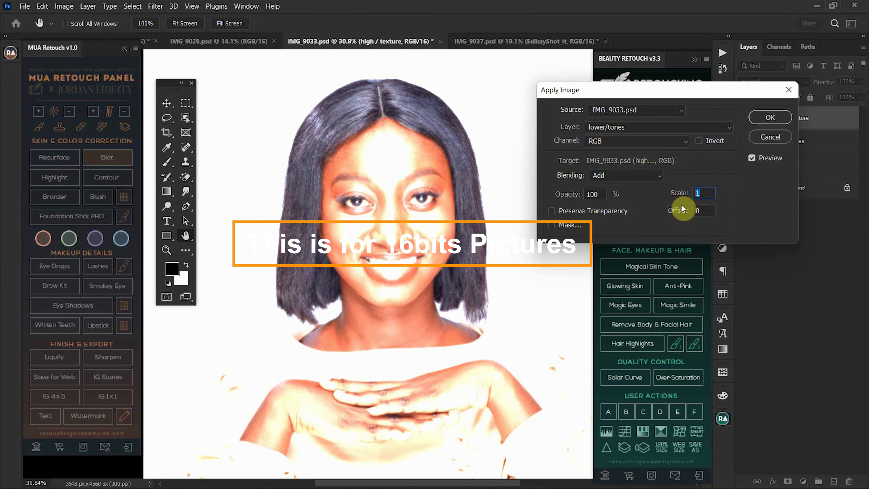
{"action": "type", "text": "2"}
{"action": "left_click", "coordinate": [707, 209]}
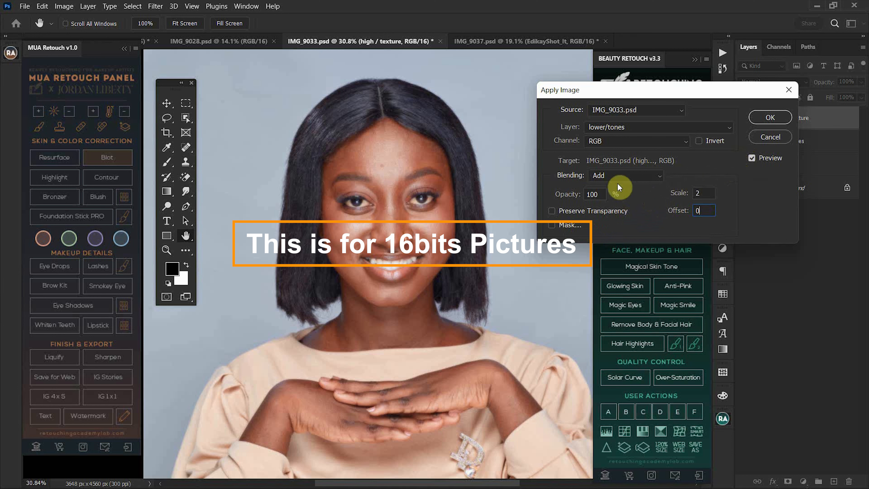
{"action": "left_click", "coordinate": [699, 141]}
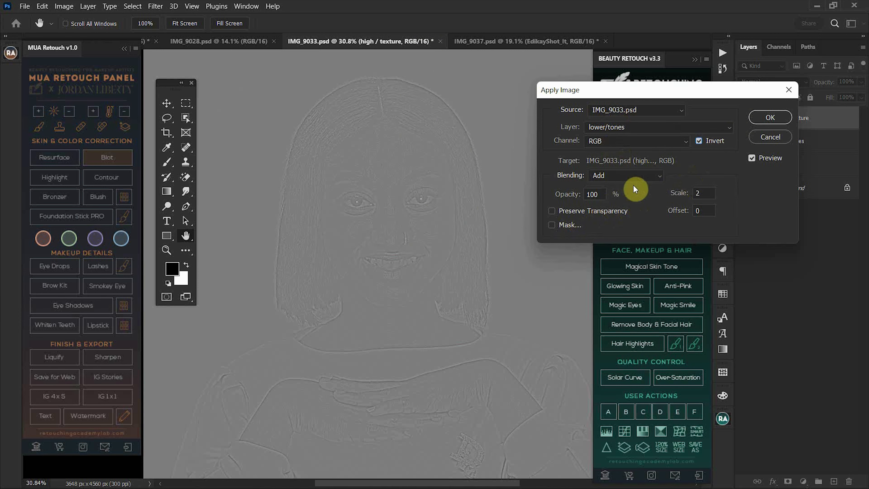
{"action": "left_click", "coordinate": [763, 118]}
{"action": "key", "text": "s"}
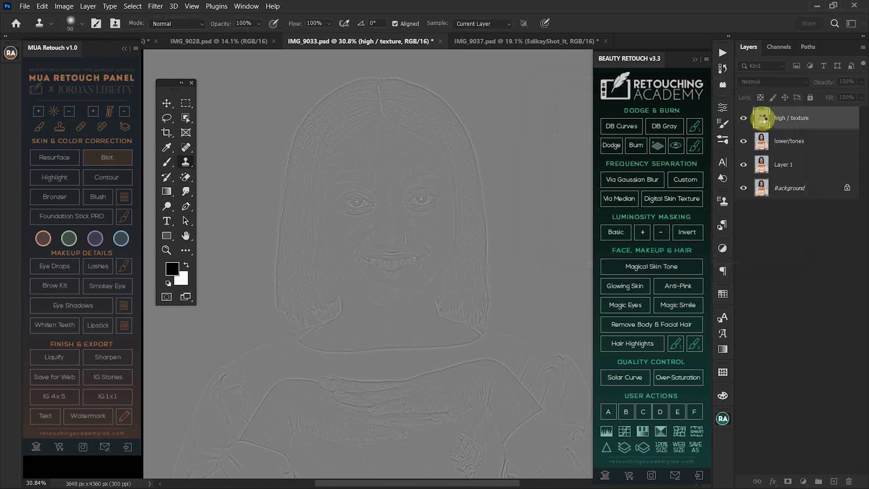
- Make only the high / texture layer active and set its blend mode to Linear Light
{"action": "left_click", "coordinate": [792, 144]}
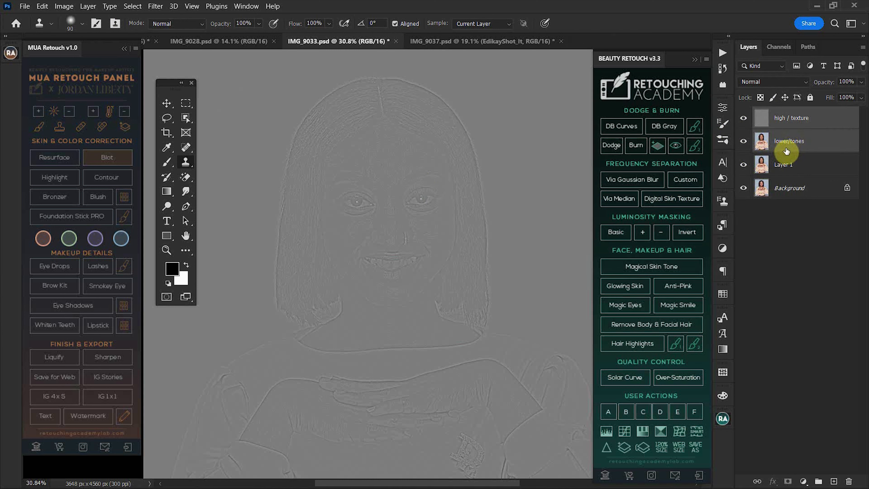
{"action": "left_click", "coordinate": [787, 122]}
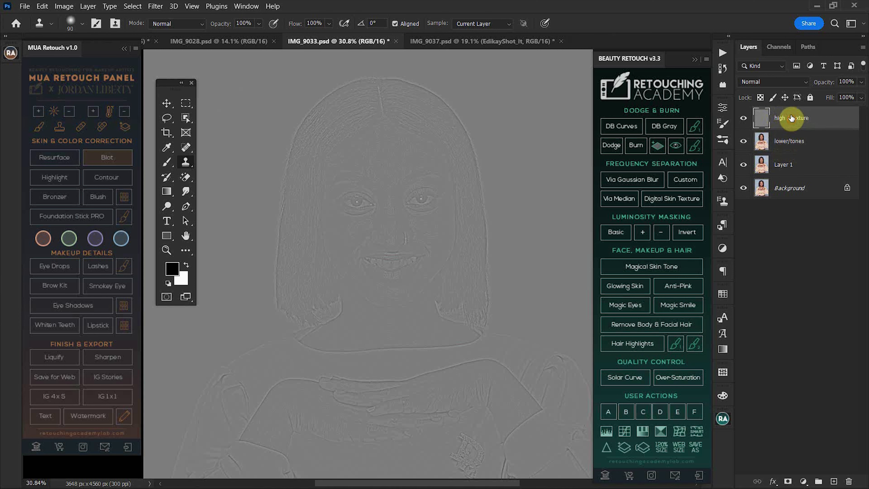
{"action": "left_click", "coordinate": [763, 83]}
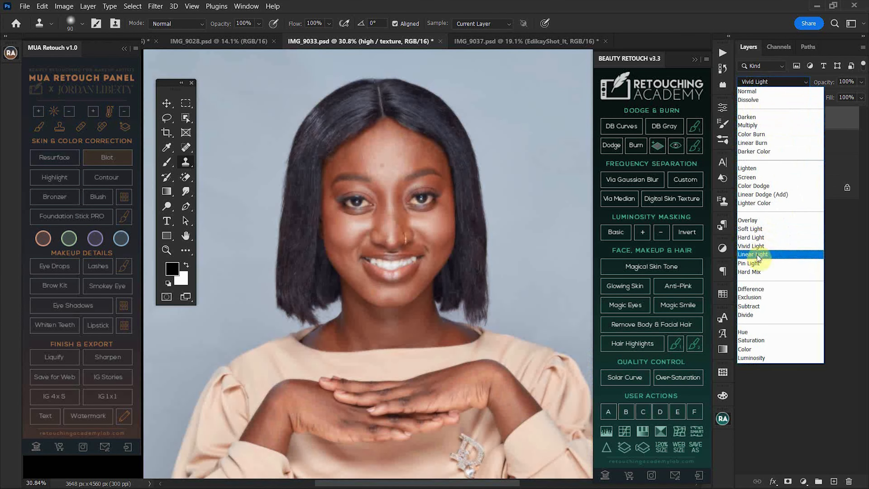
{"action": "left_click", "coordinate": [756, 256]}
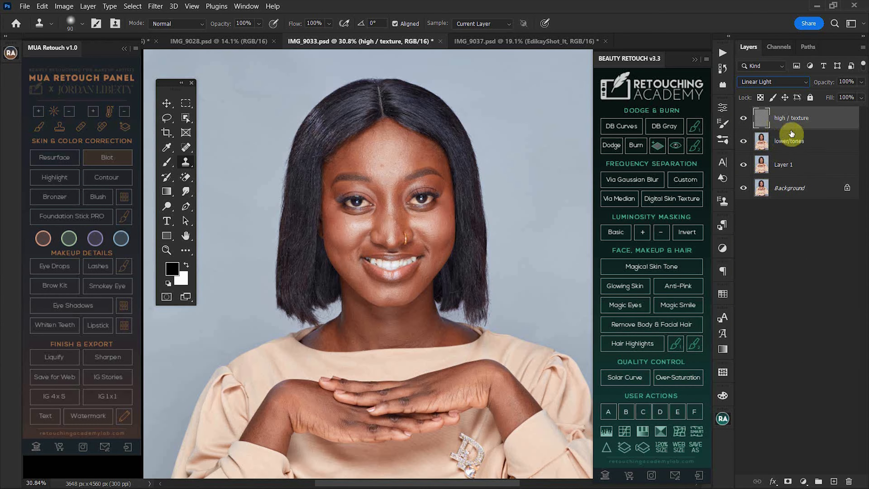
- Group the high / texture and lower/tones layers and name the group FX
{"action": "left_click", "coordinate": [798, 145], "text": "shift"}
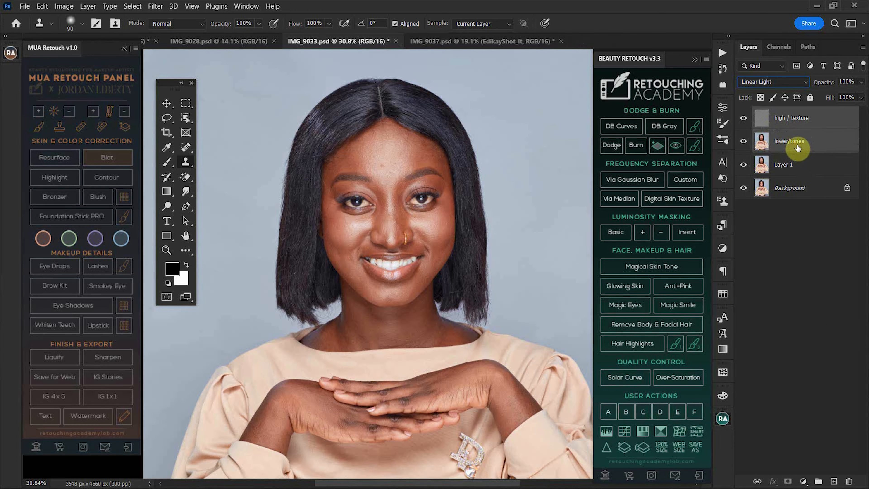
{"action": "key", "text": "ctrl+g"}
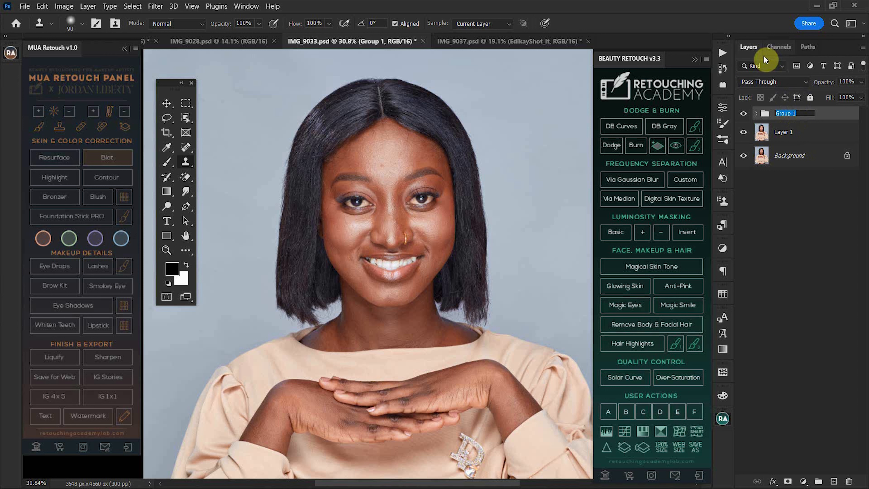
{"action": "type", "text": "FX"}
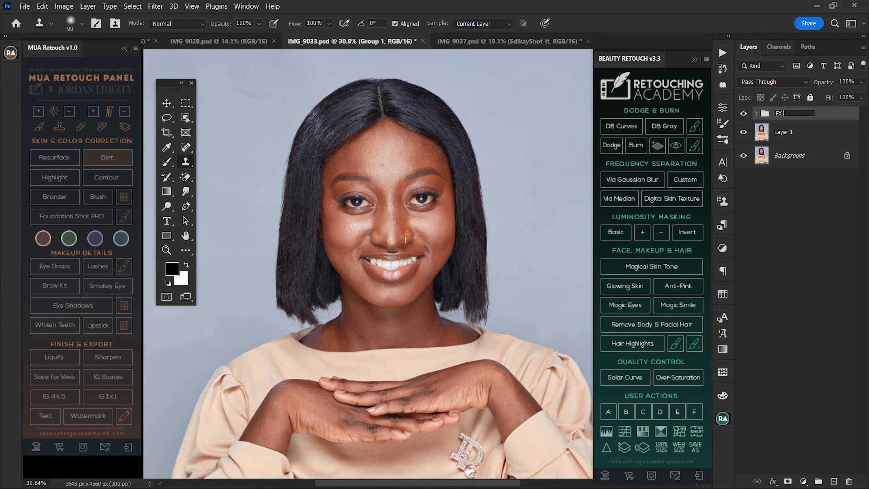
{"action": "left_click", "coordinate": [835, 118]}
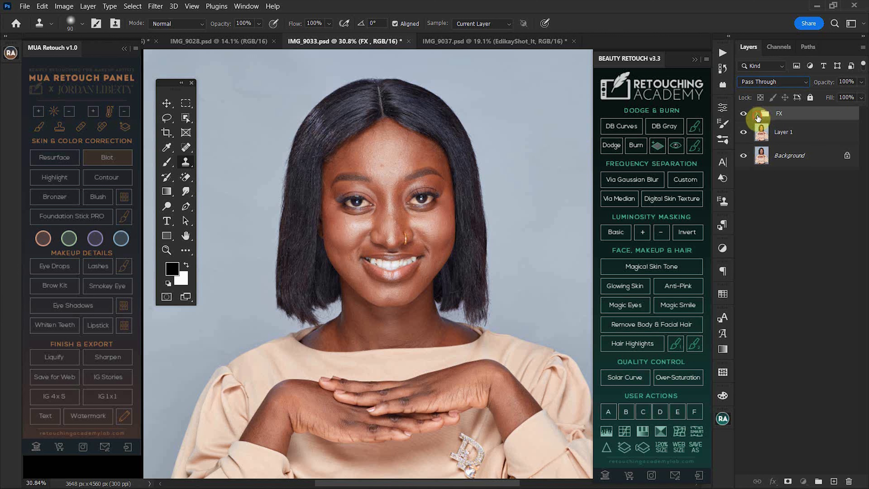
- Expand the FX group and make the lower/tones layer active
{"action": "left_click", "coordinate": [757, 115]}
{"action": "left_click", "coordinate": [795, 155]}
{"action": "left_click", "coordinate": [791, 134]}
{"action": "left_click", "coordinate": [796, 155]}
{"action": "left_click", "coordinate": [800, 133]}
{"action": "left_click", "coordinate": [796, 157]}
{"action": "left_click", "coordinate": [793, 136]}
{"action": "left_click", "coordinate": [796, 157]}
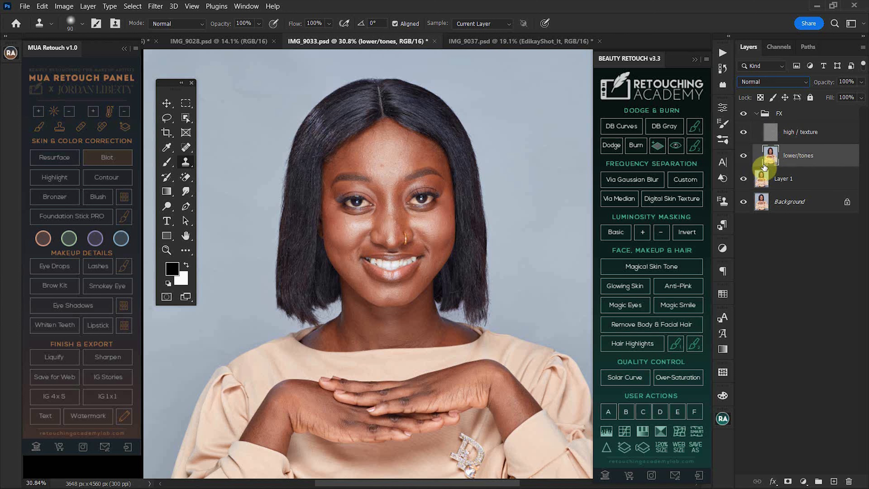
- Switch to the Mixer Brush and review its brush load and Wet options
{"action": "left_click", "coordinate": [168, 163]}
{"action": "left_click", "coordinate": [200, 195]}
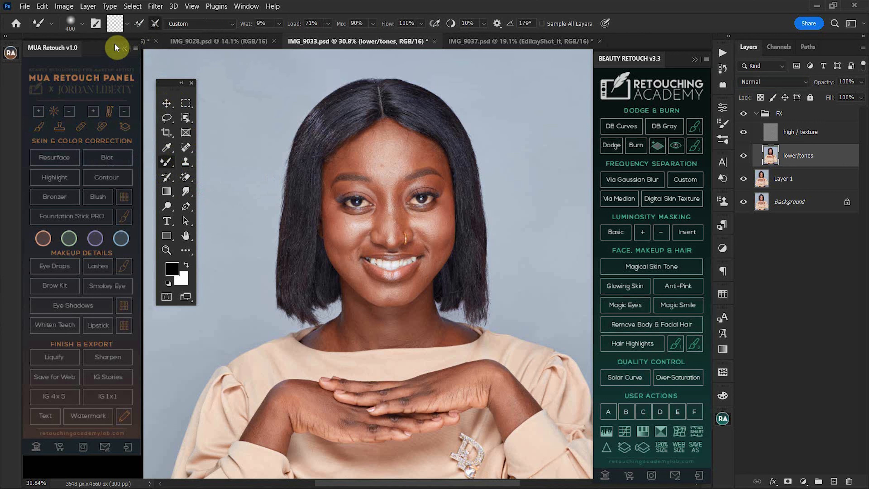
{"action": "left_click", "coordinate": [127, 25]}
{"action": "left_click", "coordinate": [131, 49]}
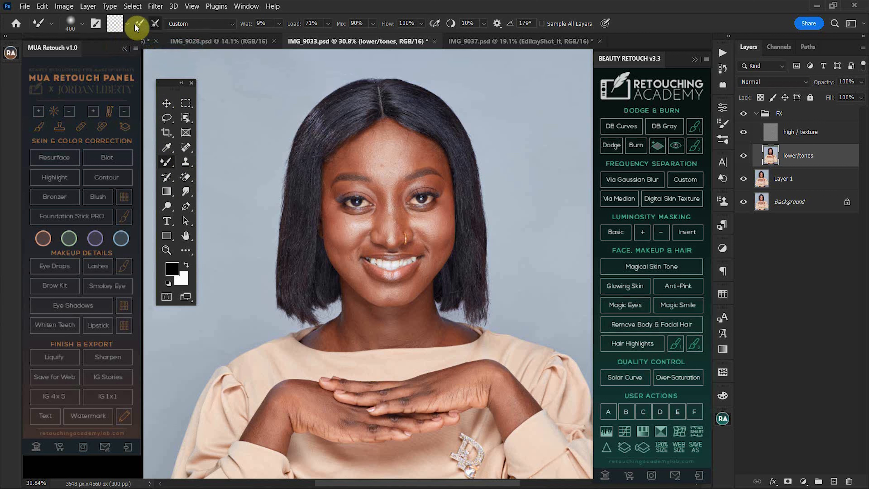
{"action": "left_click", "coordinate": [268, 23]}
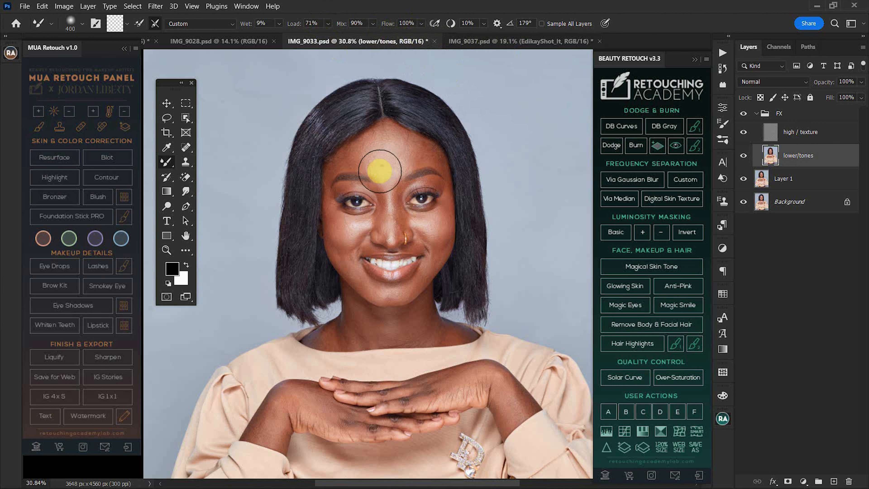
- Start blending the forehead tones on lower/tones with the Mixer Brush at 80 px
{"action": "key", "text": "z"}
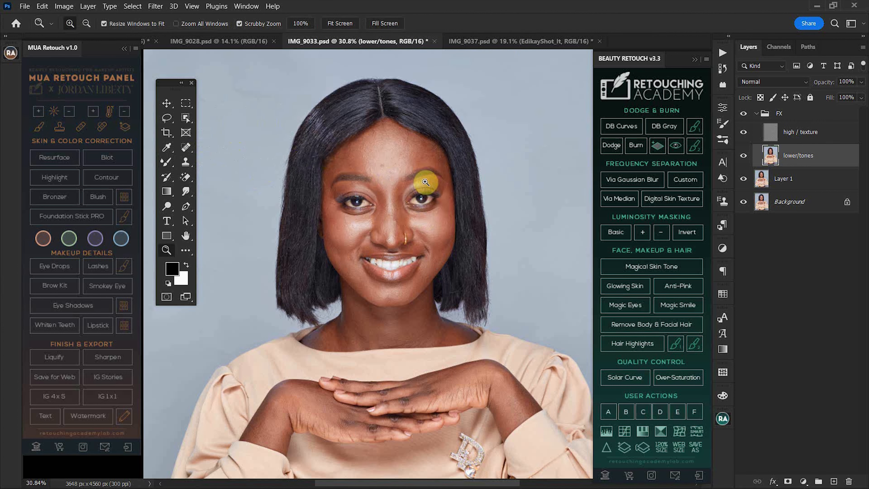
{"action": "left_click_drag", "start_coordinate": [423, 185], "coordinate": [378, 182]}
{"action": "left_click_drag", "start_coordinate": [422, 229], "coordinate": [388, 198]}
{"action": "left_click_drag", "start_coordinate": [387, 154], "coordinate": [417, 180]}
{"action": "left_click_drag", "start_coordinate": [405, 173], "coordinate": [413, 188]}
{"action": "left_click_drag", "start_coordinate": [381, 134], "coordinate": [399, 162]}
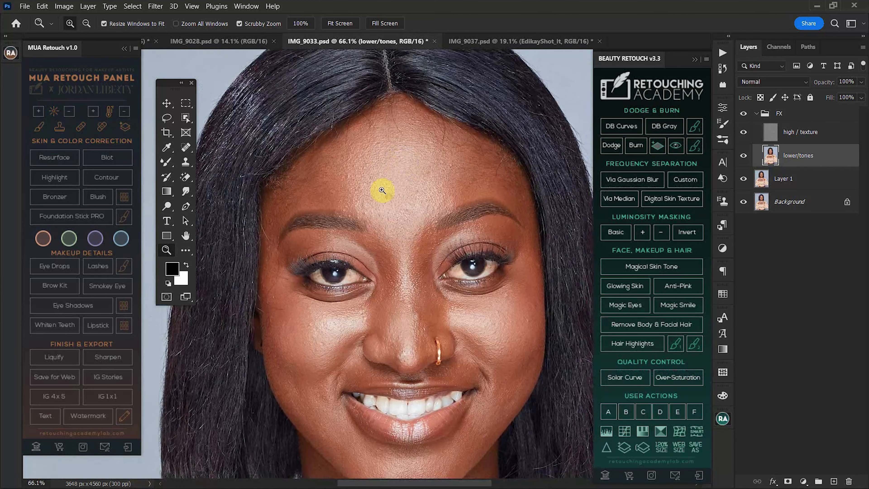
{"action": "key", "text": "b"}
{"action": "key", "text": "bracketleft"}
{"action": "key", "text": "bracketleft"}
{"action": "key", "text": "bracketleft"}
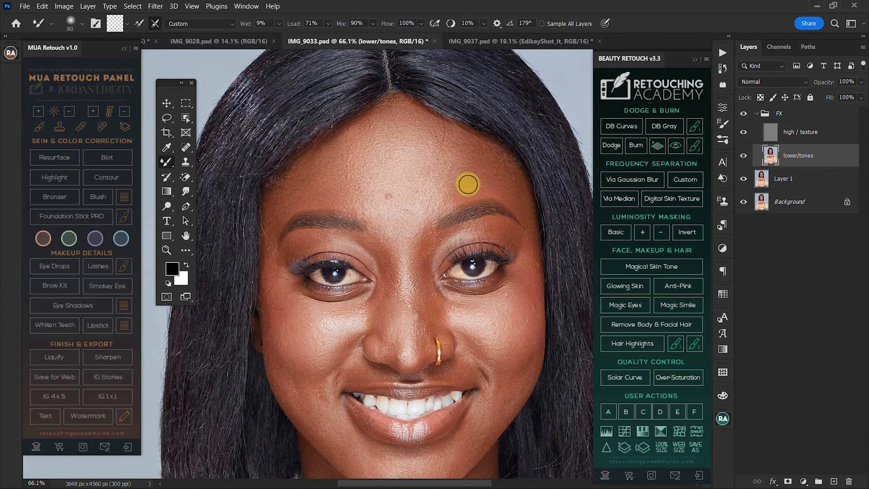
- Blend the skin tones across the middle of the forehead with the Mixer Brush at 150 px, following the skin's pattern
{"action": "key", "text": "]"}
{"action": "key", "text": "]"}
{"action": "key", "text": "]"}
{"action": "key", "text": "]"}
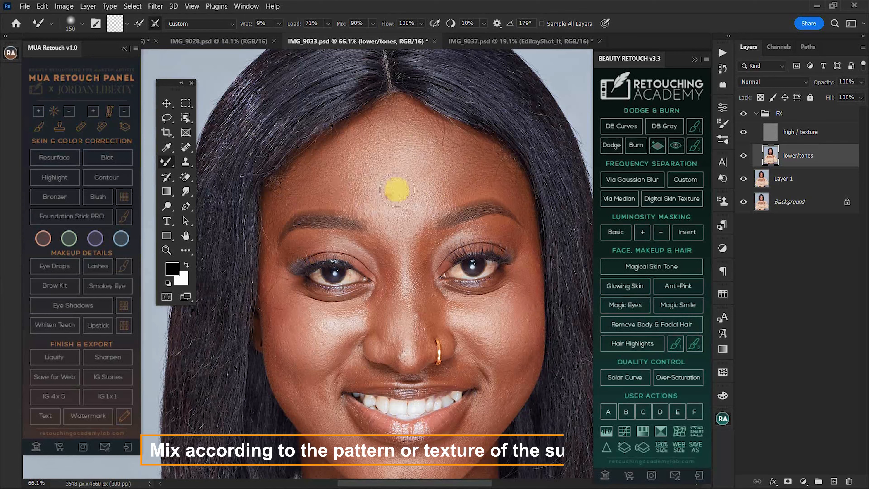
{"action": "key", "text": "z"}
{"action": "mouse_move", "coordinate": [411, 154]}
{"action": "left_mouse_down"}
{"action": "mouse_move", "coordinate": [386, 162]}
{"action": "mouse_move", "coordinate": [404, 154]}
{"action": "mouse_move", "coordinate": [407, 184]}
{"action": "left_mouse_up"}
{"action": "key", "text": "b"}
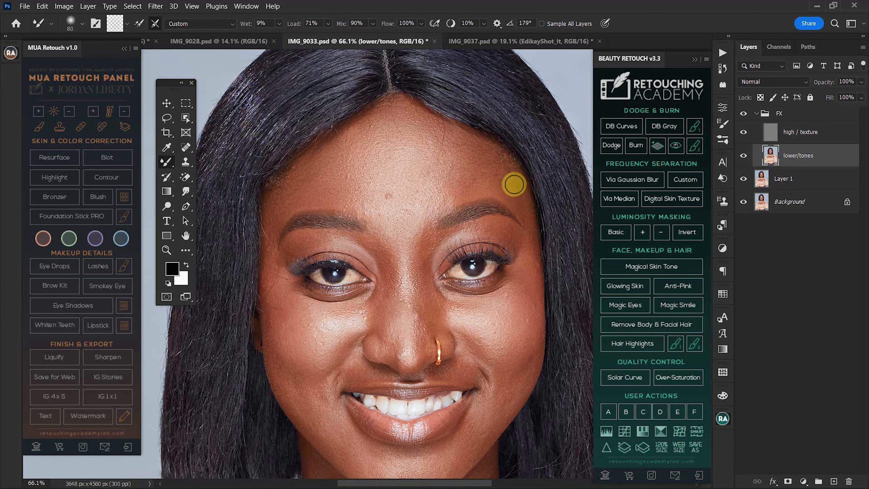
- Blend the skin tones at the temple on the image's left side with the Mixer Brush at 70 px
{"action": "key", "text": "bracketright"}
{"action": "key", "text": "bracketright"}
{"action": "key", "text": "bracketright"}
{"action": "key", "text": "bracketright"}
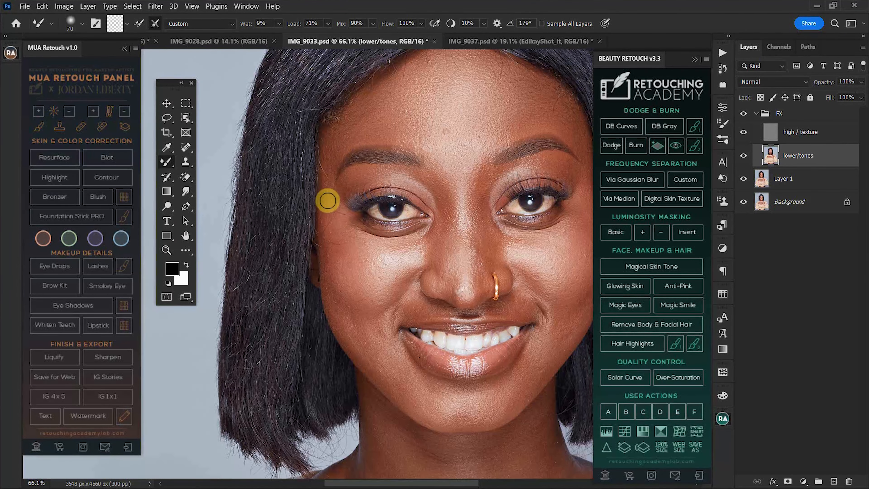
- Smooth the tones beneath the eye on the image's right side with the Mixer Brush at 60 px
{"action": "key", "text": "bracketright"}
{"action": "key", "text": "bracketright"}
{"action": "key", "text": "bracketright"}
{"action": "key", "text": "bracketright"}
{"action": "key", "text": "bracketright"}
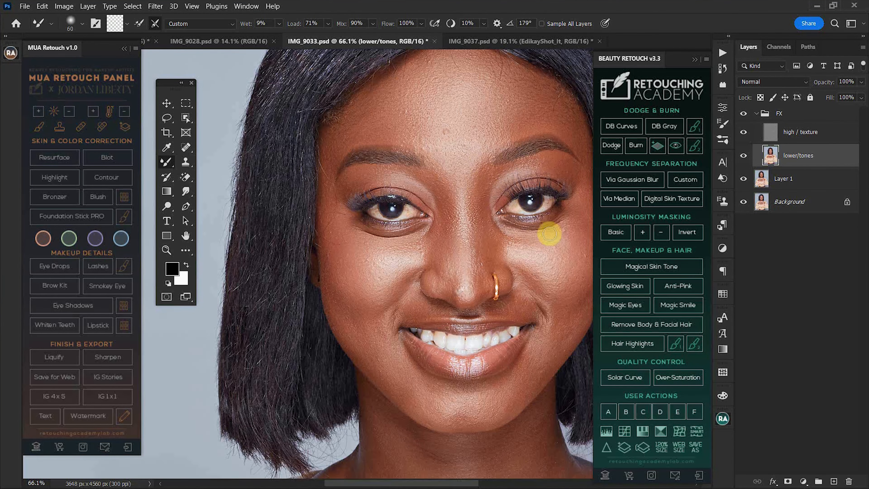
{"action": "left_click_drag", "start_coordinate": [549, 235], "coordinate": [504, 247]}
- Blend the tones on the nose with the Mixer Brush at 45 px
{"action": "scroll", "coordinate": [479, 222], "scroll_direction": "down", "scroll_amount": 2}
{"action": "key", "text": "bracketleft"}
{"action": "key", "text": "bracketleft"}
{"action": "key", "text": "bracketleft"}
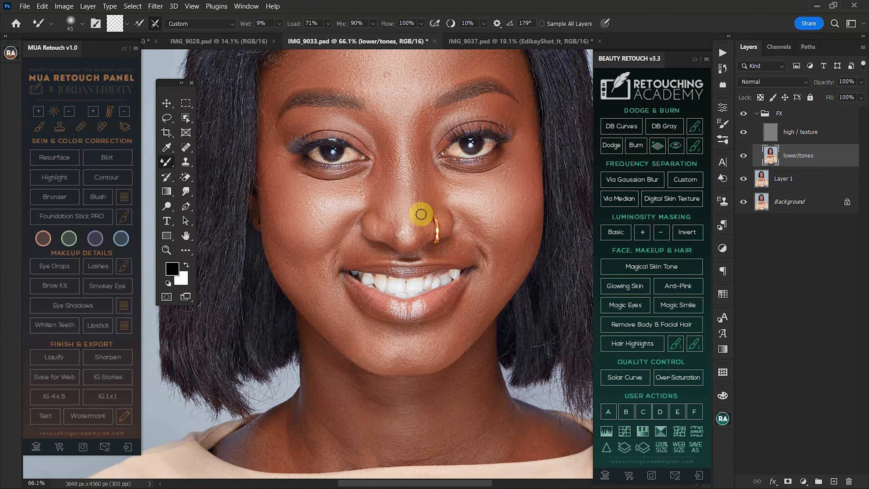
- Blend the skin tones on the chin and around the mouth with the Mixer Brush at 70 px
{"action": "scroll", "coordinate": [393, 192], "scroll_direction": "down", "scroll_amount": 2}
{"action": "key", "text": "bracketright"}
{"action": "key", "text": "bracketright"}
{"action": "key", "text": "bracketright"}
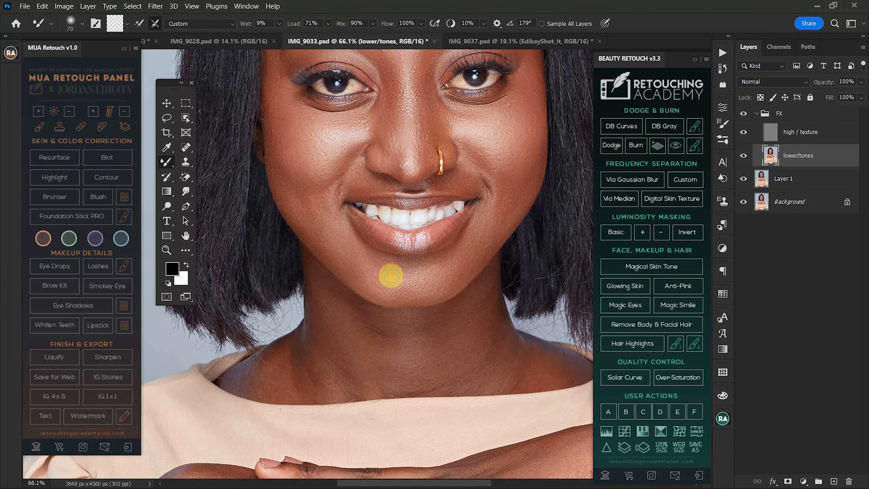
{"action": "left_click_drag", "start_coordinate": [331, 203], "coordinate": [440, 270]}
{"action": "scroll", "coordinate": [439, 269], "scroll_direction": "up", "scroll_amount": 3}
{"action": "left_click_drag", "start_coordinate": [475, 346], "coordinate": [359, 311]}
{"action": "scroll", "coordinate": [359, 311], "scroll_direction": "down", "scroll_amount": 5}
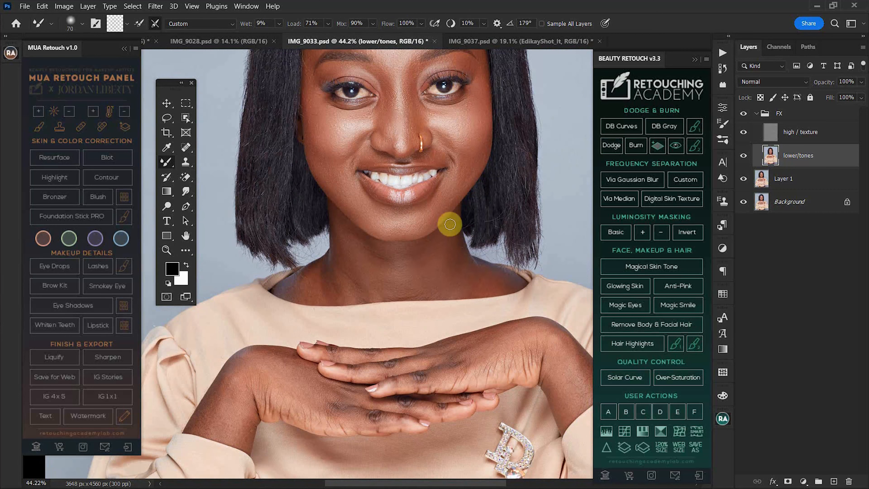
- Blend the skin tones on the hands and forearms with a larger Mixer Brush
{"action": "left_click_drag", "start_coordinate": [269, 418], "coordinate": [390, 267]}
{"action": "left_click_drag", "start_coordinate": [411, 206], "coordinate": [389, 223]}
{"action": "key", "text": "bracketright"}
{"action": "key", "text": "bracketright"}
{"action": "key", "text": "bracketright"}
{"action": "left_click_drag", "start_coordinate": [564, 291], "coordinate": [430, 279]}
{"action": "left_click_drag", "start_coordinate": [506, 248], "coordinate": [466, 242]}
- Smooth the tones of the exposed waist below the top's hem with the Mixer Brush at 60 px
{"action": "key", "text": "bracketleft"}
{"action": "key", "text": "bracketleft"}
{"action": "key", "text": "bracketleft"}
{"action": "key", "text": "bracketleft"}
{"action": "left_click_drag", "start_coordinate": [496, 202], "coordinate": [390, 287]}
{"action": "left_click_drag", "start_coordinate": [390, 288], "coordinate": [431, 300]}
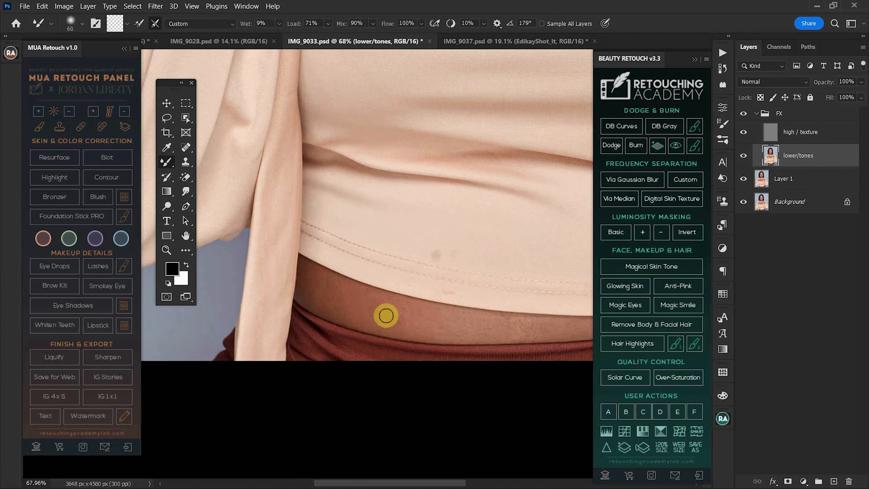
{"action": "mouse_move", "coordinate": [329, 288]}
{"action": "left_mouse_down"}
{"action": "mouse_move", "coordinate": [368, 308]}
{"action": "mouse_move", "coordinate": [347, 315]}
{"action": "mouse_move", "coordinate": [355, 316]}
{"action": "mouse_move", "coordinate": [353, 300]}
{"action": "mouse_move", "coordinate": [357, 313]}
{"action": "mouse_move", "coordinate": [349, 313]}
{"action": "mouse_move", "coordinate": [352, 300]}
{"action": "mouse_move", "coordinate": [391, 307]}
{"action": "mouse_move", "coordinate": [344, 301]}
{"action": "mouse_move", "coordinate": [425, 313]}
{"action": "mouse_move", "coordinate": [382, 252]}
{"action": "mouse_move", "coordinate": [395, 253]}
{"action": "mouse_move", "coordinate": [385, 249]}
{"action": "mouse_move", "coordinate": [368, 267]}
{"action": "mouse_move", "coordinate": [395, 263]}
{"action": "mouse_move", "coordinate": [388, 256]}
{"action": "mouse_move", "coordinate": [484, 258]}
{"action": "mouse_move", "coordinate": [446, 269]}
{"action": "mouse_move", "coordinate": [462, 270]}
{"action": "mouse_move", "coordinate": [437, 267]}
{"action": "left_mouse_up"}
{"action": "mouse_move", "coordinate": [498, 257]}
{"action": "left_mouse_down"}
{"action": "mouse_move", "coordinate": [399, 244]}
{"action": "mouse_move", "coordinate": [444, 250]}
{"action": "mouse_move", "coordinate": [493, 241]}
{"action": "mouse_move", "coordinate": [432, 249]}
{"action": "mouse_move", "coordinate": [447, 253]}
{"action": "mouse_move", "coordinate": [342, 246]}
{"action": "left_mouse_up"}
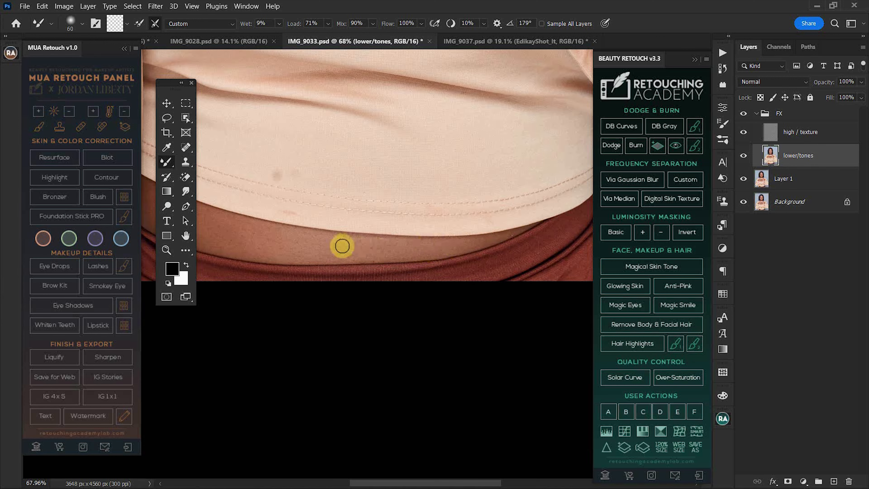
- Examine the smoothed skin tones across the full portrait and up close on the face
{"action": "key", "text": "z"}
{"action": "left_click_drag", "start_coordinate": [411, 161], "coordinate": [368, 305]}
{"action": "left_click_drag", "start_coordinate": [411, 167], "coordinate": [419, 189]}
{"action": "left_click_drag", "start_coordinate": [423, 242], "coordinate": [442, 254]}
{"action": "key", "text": "b"}
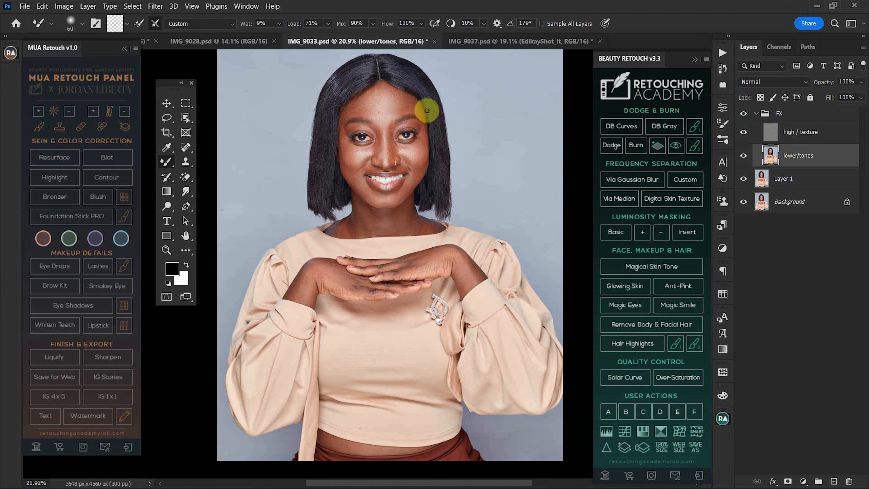
{"action": "key", "text": "z"}
{"action": "mouse_move", "coordinate": [408, 116]}
{"action": "left_mouse_down"}
{"action": "mouse_move", "coordinate": [432, 140]}
{"action": "mouse_move", "coordinate": [403, 179]}
{"action": "mouse_move", "coordinate": [414, 177]}
{"action": "left_mouse_up"}
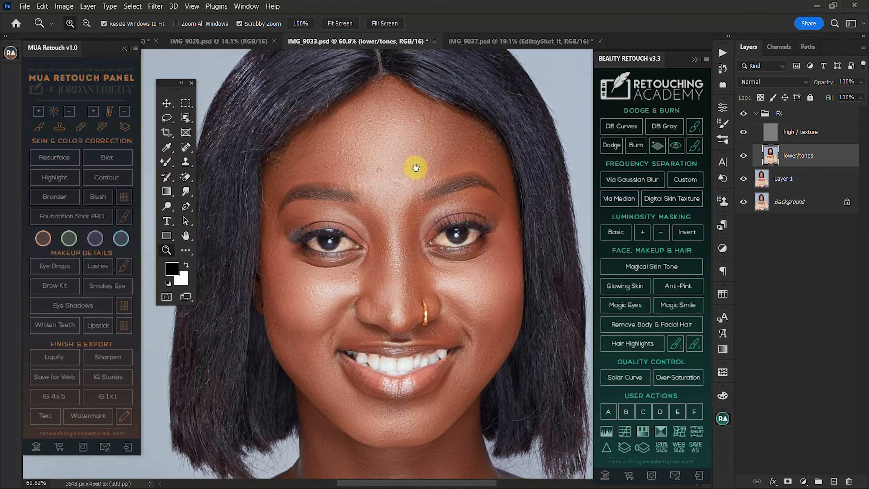
{"action": "key", "text": "b"}
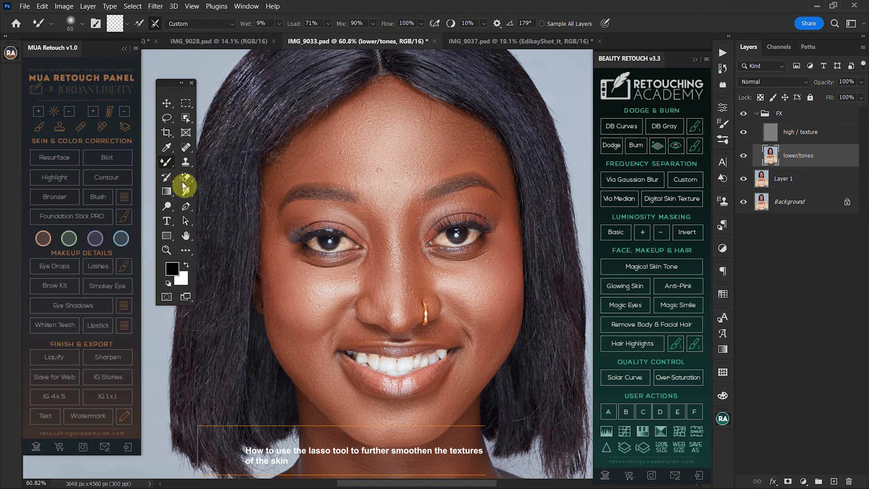
- Select the middle of the forehead with the Lasso at 10 px feather and apply a Gaussian Blur with a 20 px radius
{"action": "left_click", "coordinate": [168, 119]}
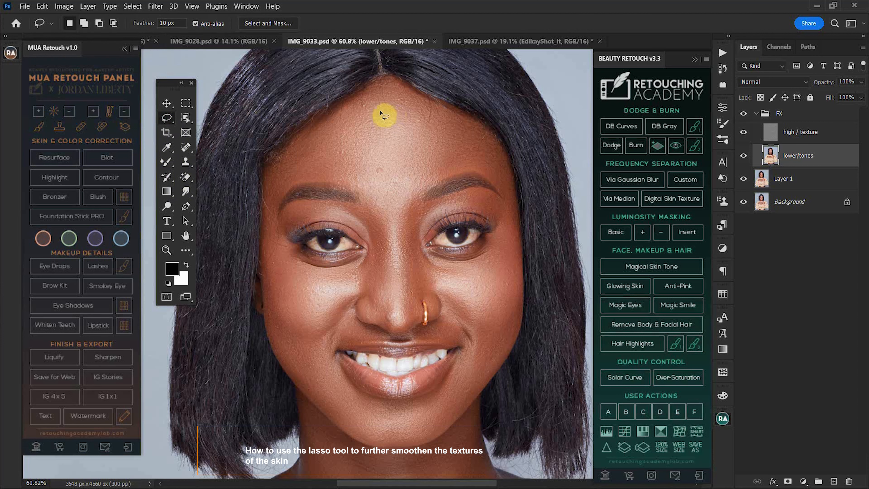
{"action": "mouse_move", "coordinate": [396, 100]}
{"action": "left_mouse_down"}
{"action": "mouse_move", "coordinate": [353, 107]}
{"action": "mouse_move", "coordinate": [313, 137]}
{"action": "mouse_move", "coordinate": [291, 155]}
{"action": "mouse_move", "coordinate": [284, 180]}
{"action": "mouse_move", "coordinate": [404, 187]}
{"action": "mouse_move", "coordinate": [460, 165]}
{"action": "mouse_move", "coordinate": [464, 142]}
{"action": "mouse_move", "coordinate": [391, 100]}
{"action": "left_mouse_up"}
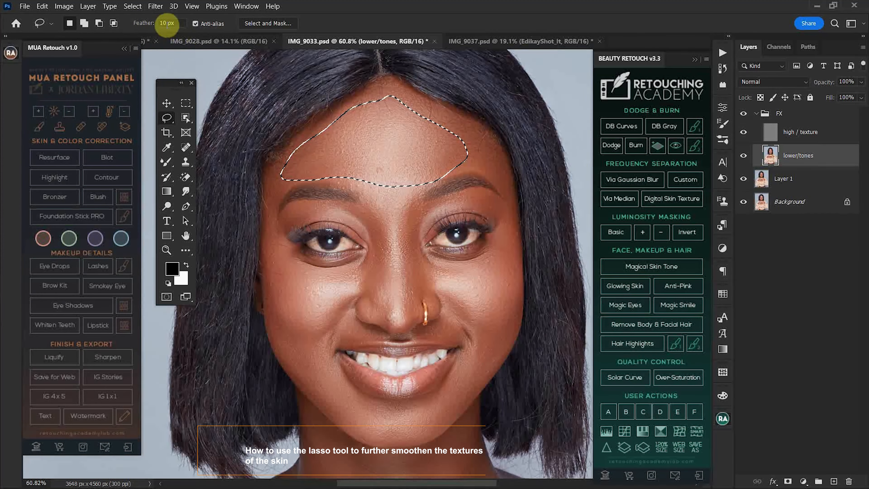
{"action": "left_click", "coordinate": [155, 7]}
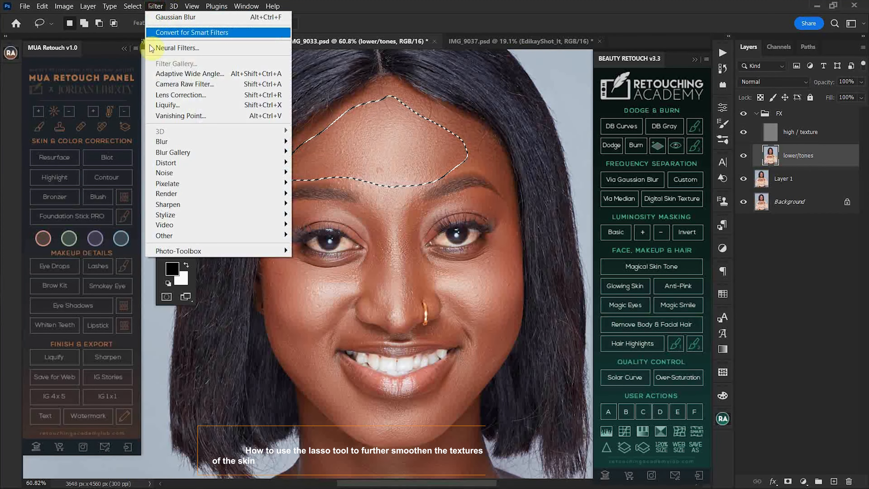
{"action": "mouse_move", "coordinate": [226, 144]}
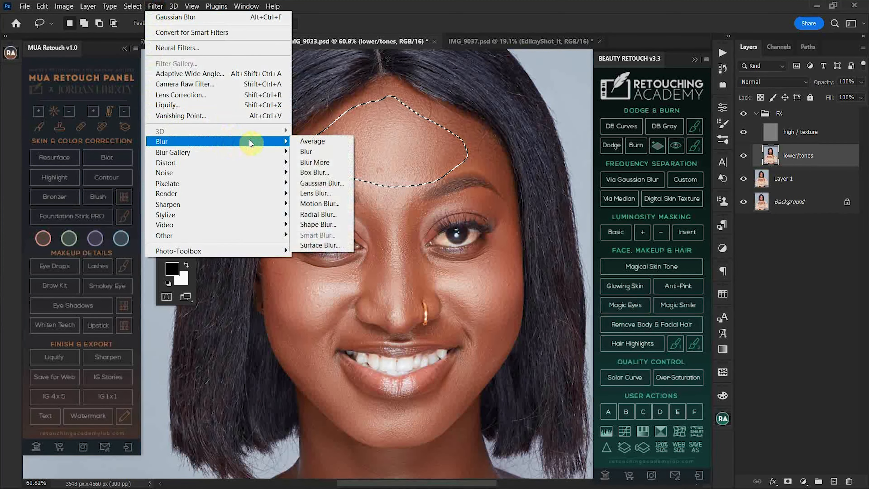
{"action": "left_click", "coordinate": [310, 188]}
{"action": "left_click_drag", "start_coordinate": [576, 103], "coordinate": [590, 90]}
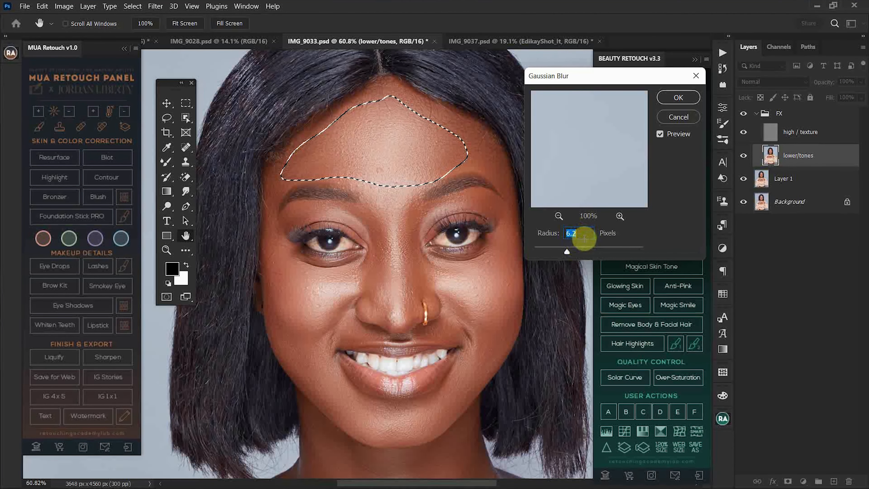
{"action": "type", "text": "8"}
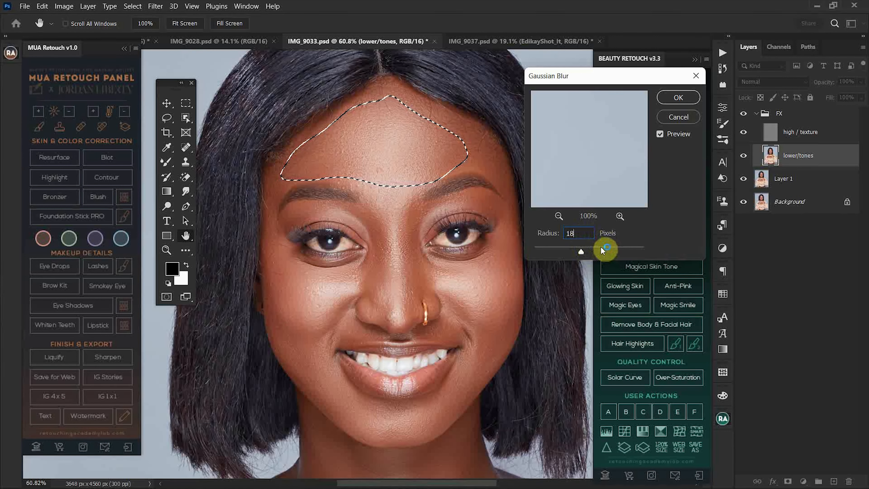
{"action": "key", "text": "BackSpace"}
{"action": "key", "text": "BackSpace"}
{"action": "type", "text": "20"}
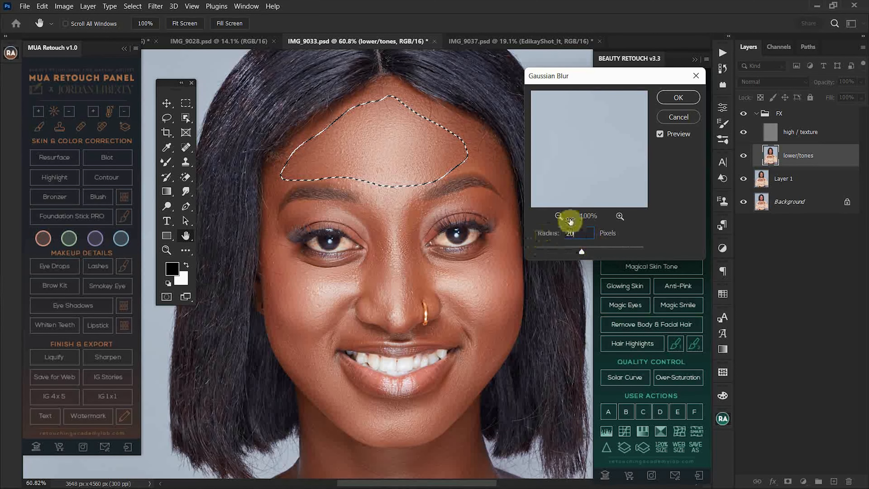
{"action": "left_click", "coordinate": [661, 134]}
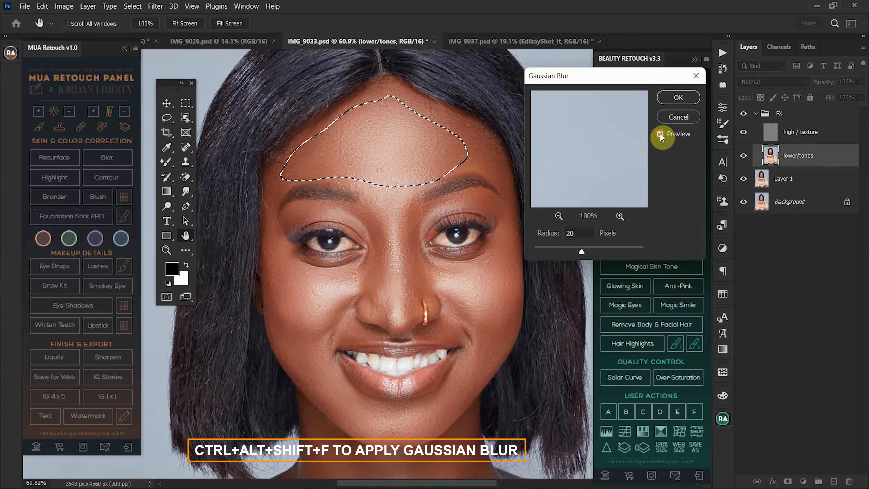
{"action": "left_click", "coordinate": [670, 99]}
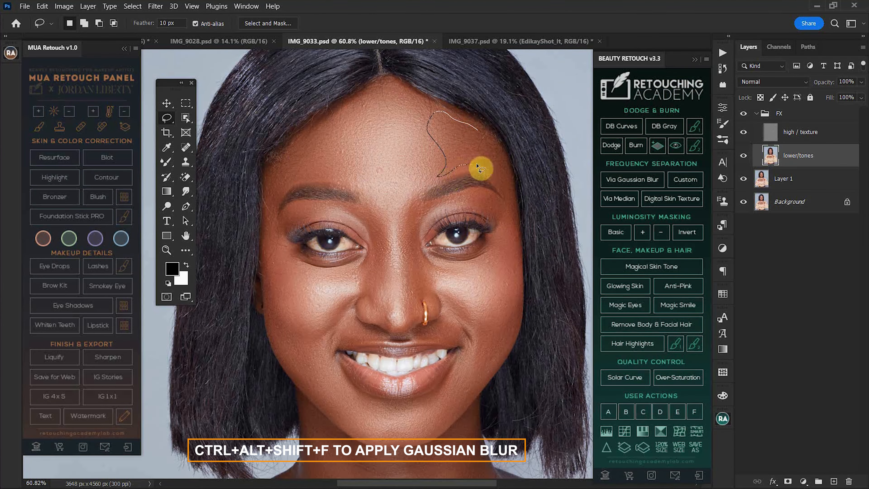
- Reapply the Gaussian Blur to lassoed areas on both sides of the forehead and at the temple on the image's left side
{"action": "mouse_move", "coordinate": [502, 189]}
{"action": "left_mouse_down"}
{"action": "mouse_move", "coordinate": [507, 168]}
{"action": "mouse_move", "coordinate": [496, 141]}
{"action": "left_mouse_up"}
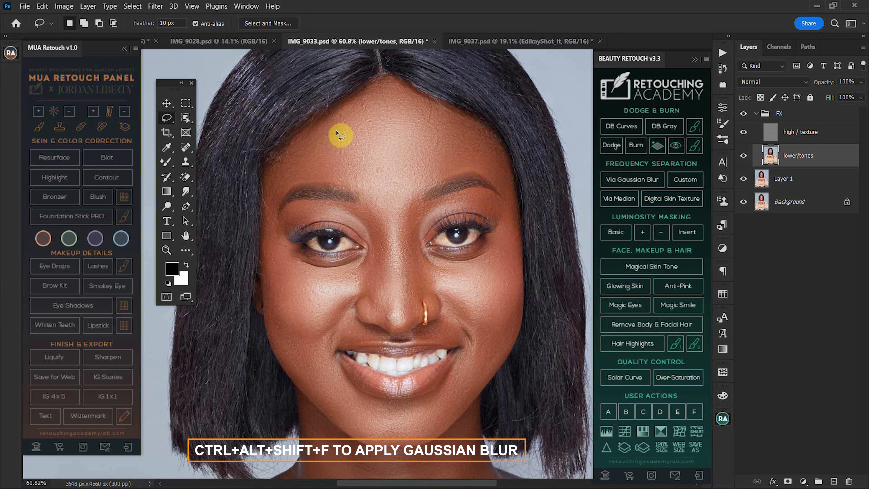
{"action": "mouse_move", "coordinate": [328, 127]}
{"action": "left_mouse_down"}
{"action": "mouse_move", "coordinate": [283, 157]}
{"action": "mouse_move", "coordinate": [265, 190]}
{"action": "mouse_move", "coordinate": [267, 207]}
{"action": "mouse_move", "coordinate": [290, 188]}
{"action": "mouse_move", "coordinate": [338, 181]}
{"action": "mouse_move", "coordinate": [355, 165]}
{"action": "mouse_move", "coordinate": [342, 128]}
{"action": "left_mouse_up"}
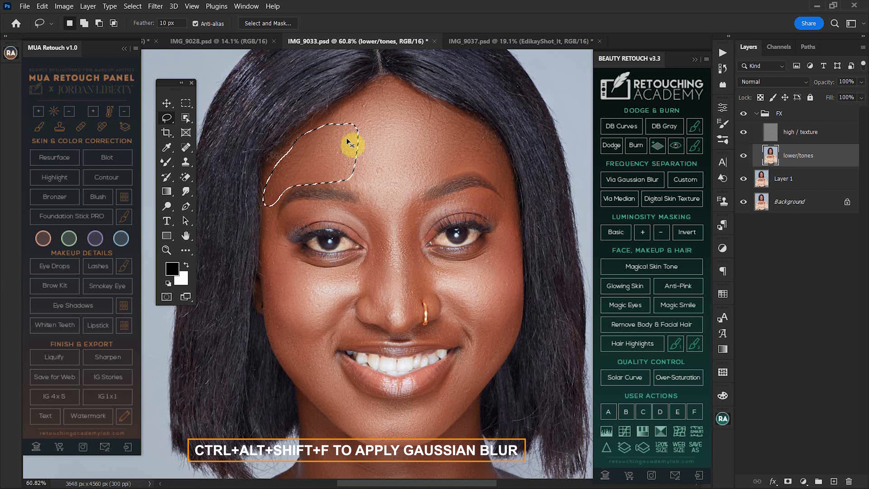
{"action": "key", "text": "ctrl+d"}
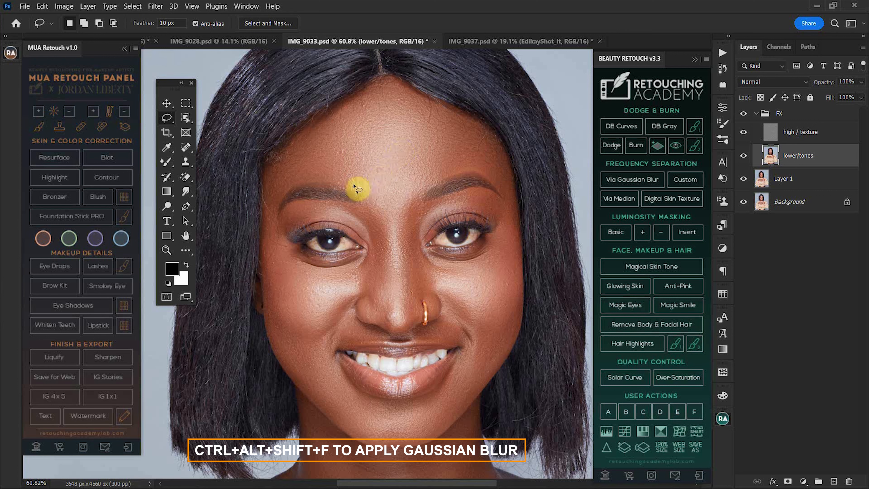
{"action": "mouse_move", "coordinate": [376, 236]}
{"action": "left_mouse_down"}
{"action": "mouse_move", "coordinate": [372, 182]}
{"action": "mouse_move", "coordinate": [359, 170]}
{"action": "left_mouse_up"}
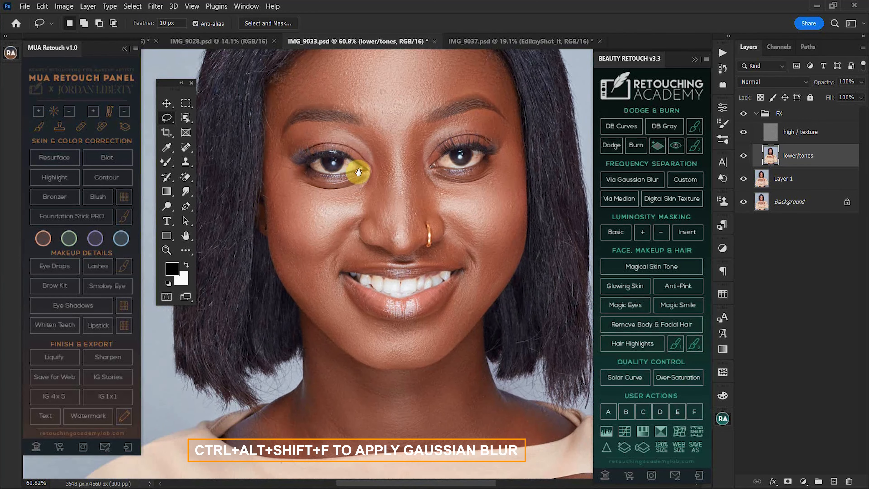
{"action": "left_click_drag", "start_coordinate": [327, 223], "coordinate": [340, 197]}
{"action": "mouse_move", "coordinate": [287, 120]}
{"action": "left_mouse_down"}
{"action": "mouse_move", "coordinate": [283, 170]}
{"action": "mouse_move", "coordinate": [305, 166]}
{"action": "left_mouse_up"}
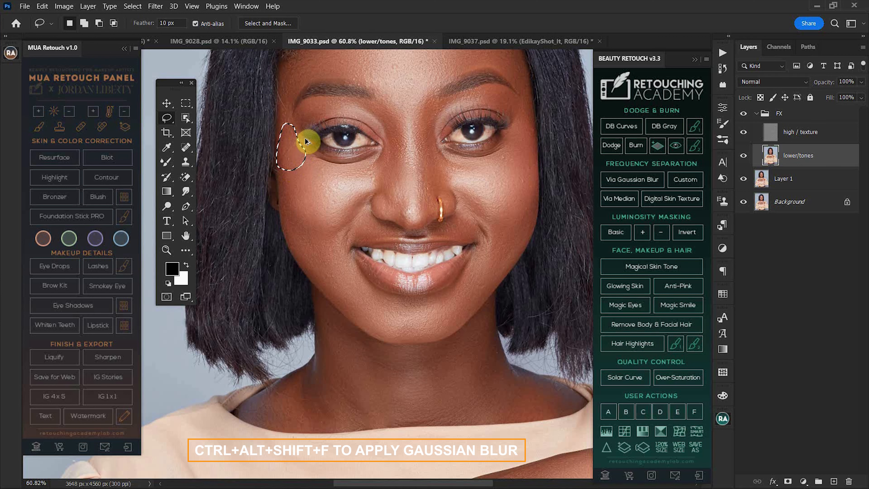
- Try the Gaussian Blur on a lassoed area beneath the eye on the image's left side, and undo it
{"action": "mouse_move", "coordinate": [340, 196]}
{"action": "left_mouse_down"}
{"action": "mouse_move", "coordinate": [334, 171]}
{"action": "mouse_move", "coordinate": [310, 156]}
{"action": "mouse_move", "coordinate": [291, 186]}
{"action": "mouse_move", "coordinate": [376, 183]}
{"action": "mouse_move", "coordinate": [325, 169]}
{"action": "mouse_move", "coordinate": [334, 182]}
{"action": "left_mouse_up"}
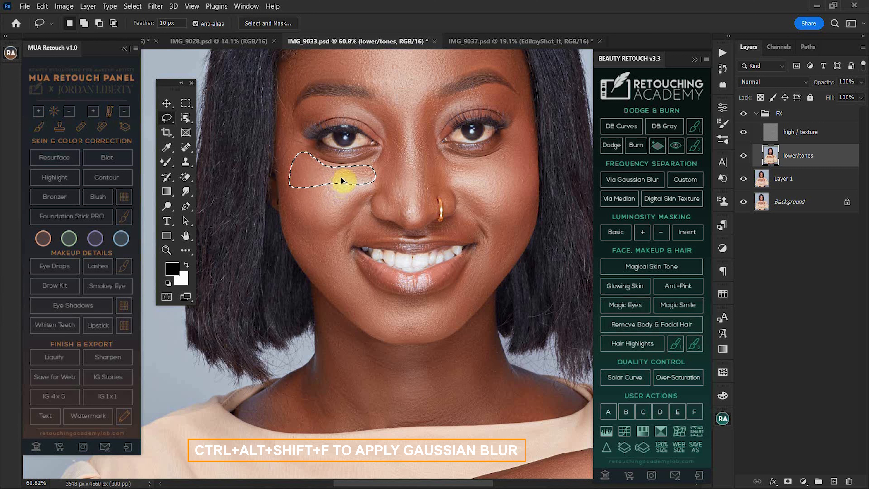
{"action": "key", "text": "ctrl+d"}
{"action": "key", "text": "ctrl+z"}
{"action": "key", "text": "ctrl+z"}
{"action": "key", "text": "ctrl+z"}
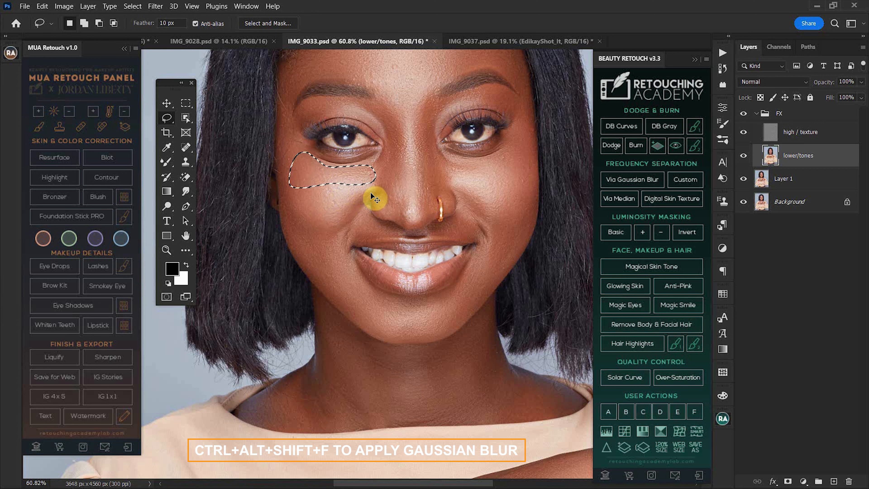
- Blur a lassoed area of the cheek on the image's left side and fade the Gaussian Blur to 86% opacity
{"action": "left_click_drag", "start_coordinate": [331, 176], "coordinate": [293, 174]}
{"action": "mouse_move", "coordinate": [287, 205]}
{"action": "left_mouse_down"}
{"action": "mouse_move", "coordinate": [308, 256]}
{"action": "mouse_move", "coordinate": [331, 263]}
{"action": "mouse_move", "coordinate": [346, 209]}
{"action": "mouse_move", "coordinate": [369, 184]}
{"action": "mouse_move", "coordinate": [356, 170]}
{"action": "mouse_move", "coordinate": [334, 180]}
{"action": "left_mouse_up"}
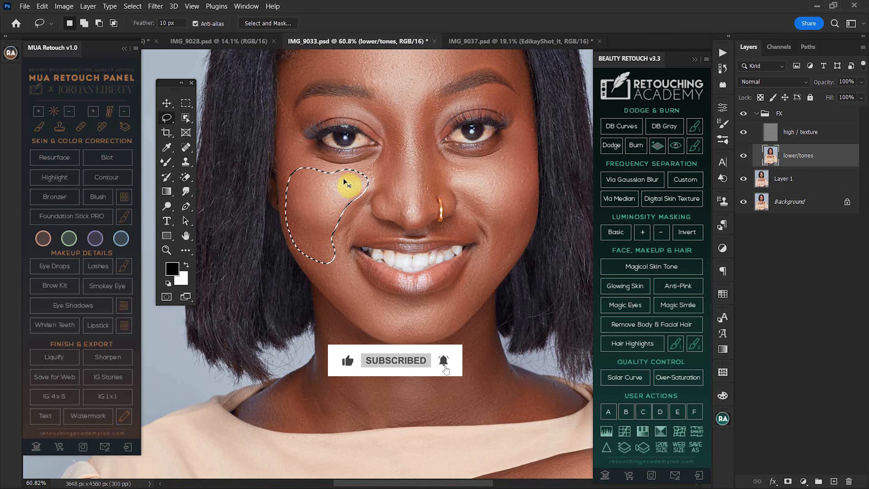
{"action": "right_click", "coordinate": [315, 199]}
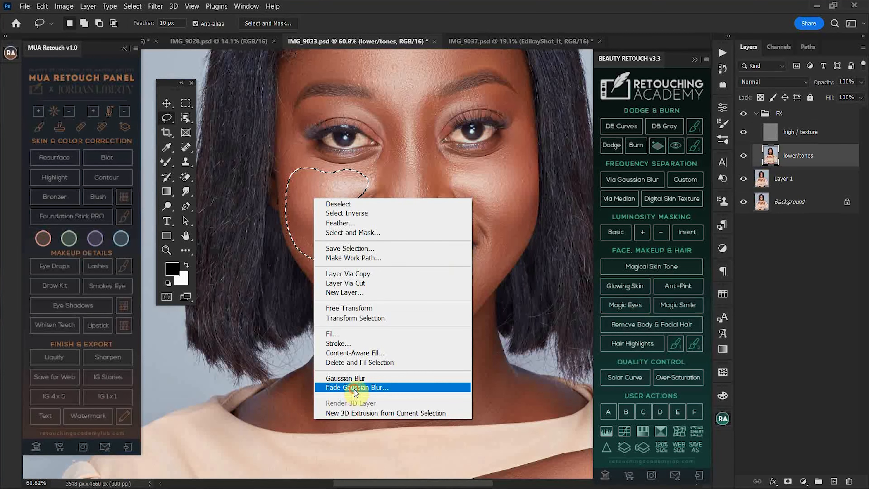
{"action": "left_click", "coordinate": [354, 389]}
{"action": "left_click_drag", "start_coordinate": [402, 129], "coordinate": [470, 128]}
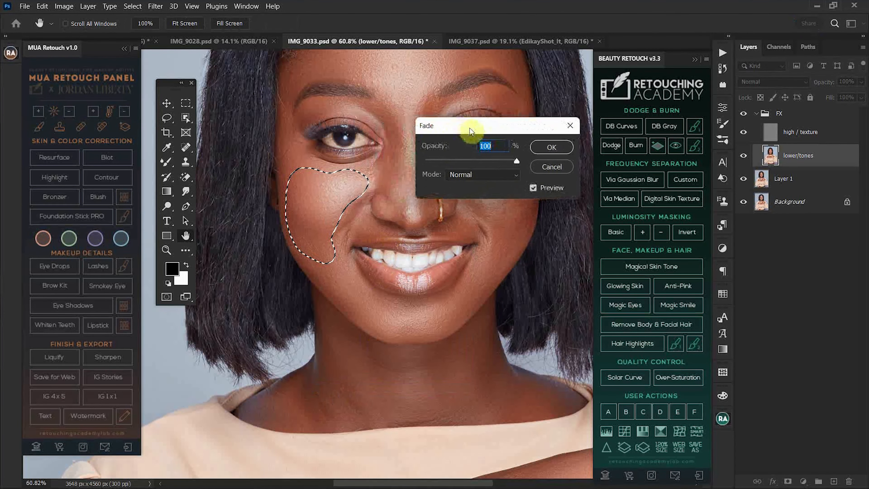
{"action": "left_click_drag", "start_coordinate": [517, 162], "coordinate": [498, 161]}
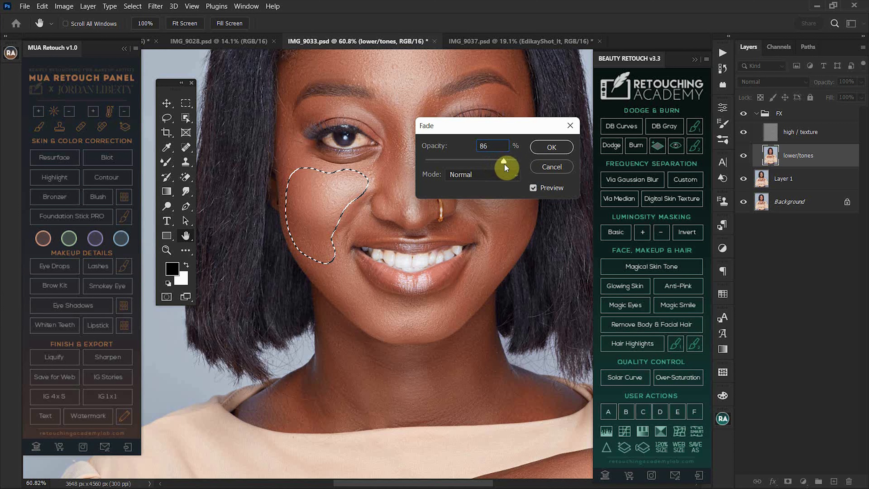
{"action": "left_click", "coordinate": [537, 147]}
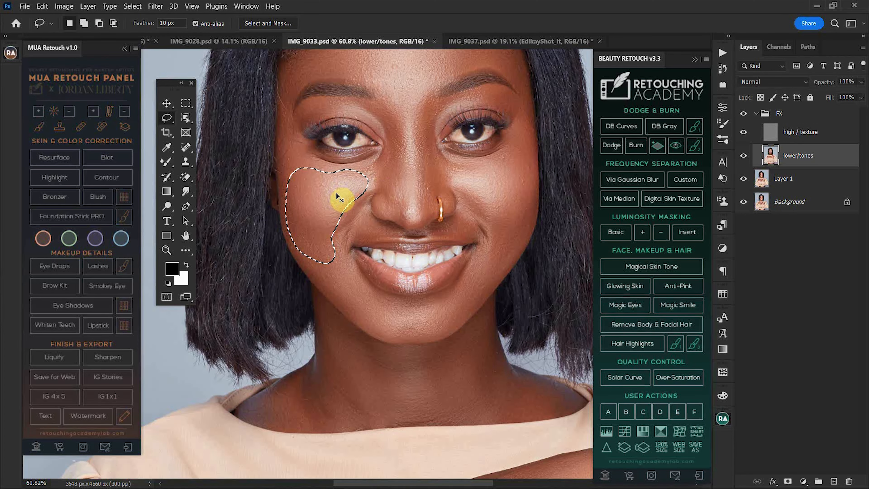
- Fade the cheek's Gaussian Blur once more by lowering its opacity, and remove the selection
{"action": "right_click", "coordinate": [327, 200]}
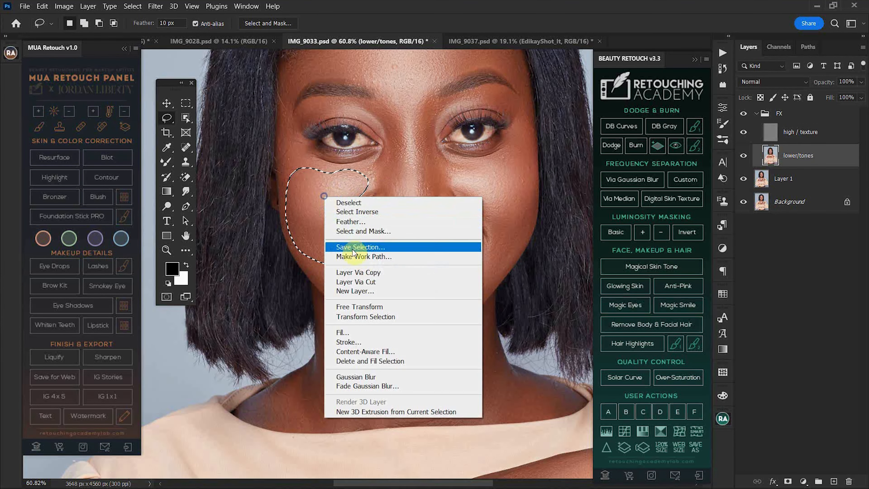
{"action": "left_click", "coordinate": [364, 386]}
{"action": "left_click_drag", "start_coordinate": [516, 162], "coordinate": [437, 169]}
{"action": "mouse_move", "coordinate": [517, 161]}
{"action": "left_mouse_down"}
{"action": "mouse_move", "coordinate": [496, 168]}
{"action": "mouse_move", "coordinate": [513, 162]}
{"action": "mouse_move", "coordinate": [501, 163]}
{"action": "left_mouse_up"}
{"action": "left_click", "coordinate": [547, 147]}
{"action": "key", "text": "l"}
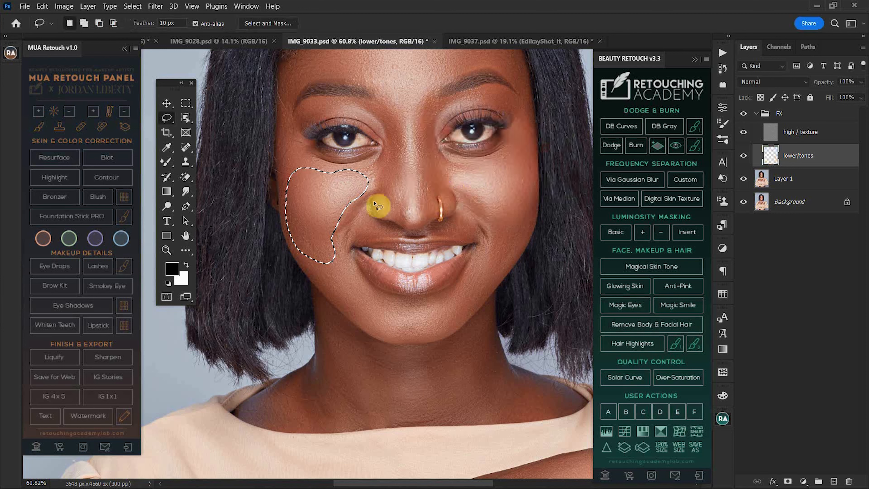
{"action": "key", "text": "ctrl+d"}
- Soften the cheek on the image's right side and the chin by lassoing each and reapplying the Gaussian Blur
{"action": "mouse_move", "coordinate": [514, 156]}
{"action": "left_mouse_down"}
{"action": "mouse_move", "coordinate": [463, 161]}
{"action": "mouse_move", "coordinate": [487, 225]}
{"action": "mouse_move", "coordinate": [514, 229]}
{"action": "mouse_move", "coordinate": [527, 179]}
{"action": "mouse_move", "coordinate": [520, 157]}
{"action": "left_mouse_up"}
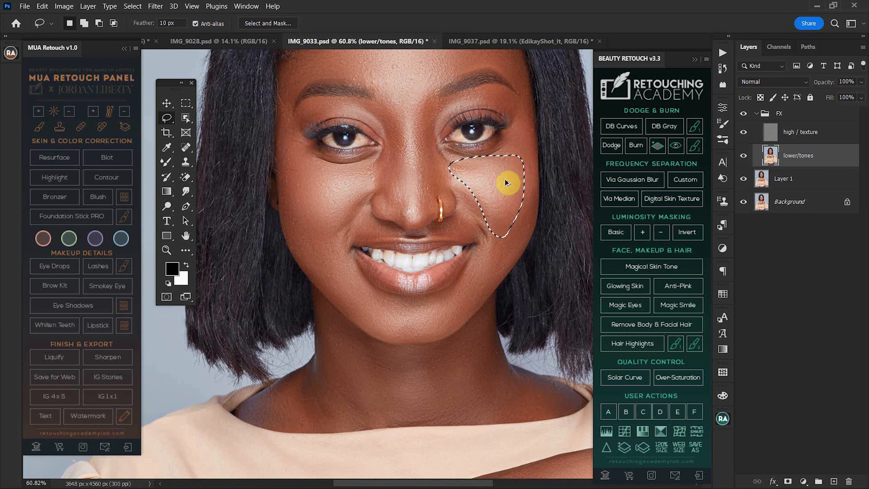
{"action": "left_click", "coordinate": [428, 156]}
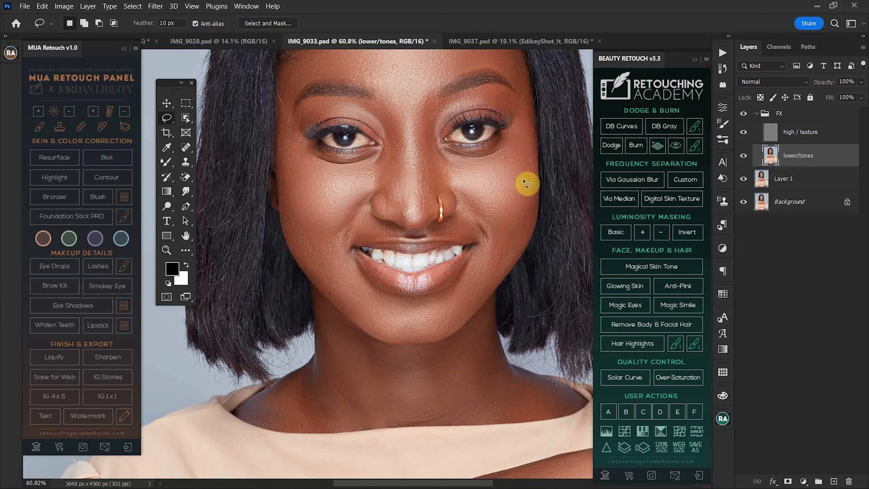
{"action": "mouse_move", "coordinate": [367, 304]}
{"action": "left_mouse_down"}
{"action": "mouse_move", "coordinate": [343, 288]}
{"action": "mouse_move", "coordinate": [341, 302]}
{"action": "mouse_move", "coordinate": [362, 324]}
{"action": "mouse_move", "coordinate": [413, 334]}
{"action": "mouse_move", "coordinate": [448, 326]}
{"action": "mouse_move", "coordinate": [471, 293]}
{"action": "mouse_move", "coordinate": [422, 302]}
{"action": "mouse_move", "coordinate": [366, 293]}
{"action": "left_mouse_up"}
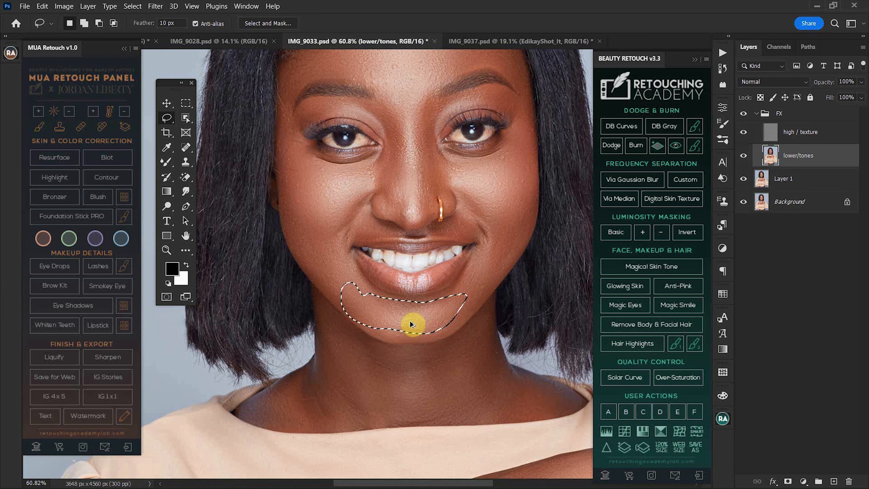
{"action": "left_click", "coordinate": [330, 259]}
- Soften a lassoed area of the wrist on the image's right side by reapplying the Gaussian Blur
{"action": "scroll", "coordinate": [446, 295], "scroll_direction": "down", "scroll_amount": 1}
{"action": "left_click_drag", "start_coordinate": [413, 165], "coordinate": [381, 221]}
{"action": "scroll", "coordinate": [382, 221], "scroll_direction": "down", "scroll_amount": 4}
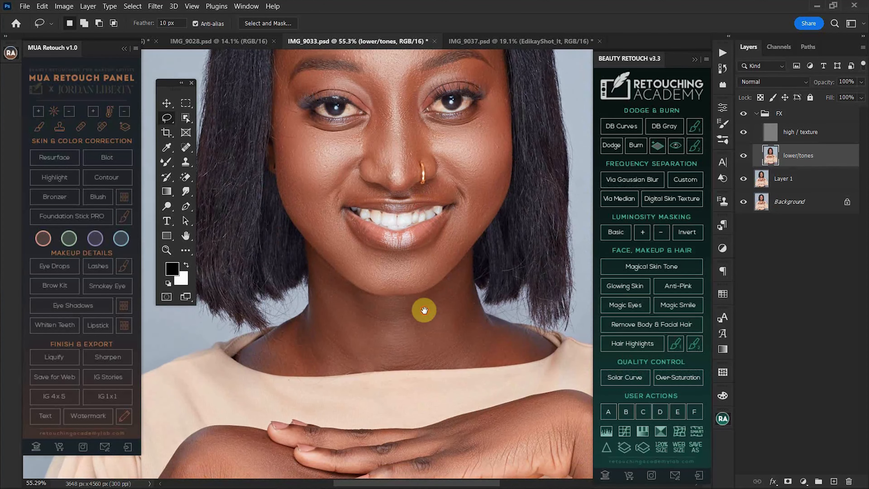
{"action": "left_click_drag", "start_coordinate": [425, 310], "coordinate": [411, 240]}
{"action": "left_click_drag", "start_coordinate": [410, 348], "coordinate": [361, 222]}
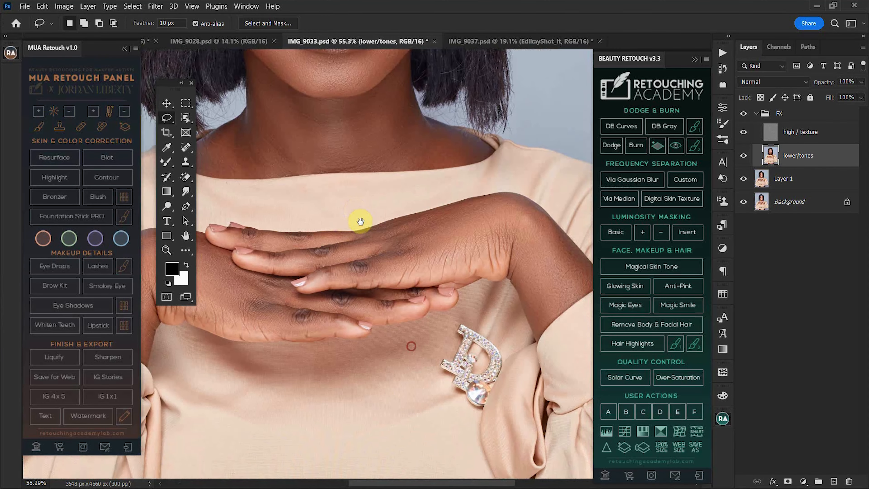
{"action": "mouse_move", "coordinate": [402, 291]}
{"action": "left_mouse_down"}
{"action": "mouse_move", "coordinate": [345, 260]}
{"action": "mouse_move", "coordinate": [327, 271]}
{"action": "left_mouse_up"}
{"action": "mouse_move", "coordinate": [462, 216]}
{"action": "left_mouse_down"}
{"action": "mouse_move", "coordinate": [453, 269]}
{"action": "mouse_move", "coordinate": [461, 290]}
{"action": "mouse_move", "coordinate": [493, 267]}
{"action": "mouse_move", "coordinate": [492, 244]}
{"action": "mouse_move", "coordinate": [471, 211]}
{"action": "mouse_move", "coordinate": [461, 247]}
{"action": "left_mouse_up"}
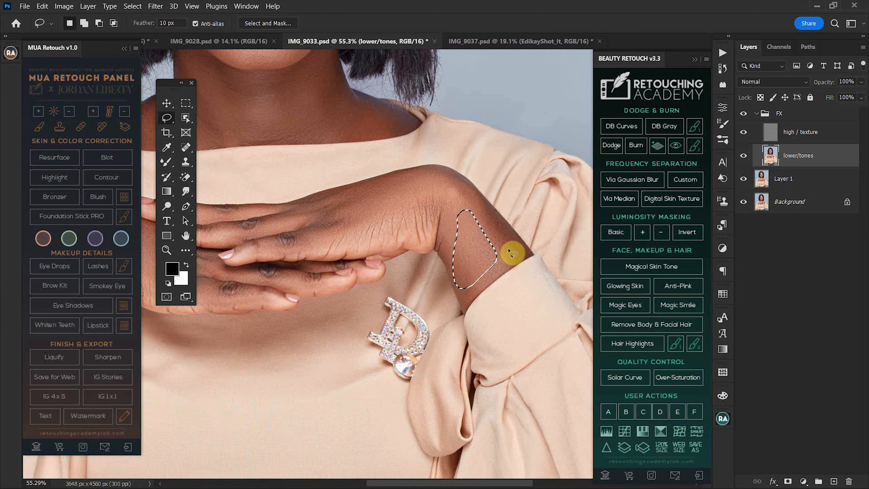
- Soften the wrist and the back of the hand on the image's left side by lassoing each and reapplying the Gaussian Blur
{"action": "scroll", "coordinate": [496, 258], "scroll_direction": "up", "scroll_amount": 1}
{"action": "scroll", "coordinate": [407, 250], "scroll_direction": "up", "scroll_amount": 1}
{"action": "mouse_move", "coordinate": [317, 238]}
{"action": "left_mouse_down"}
{"action": "mouse_move", "coordinate": [486, 280]}
{"action": "mouse_move", "coordinate": [381, 289]}
{"action": "mouse_move", "coordinate": [557, 250]}
{"action": "left_mouse_up"}
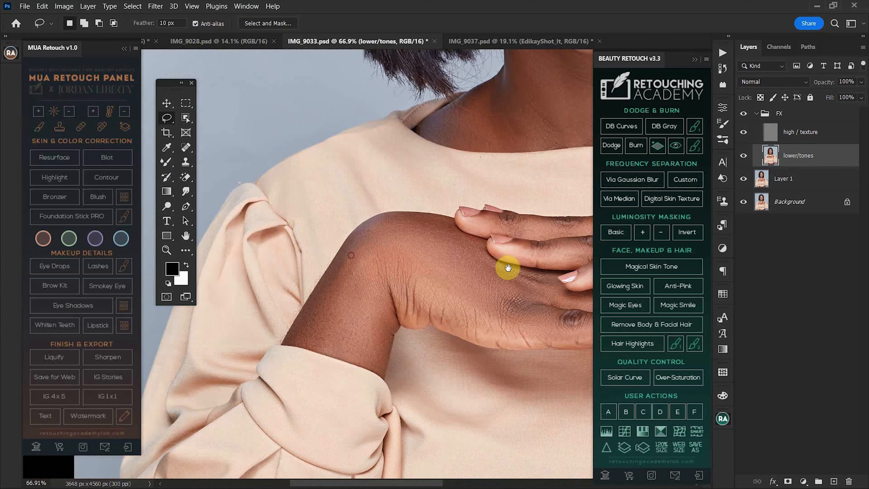
{"action": "mouse_move", "coordinate": [382, 242]}
{"action": "left_mouse_down"}
{"action": "mouse_move", "coordinate": [351, 262]}
{"action": "mouse_move", "coordinate": [331, 310]}
{"action": "mouse_move", "coordinate": [356, 331]}
{"action": "mouse_move", "coordinate": [394, 304]}
{"action": "mouse_move", "coordinate": [387, 270]}
{"action": "mouse_move", "coordinate": [381, 242]}
{"action": "left_mouse_up"}
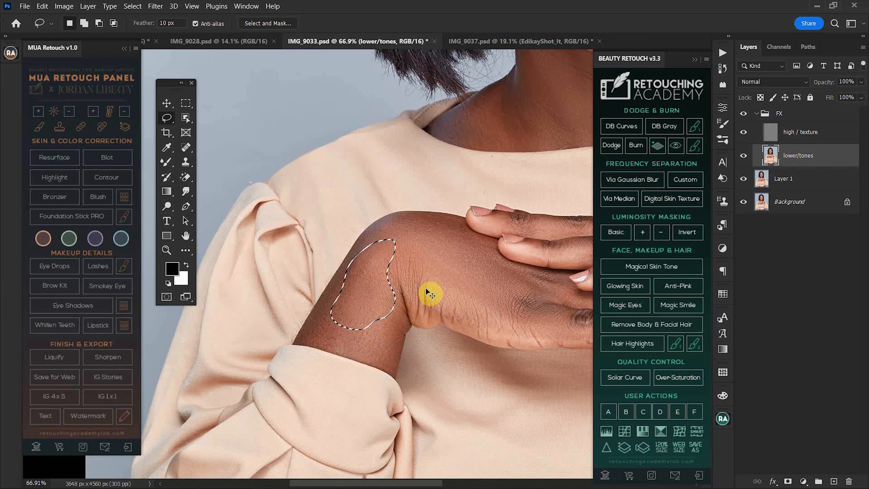
{"action": "left_click", "coordinate": [451, 263]}
{"action": "mouse_move", "coordinate": [453, 236]}
{"action": "left_mouse_down"}
{"action": "mouse_move", "coordinate": [402, 224]}
{"action": "mouse_move", "coordinate": [398, 247]}
{"action": "mouse_move", "coordinate": [454, 297]}
{"action": "mouse_move", "coordinate": [533, 328]}
{"action": "mouse_move", "coordinate": [543, 307]}
{"action": "mouse_move", "coordinate": [457, 235]}
{"action": "left_mouse_up"}
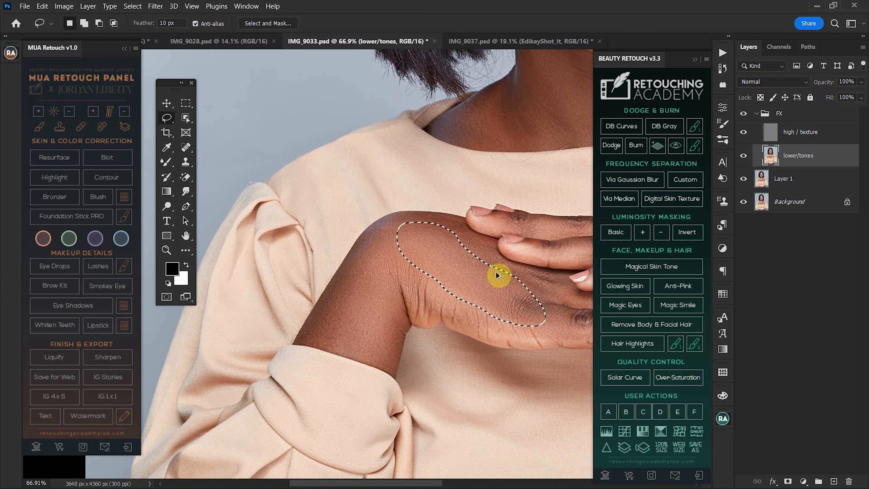
{"action": "left_click", "coordinate": [378, 288]}
- Soften the neck beneath the chin and towards the image's right side with lassoed selections and the same Gaussian Blur
{"action": "scroll", "coordinate": [483, 280], "scroll_direction": "down", "scroll_amount": 2}
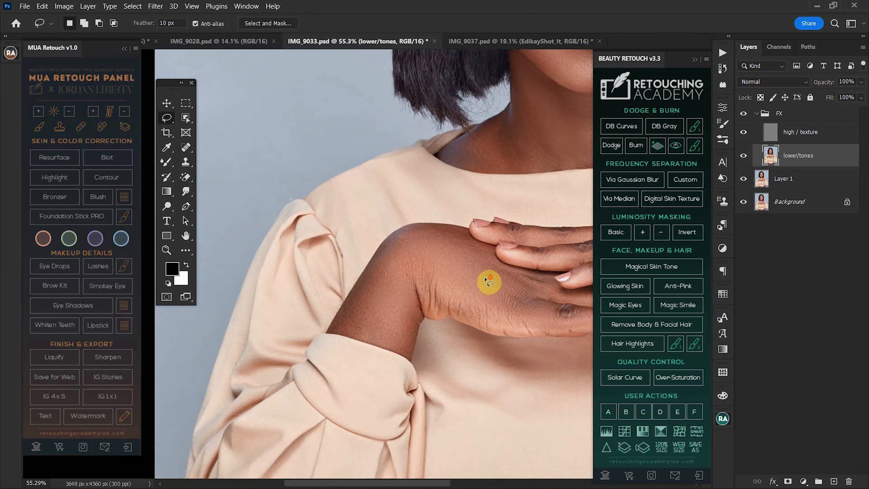
{"action": "scroll", "coordinate": [484, 275], "scroll_direction": "down", "scroll_amount": 2}
{"action": "left_click_drag", "start_coordinate": [531, 188], "coordinate": [390, 252]}
{"action": "scroll", "coordinate": [452, 203], "scroll_direction": "up", "scroll_amount": 2}
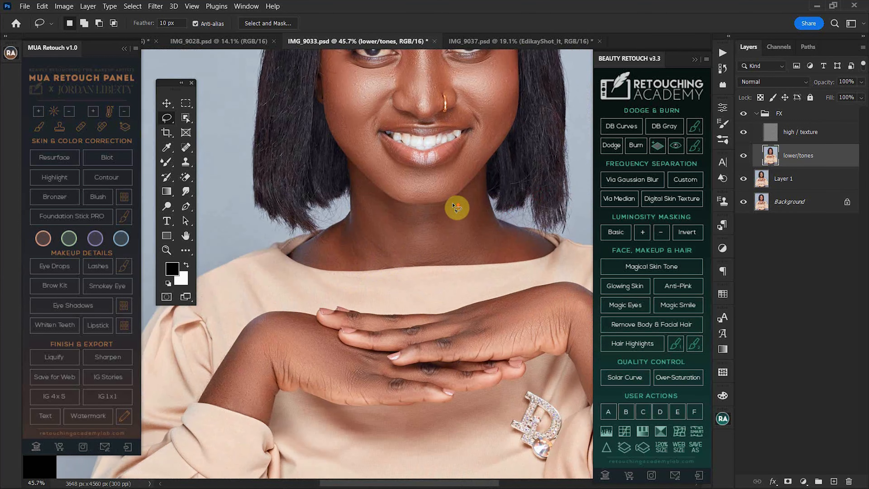
{"action": "scroll", "coordinate": [452, 206], "scroll_direction": "up", "scroll_amount": 1}
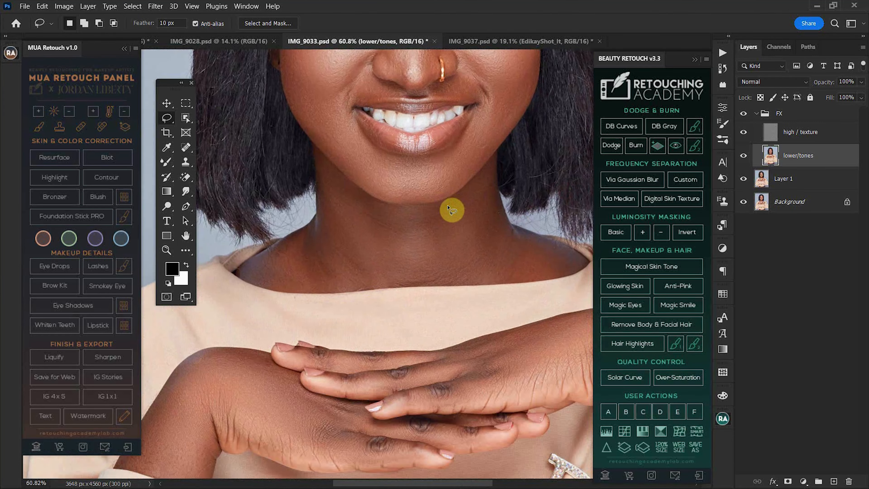
{"action": "mouse_move", "coordinate": [372, 204]}
{"action": "left_mouse_down"}
{"action": "mouse_move", "coordinate": [338, 197]}
{"action": "mouse_move", "coordinate": [341, 262]}
{"action": "mouse_move", "coordinate": [453, 250]}
{"action": "mouse_move", "coordinate": [464, 217]}
{"action": "mouse_move", "coordinate": [399, 222]}
{"action": "mouse_move", "coordinate": [369, 198]}
{"action": "left_mouse_up"}
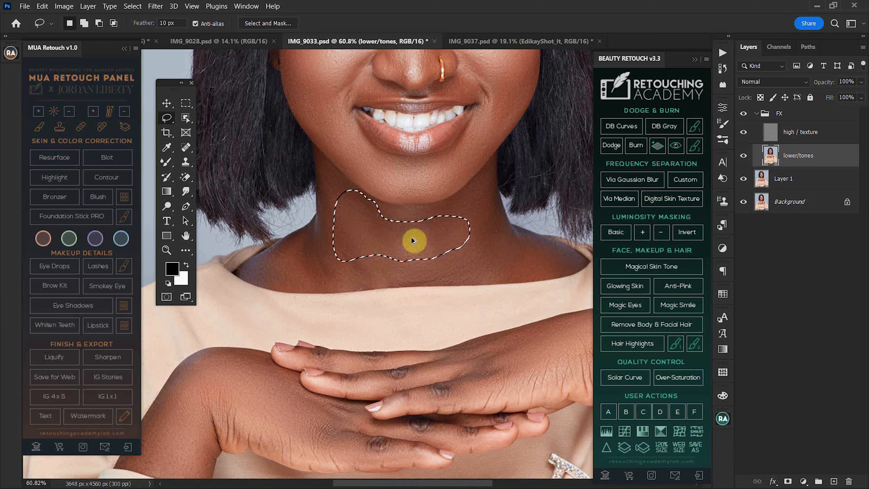
{"action": "left_click", "coordinate": [500, 228]}
{"action": "mouse_move", "coordinate": [494, 243]}
{"action": "left_mouse_down"}
{"action": "mouse_move", "coordinate": [427, 238]}
{"action": "mouse_move", "coordinate": [400, 247]}
{"action": "mouse_move", "coordinate": [390, 271]}
{"action": "mouse_move", "coordinate": [451, 272]}
{"action": "mouse_move", "coordinate": [500, 256]}
{"action": "mouse_move", "coordinate": [455, 245]}
{"action": "left_mouse_up"}
{"action": "left_click", "coordinate": [411, 230]}
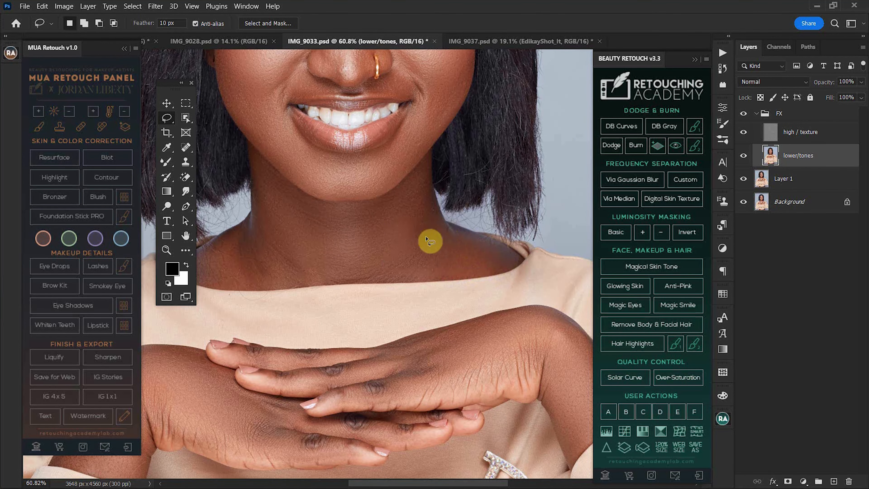
- Toggle the FX group's visibility repeatedly to compare the face before and after the tone smoothing
{"action": "key", "text": "z"}
{"action": "left_click_drag", "start_coordinate": [471, 215], "coordinate": [410, 221]}
{"action": "left_click_drag", "start_coordinate": [453, 224], "coordinate": [436, 225]}
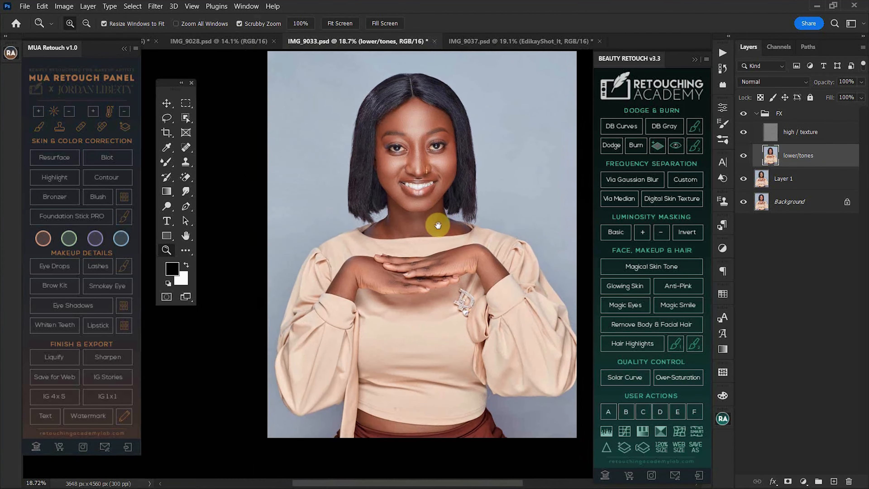
{"action": "left_click_drag", "start_coordinate": [424, 134], "coordinate": [474, 188]}
{"action": "left_click_drag", "start_coordinate": [459, 180], "coordinate": [465, 221]}
{"action": "key", "text": "l"}
{"action": "left_click", "coordinate": [744, 114]}
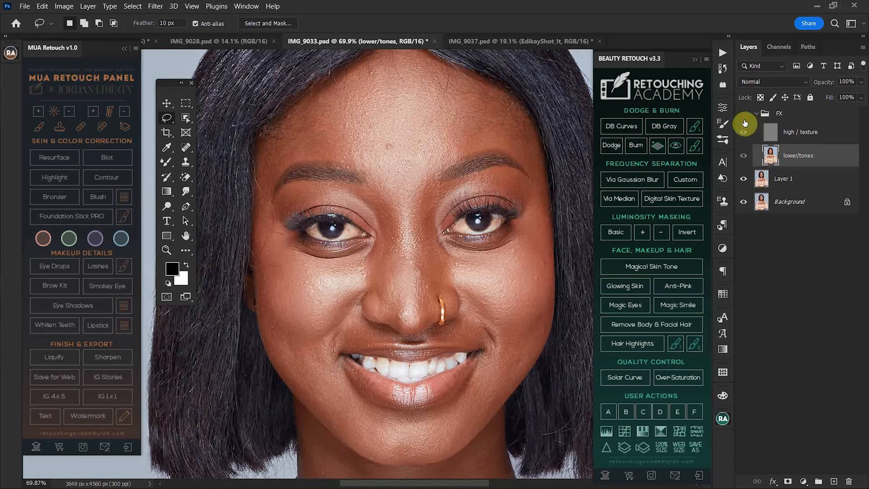
{"action": "left_click", "coordinate": [745, 119]}
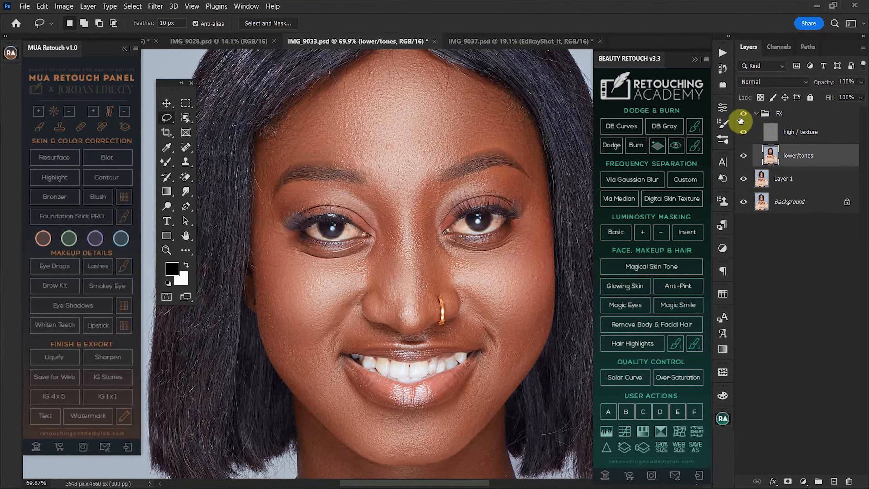
{"action": "left_click", "coordinate": [742, 121]}
{"action": "left_click", "coordinate": [746, 118]}
{"action": "left_click", "coordinate": [746, 118]}
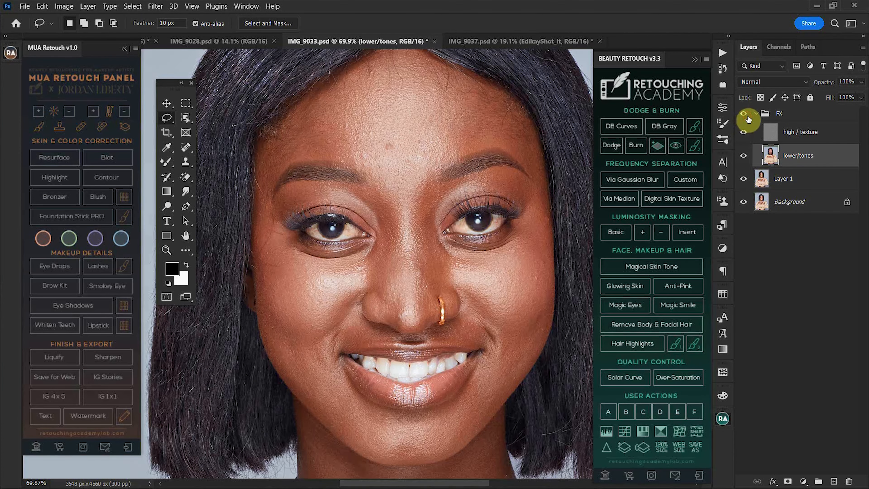
{"action": "left_click", "coordinate": [748, 119]}
- Cover the blemish in the middle of the forehead on the lower/tones layer by cloning nearby skin with the Clone Stamp
{"action": "key", "text": "z"}
{"action": "left_click_drag", "start_coordinate": [393, 122], "coordinate": [428, 171]}
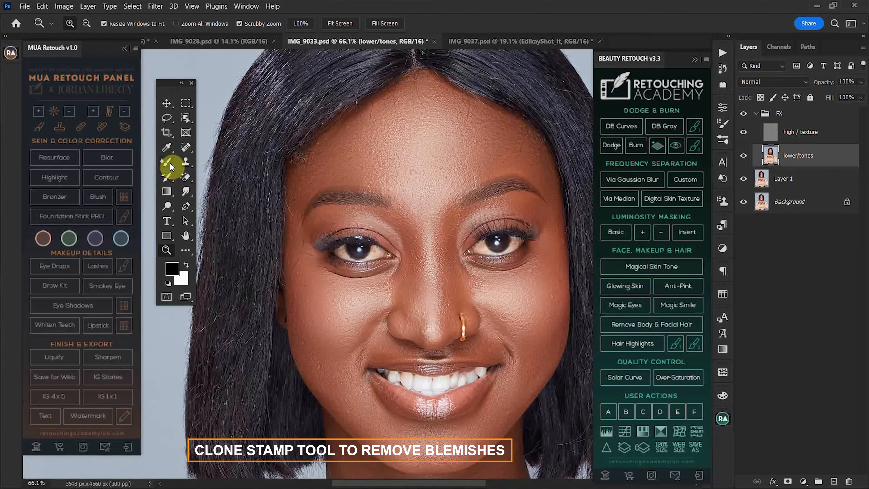
{"action": "left_click", "coordinate": [187, 162]}
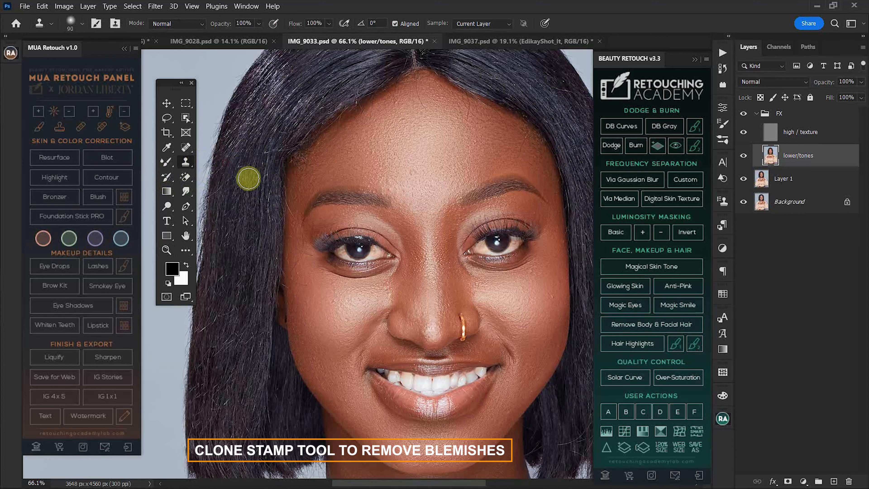
{"action": "key", "text": "z"}
{"action": "left_click_drag", "start_coordinate": [421, 116], "coordinate": [435, 116]}
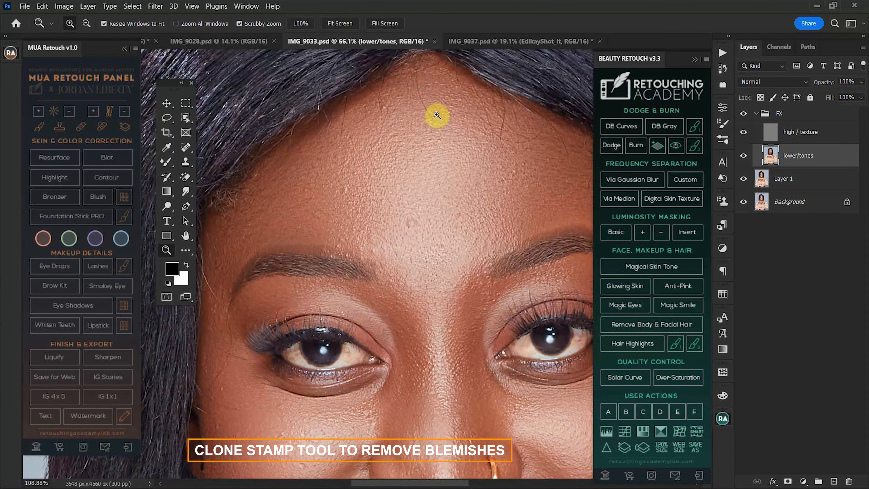
{"action": "key", "text": "s"}
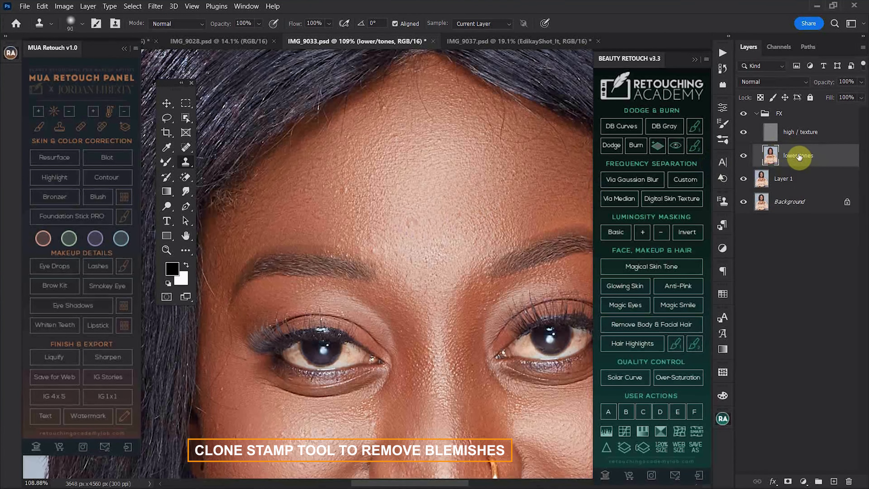
{"action": "left_click", "coordinate": [428, 208]}
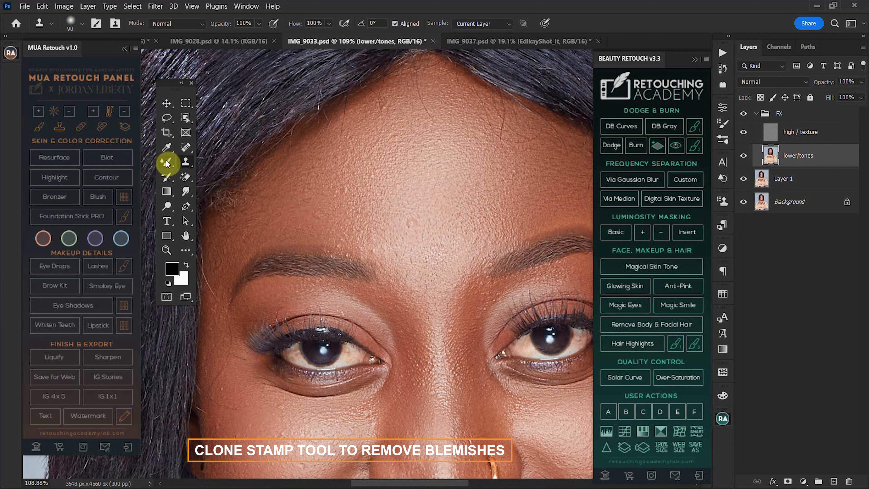
{"action": "key", "text": "x"}
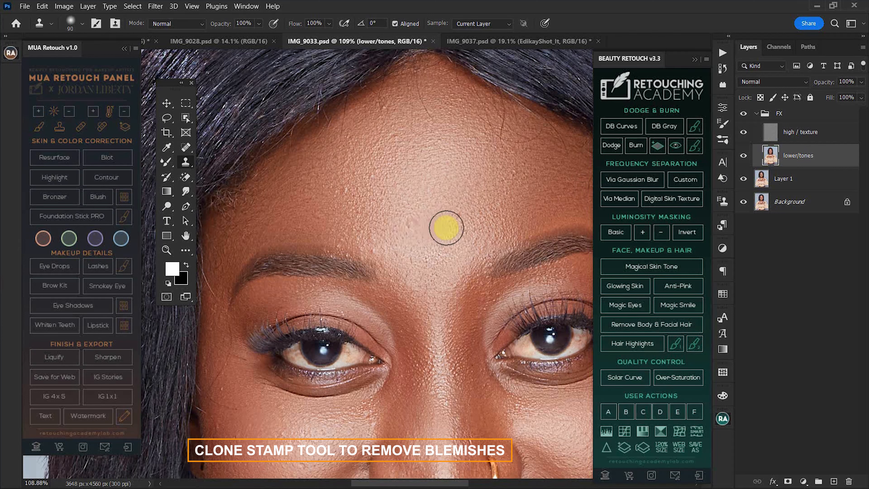
{"action": "left_click_drag", "start_coordinate": [456, 229], "coordinate": [414, 223]}
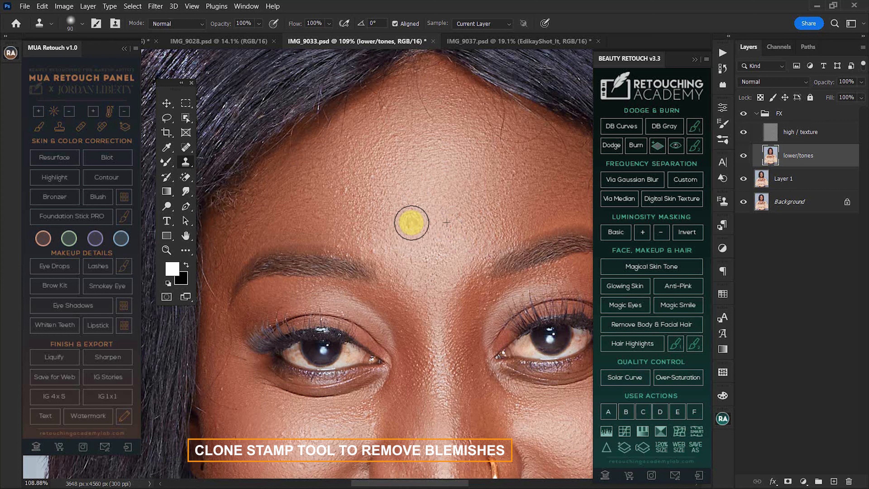
- Clone clean skin texture over the forehead blemishes and above the eyebrow at the image's left on the high / texture layer
{"action": "left_click", "coordinate": [767, 132]}
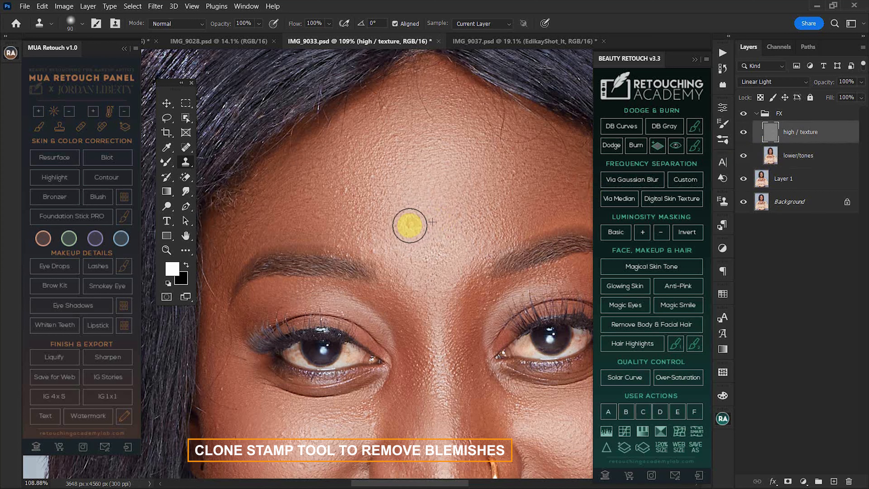
{"action": "mouse_move", "coordinate": [413, 222]}
{"action": "left_mouse_down"}
{"action": "mouse_move", "coordinate": [411, 190]}
{"action": "mouse_move", "coordinate": [377, 198]}
{"action": "mouse_move", "coordinate": [347, 193]}
{"action": "left_mouse_up"}
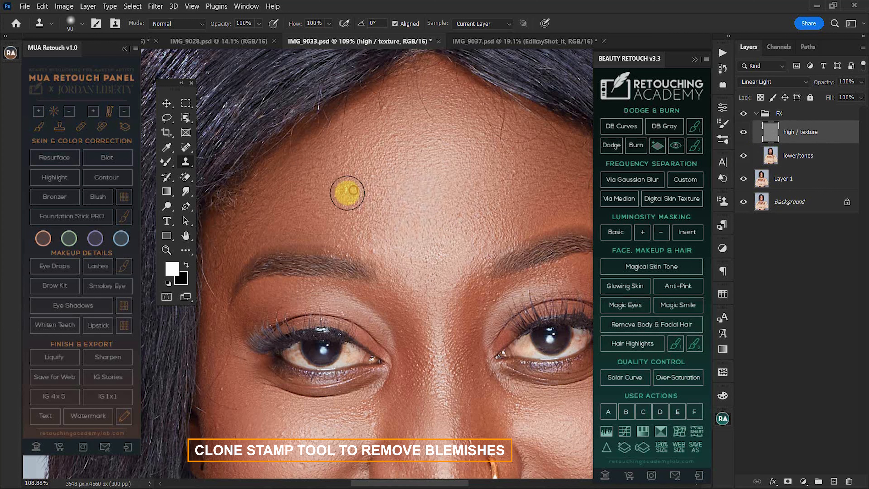
{"action": "left_click", "coordinate": [392, 125], "text": "alt"}
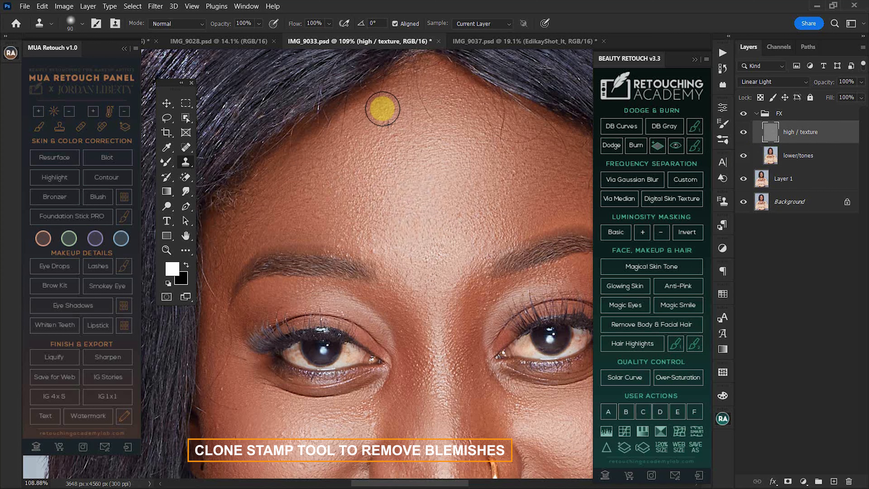
{"action": "left_click", "coordinate": [375, 251]}
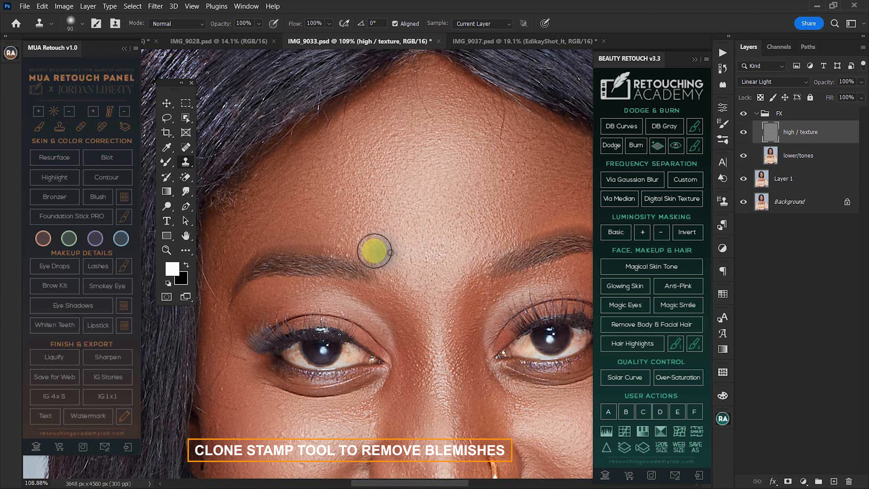
{"action": "mouse_move", "coordinate": [374, 251]}
{"action": "left_mouse_down"}
{"action": "mouse_move", "coordinate": [341, 194]}
{"action": "mouse_move", "coordinate": [323, 222]}
{"action": "left_mouse_up"}
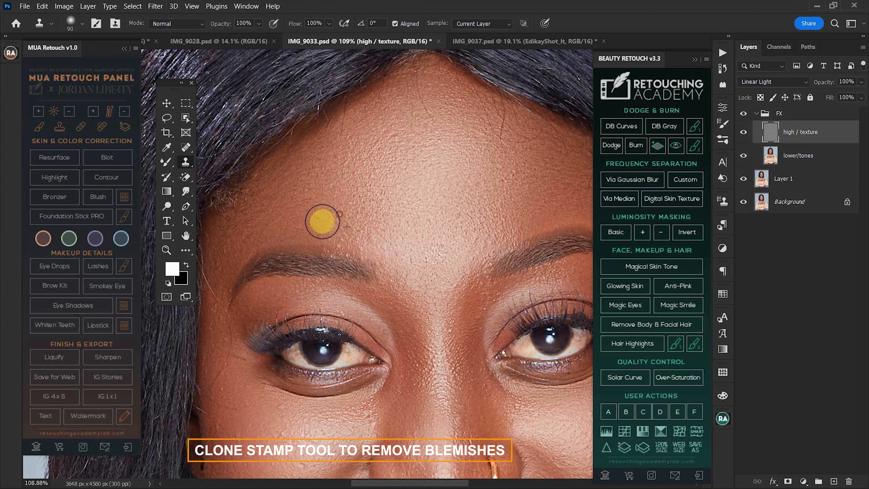
- Reduce the Clone Stamp brush to size 15 and clone out stray hairs along the temple and face edge on the image's left side
{"action": "left_click_drag", "start_coordinate": [494, 251], "coordinate": [423, 103]}
{"action": "left_click_drag", "start_coordinate": [286, 212], "coordinate": [452, 247]}
{"action": "key", "text": "bracketleft"}
{"action": "key", "text": "bracketleft"}
{"action": "key", "text": "bracketleft"}
{"action": "key", "text": "bracketleft"}
{"action": "key", "text": "bracketleft"}
{"action": "key", "text": "bracketleft"}
{"action": "key", "text": "bracketleft"}
{"action": "key", "text": "bracketleft"}
{"action": "key", "text": "bracketleft"}
{"action": "key", "text": "bracketleft"}
{"action": "key", "text": "bracketleft"}
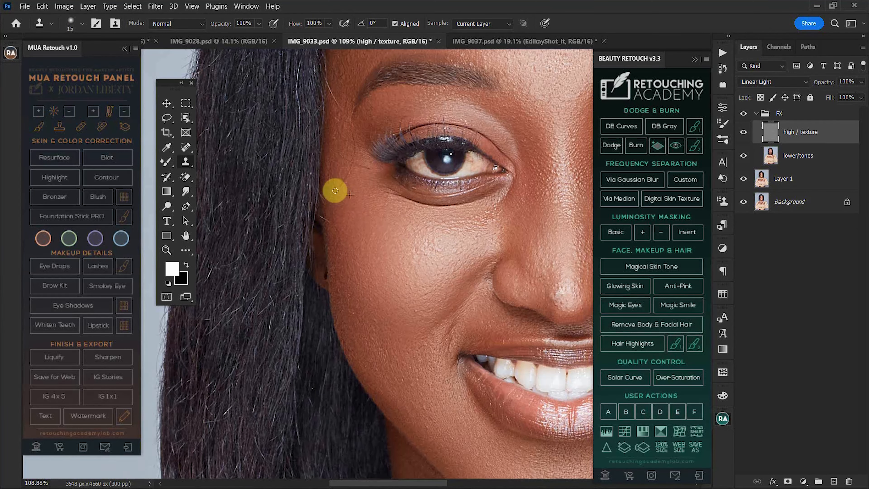
{"action": "scroll", "coordinate": [350, 215], "scroll_direction": "up", "scroll_amount": 5}
{"action": "left_click", "coordinate": [350, 173]}
{"action": "left_click_drag", "start_coordinate": [352, 191], "coordinate": [317, 325]}
{"action": "left_click", "coordinate": [310, 136], "text": "alt"}
{"action": "left_click", "coordinate": [310, 118]}
- Clean up texture flaws on the nose and stray hairs on the forehead at the image's right side with the Clone Stamp
{"action": "scroll", "coordinate": [310, 118], "scroll_direction": "down", "scroll_amount": 10}
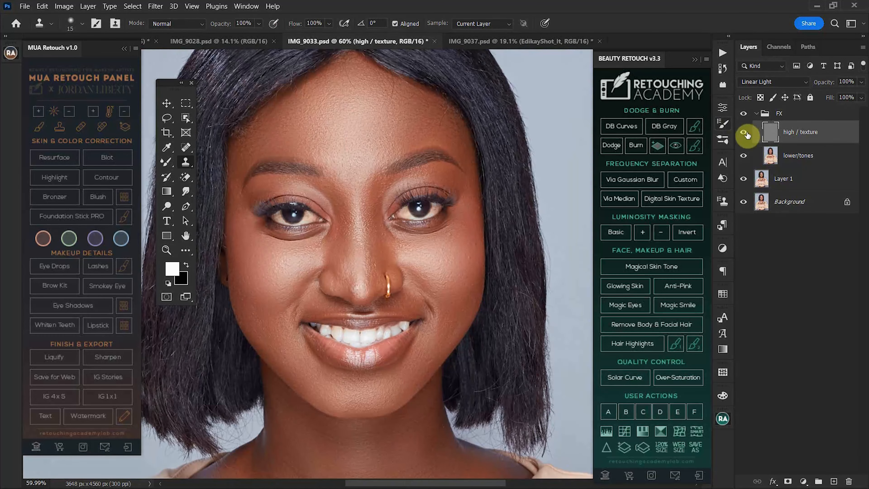
{"action": "scroll", "coordinate": [429, 251], "scroll_direction": "up", "scroll_amount": 9}
{"action": "left_click_drag", "start_coordinate": [283, 344], "coordinate": [372, 271]}
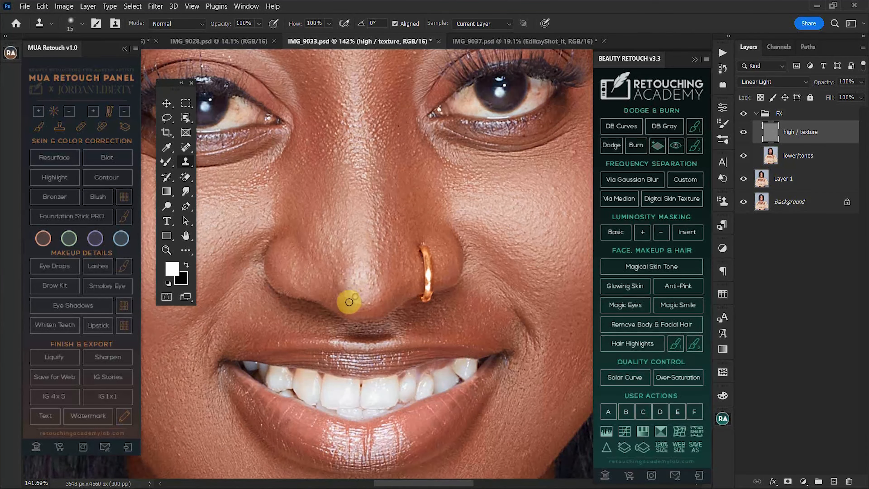
{"action": "left_click_drag", "start_coordinate": [345, 299], "coordinate": [209, 335]}
{"action": "left_click_drag", "start_coordinate": [460, 225], "coordinate": [406, 283]}
{"action": "left_click_drag", "start_coordinate": [411, 163], "coordinate": [418, 349]}
{"action": "left_click_drag", "start_coordinate": [326, 167], "coordinate": [392, 264]}
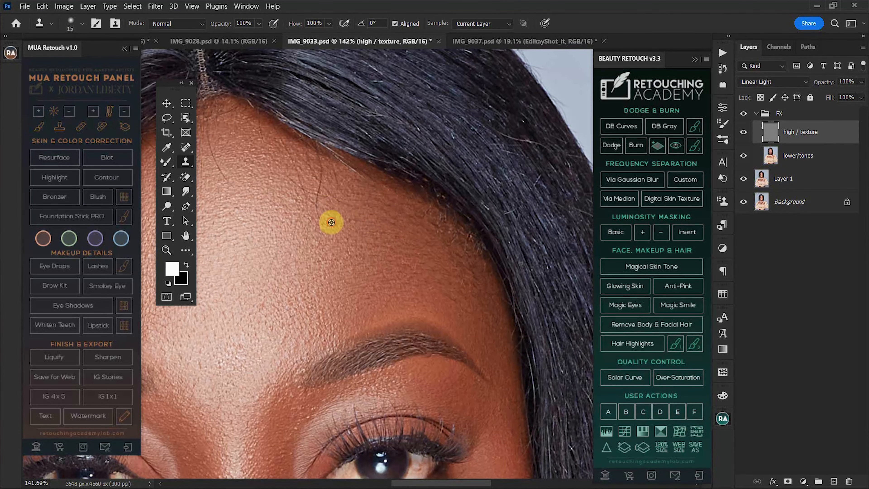
{"action": "mouse_move", "coordinate": [297, 183]}
{"action": "left_mouse_down"}
{"action": "mouse_move", "coordinate": [293, 222]}
{"action": "mouse_move", "coordinate": [421, 193]}
{"action": "mouse_move", "coordinate": [402, 225]}
{"action": "left_mouse_up"}
{"action": "left_click_drag", "start_coordinate": [328, 207], "coordinate": [314, 240]}
{"action": "left_click", "coordinate": [399, 196]}
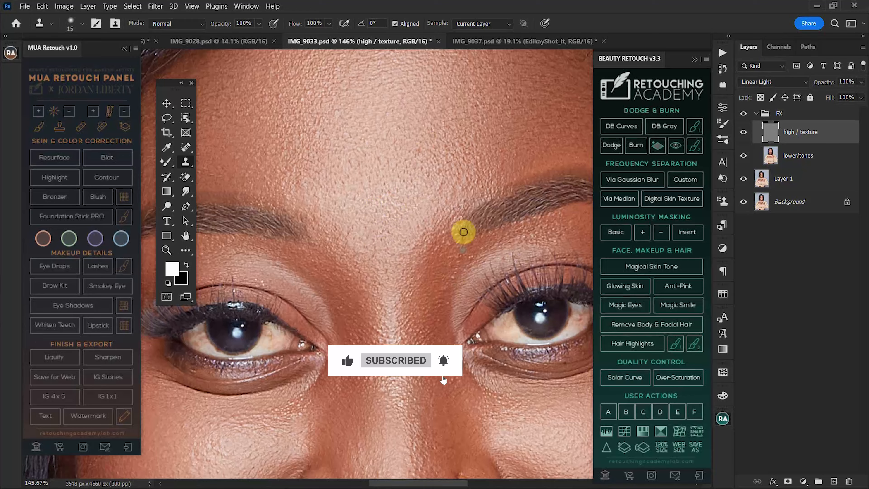
- Hide and show the FX group to compare the whole face before and after the texture cleanup
{"action": "key", "text": "z"}
{"action": "left_click_drag", "start_coordinate": [463, 232], "coordinate": [403, 237]}
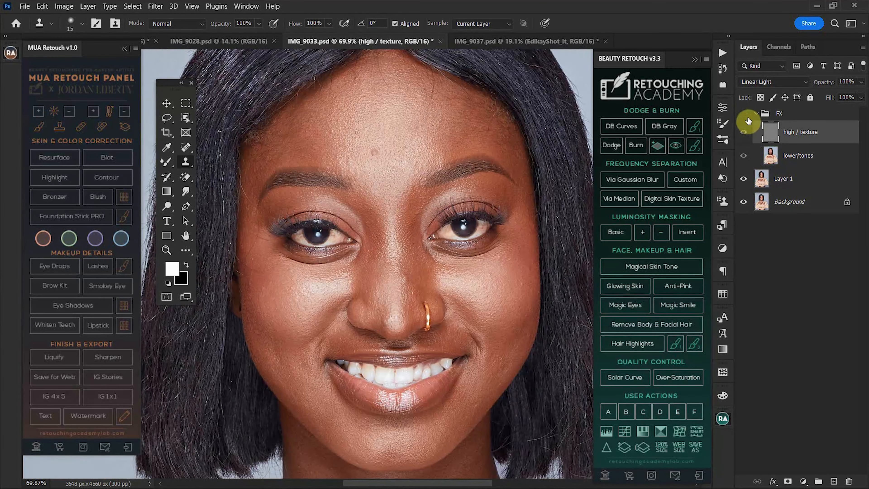
{"action": "left_click", "coordinate": [748, 121]}
{"action": "left_click", "coordinate": [749, 123]}
- Collapse the FX group and stamp all visible layers into a new merged layer above it
{"action": "key", "text": "z"}
{"action": "mouse_move", "coordinate": [461, 219]}
{"action": "left_mouse_down"}
{"action": "mouse_move", "coordinate": [426, 210]}
{"action": "mouse_move", "coordinate": [377, 219]}
{"action": "left_mouse_up"}
{"action": "mouse_move", "coordinate": [436, 276]}
{"action": "left_mouse_down"}
{"action": "mouse_move", "coordinate": [395, 255]}
{"action": "mouse_move", "coordinate": [424, 249]}
{"action": "mouse_move", "coordinate": [409, 250]}
{"action": "left_mouse_up"}
{"action": "mouse_move", "coordinate": [422, 288]}
{"action": "left_mouse_down"}
{"action": "mouse_move", "coordinate": [398, 262]}
{"action": "mouse_move", "coordinate": [395, 272]}
{"action": "mouse_move", "coordinate": [415, 256]}
{"action": "mouse_move", "coordinate": [410, 247]}
{"action": "left_mouse_up"}
{"action": "key", "text": "s"}
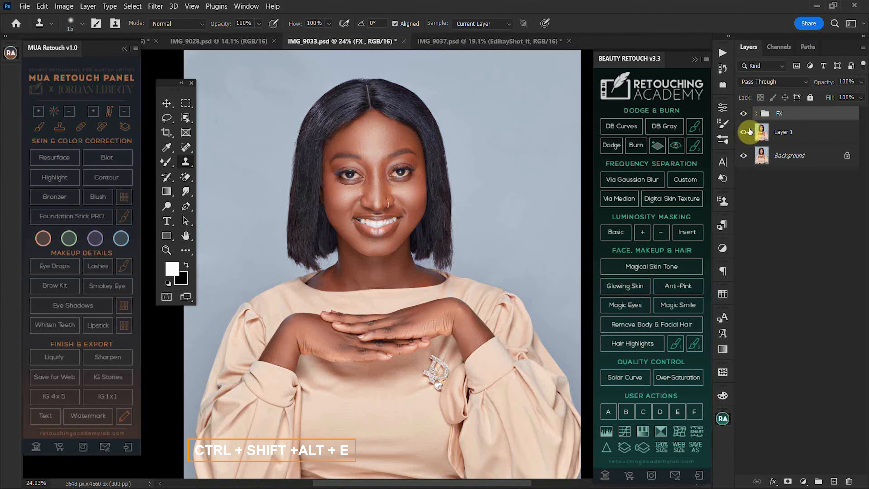
{"action": "key", "text": "ctrl+shift+alt+e"}
- Hide the FX group, Layer 1 and the merged layer to compare the retouch against the original Background
{"action": "left_click", "coordinate": [744, 139]}
{"action": "left_click", "coordinate": [744, 155]}
{"action": "left_click", "coordinate": [744, 124]}
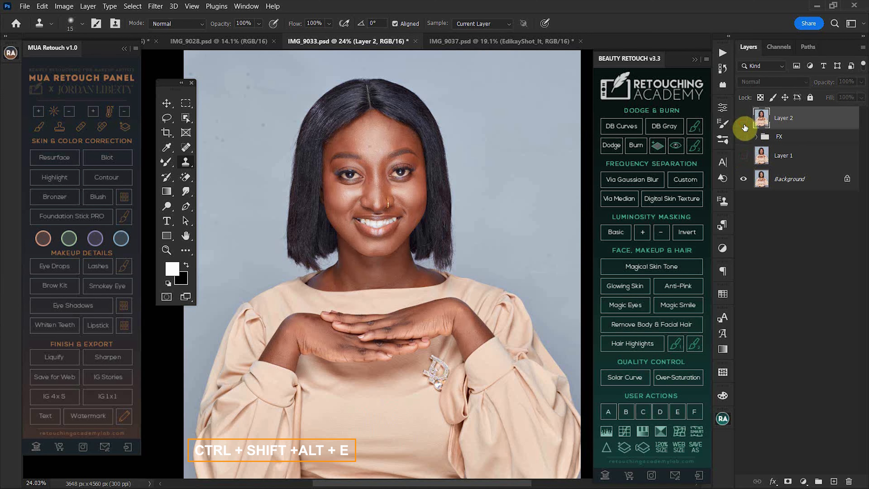
- Compare the merged Layer 2 against the Background, leave it shown, and duplicate it twice
{"action": "left_click", "coordinate": [744, 125]}
{"action": "left_click", "coordinate": [744, 125]}
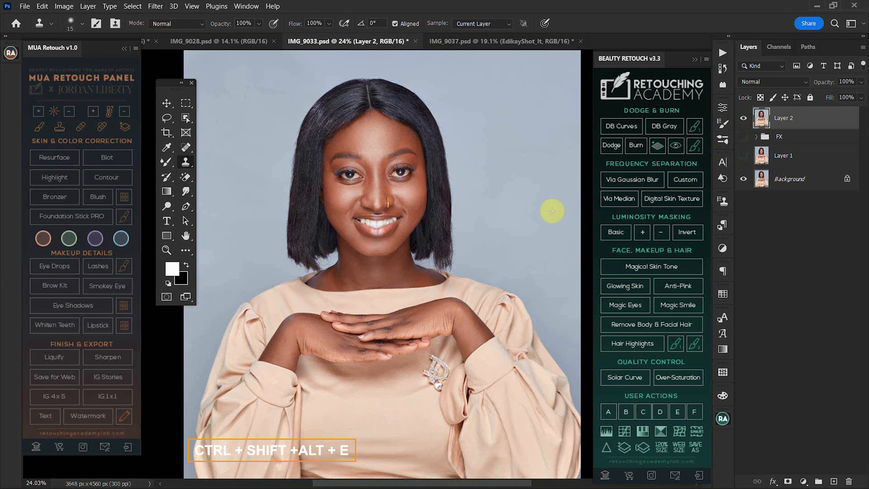
{"action": "key", "text": "z"}
{"action": "mouse_move", "coordinate": [375, 160]}
{"action": "left_mouse_down"}
{"action": "mouse_move", "coordinate": [415, 190]}
{"action": "mouse_move", "coordinate": [406, 229]}
{"action": "left_mouse_up"}
{"action": "key", "text": "s"}
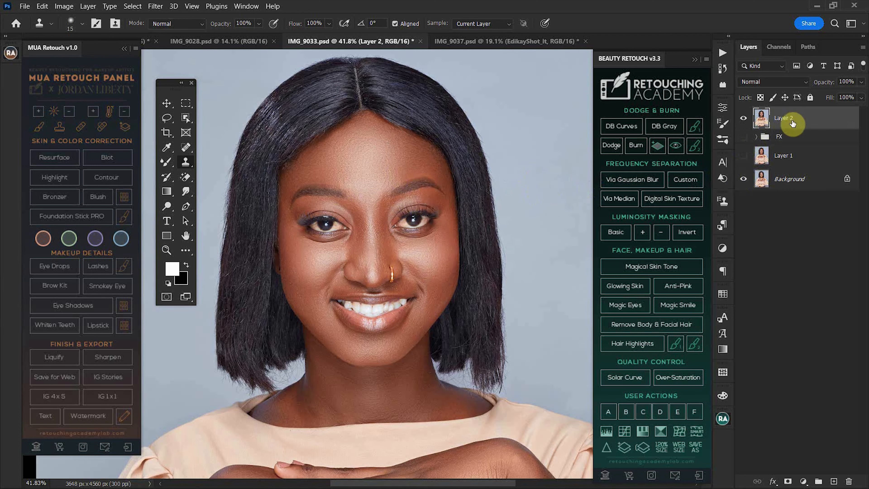
{"action": "key", "text": "ctrl+j"}
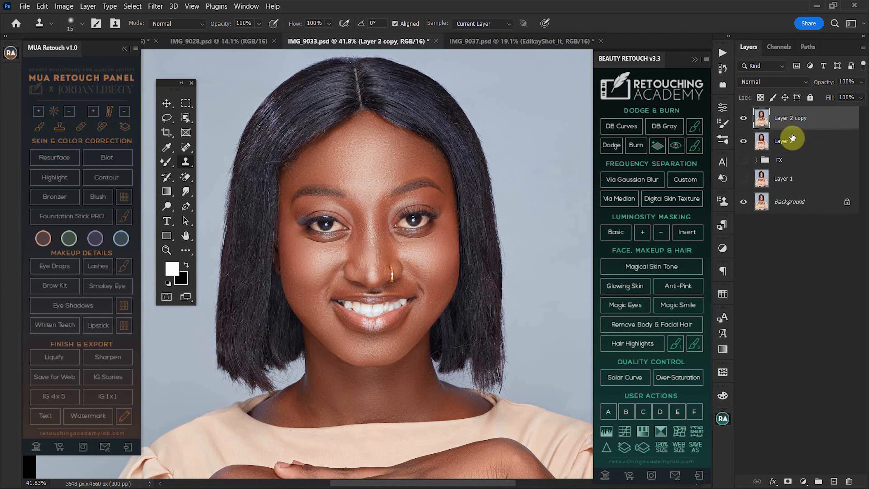
{"action": "key", "text": "ctrl+j"}
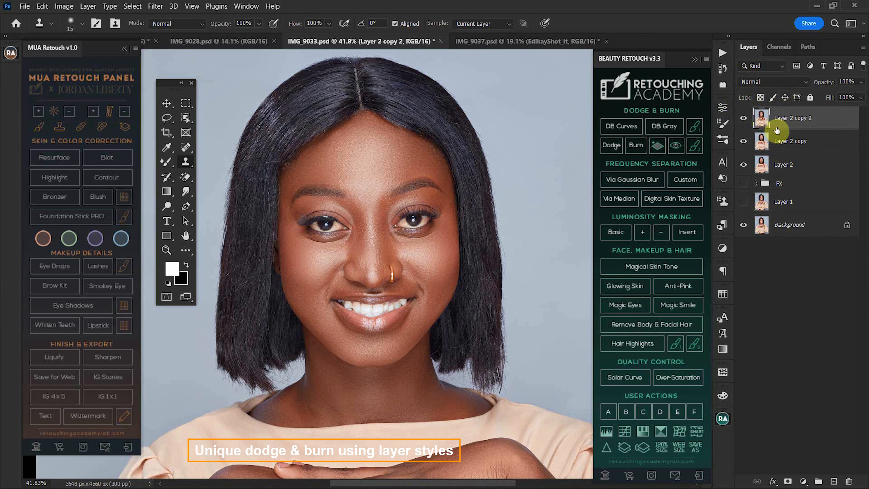
- Rename the topmost copy of Layer 2 as multiply
{"action": "left_click", "coordinate": [782, 141]}
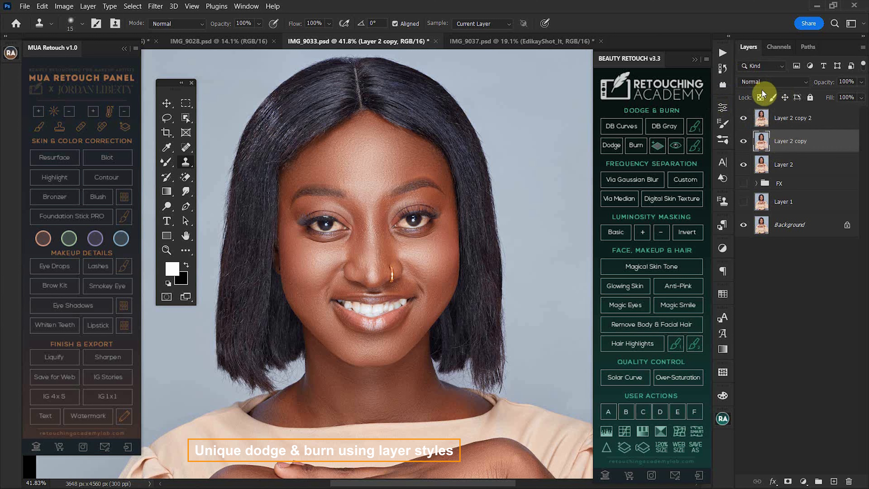
{"action": "double_click", "coordinate": [801, 118]}
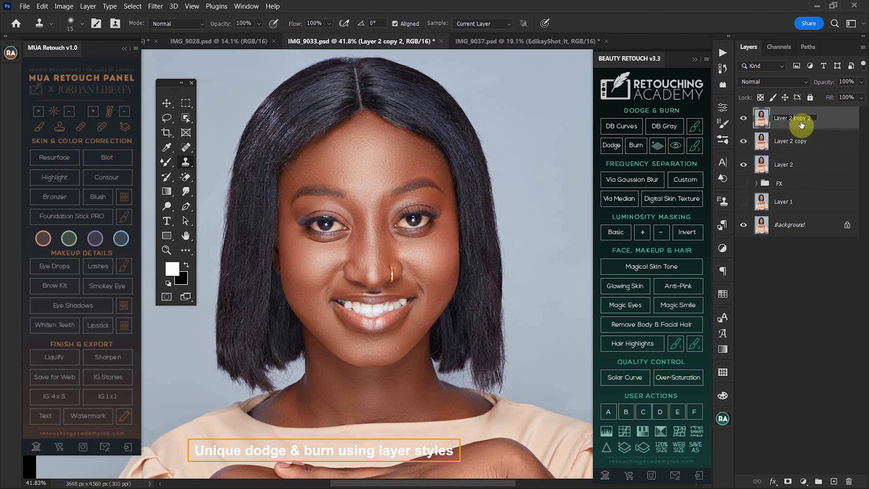
{"action": "key", "text": "ctrl+a"}
{"action": "type", "text": "mu"}
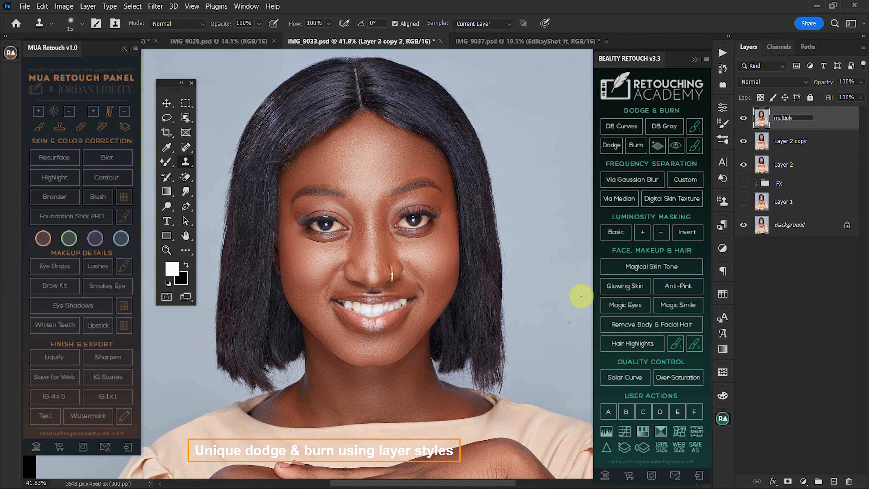
- Rename the remaining copy, directly above Layer 2, as Screen
{"action": "double_click", "coordinate": [791, 141]}
{"action": "type", "text": "aSC"}
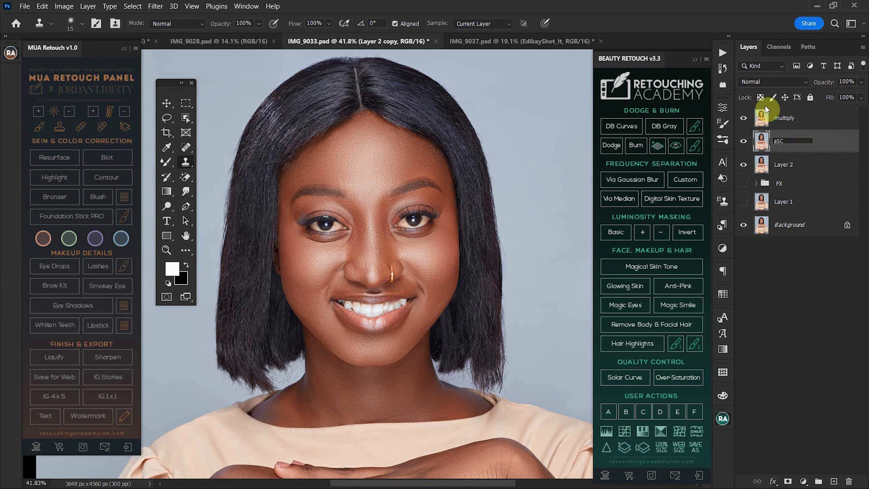
{"action": "type", "text": "]\\\\"}
{"action": "key", "text": "BackSpace"}
{"action": "key", "text": "BackSpace"}
{"action": "key", "text": "BackSpace"}
{"action": "key", "text": "BackSpace"}
{"action": "key", "text": "BackSpace"}
{"action": "type", "text": "Screen"}
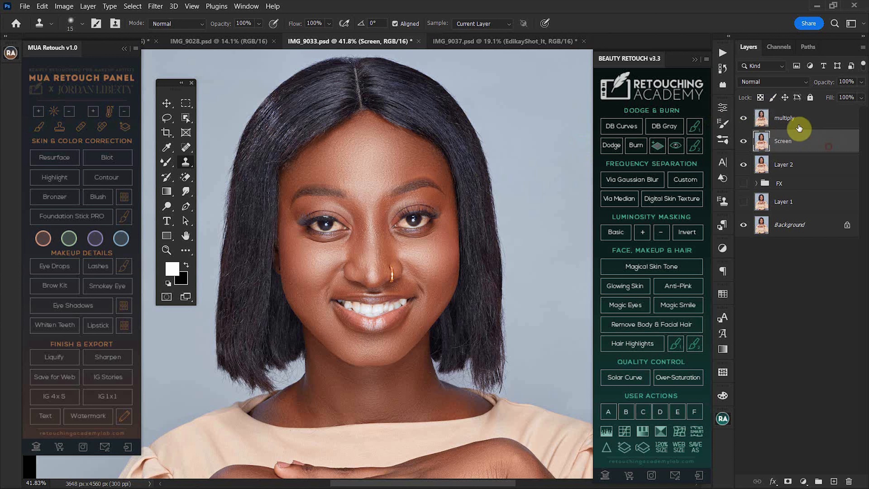
- Set the multiply layer's blend mode to Multiply and the Screen layer's blend mode to Screen
{"action": "left_click", "coordinate": [791, 119]}
{"action": "left_click", "coordinate": [768, 81]}
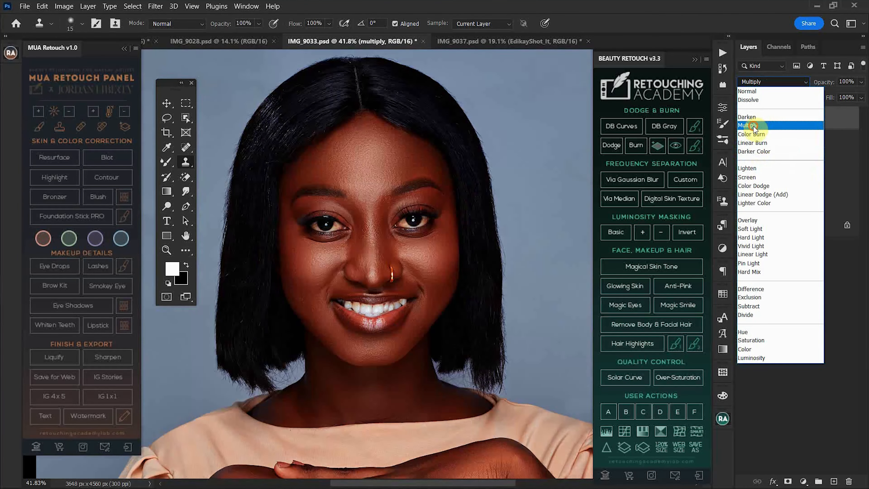
{"action": "left_click", "coordinate": [754, 127]}
{"action": "left_click", "coordinate": [786, 134]}
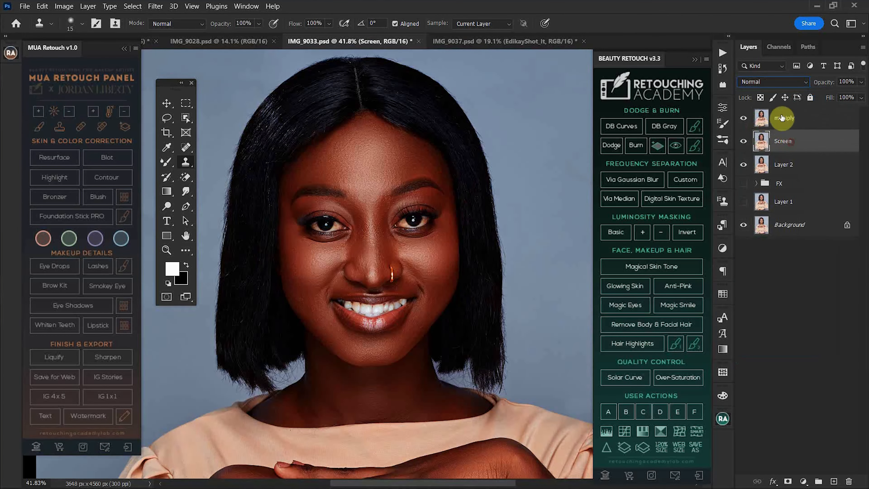
{"action": "left_click", "coordinate": [763, 79]}
{"action": "left_click", "coordinate": [747, 177]}
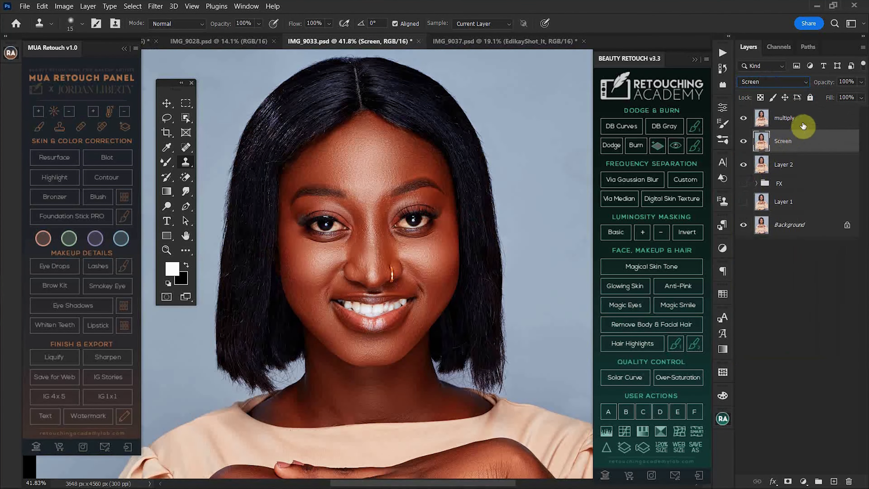
- Hide the multiply layer and split the Screen layer's Blend If dark slider for the underlying layer to 61 / 116
{"action": "left_click", "coordinate": [763, 120]}
{"action": "left_click", "coordinate": [744, 118]}
{"action": "left_click", "coordinate": [840, 147]}
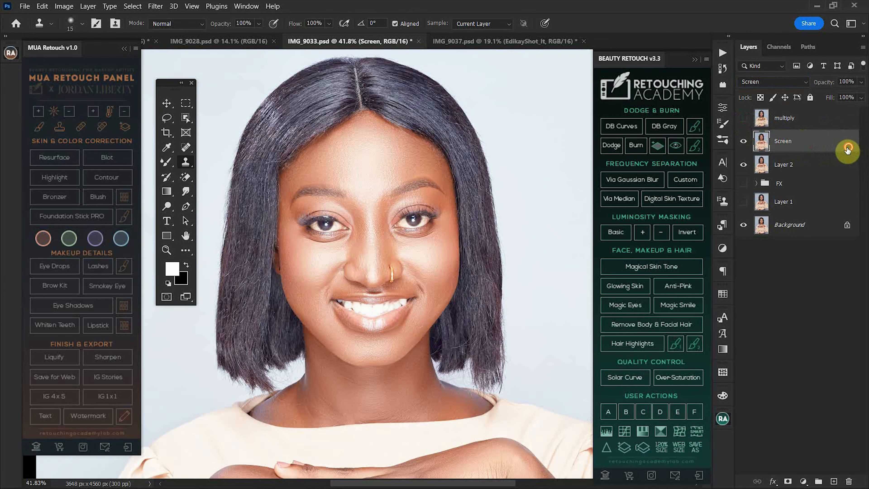
{"action": "double_click", "coordinate": [848, 150]}
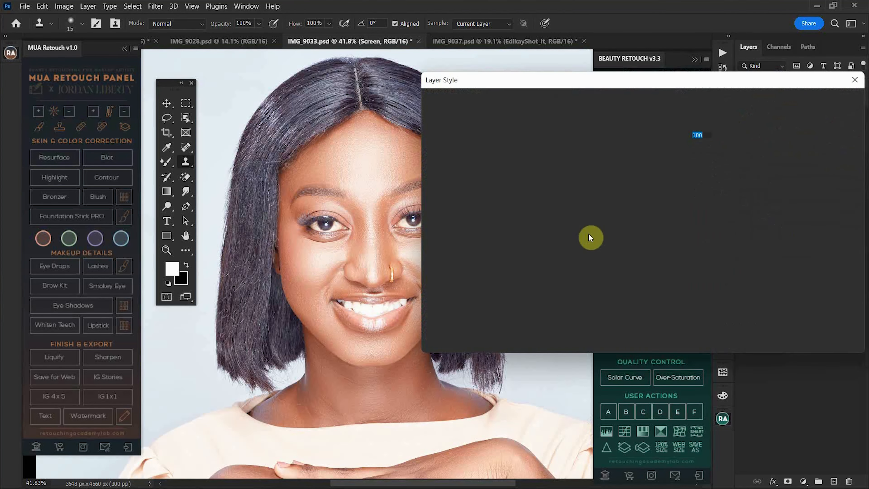
{"action": "left_click_drag", "start_coordinate": [646, 90], "coordinate": [699, 84]}
{"action": "left_click_drag", "start_coordinate": [635, 296], "coordinate": [700, 301]}
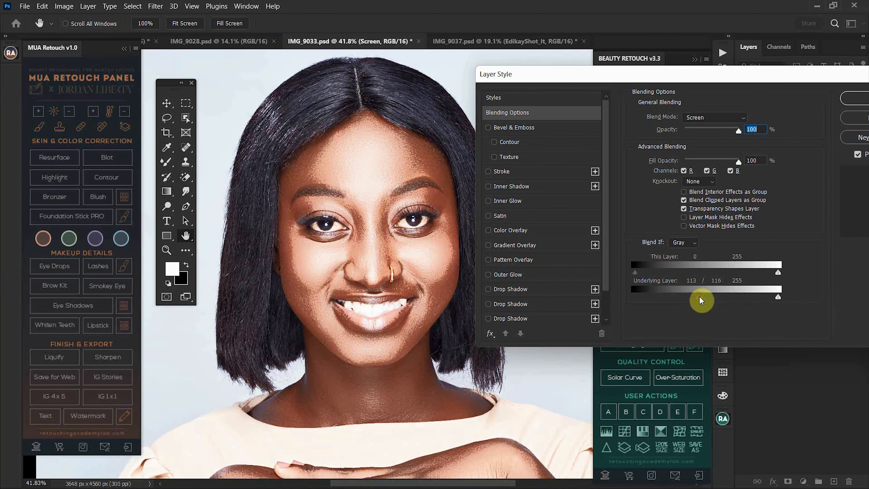
{"action": "left_click_drag", "start_coordinate": [698, 300], "coordinate": [670, 301]}
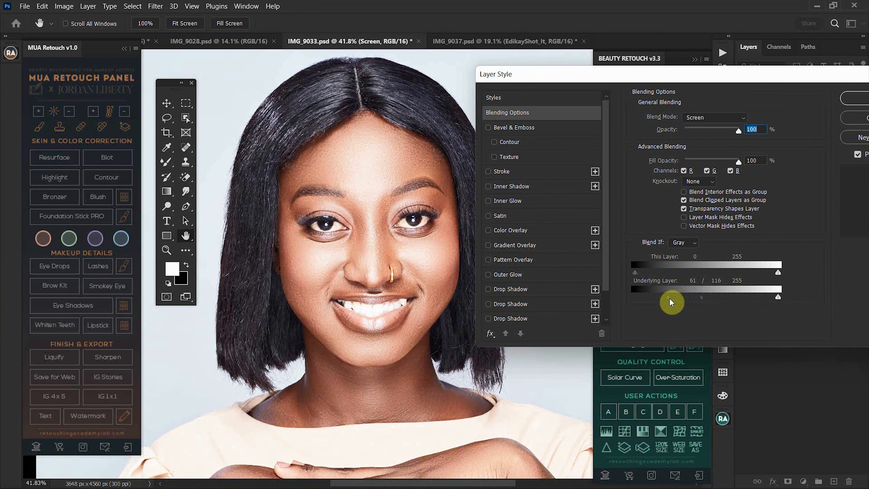
{"action": "left_click", "coordinate": [852, 100]}
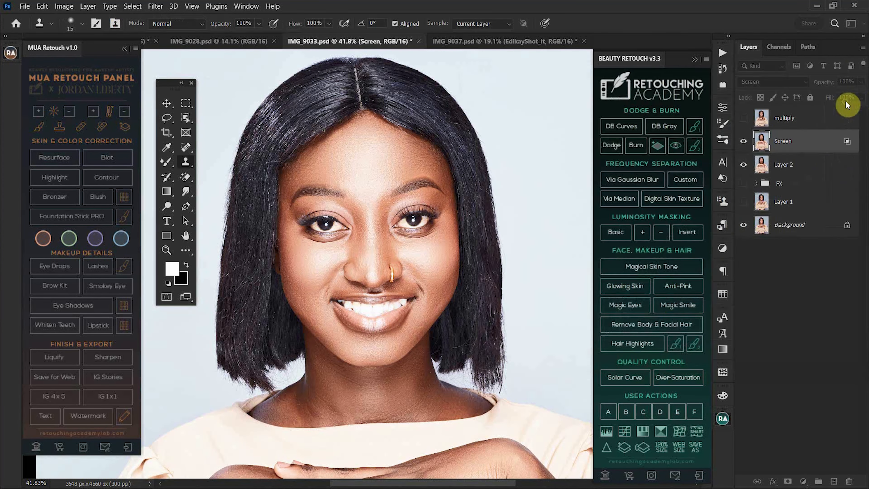
- Show the multiply layer and split its Blend If white slider for the underlying layer to 201 / 255
{"action": "left_click", "coordinate": [761, 117]}
{"action": "left_click", "coordinate": [744, 118]}
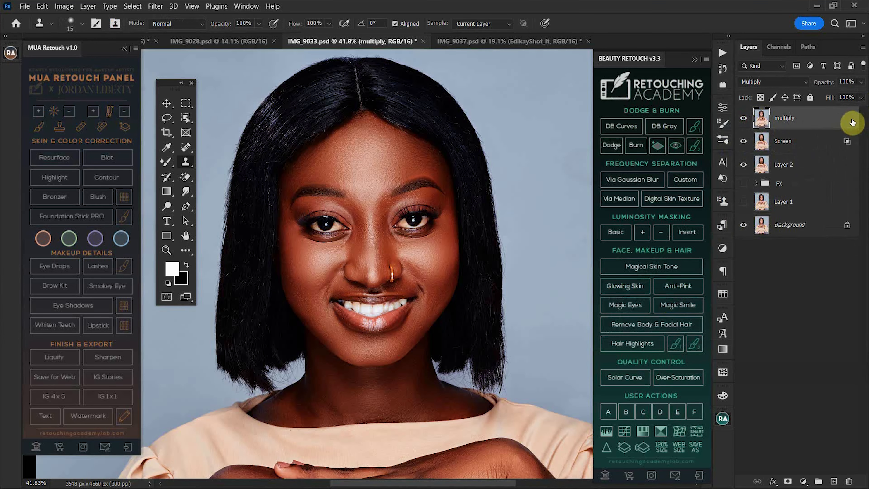
{"action": "double_click", "coordinate": [852, 124]}
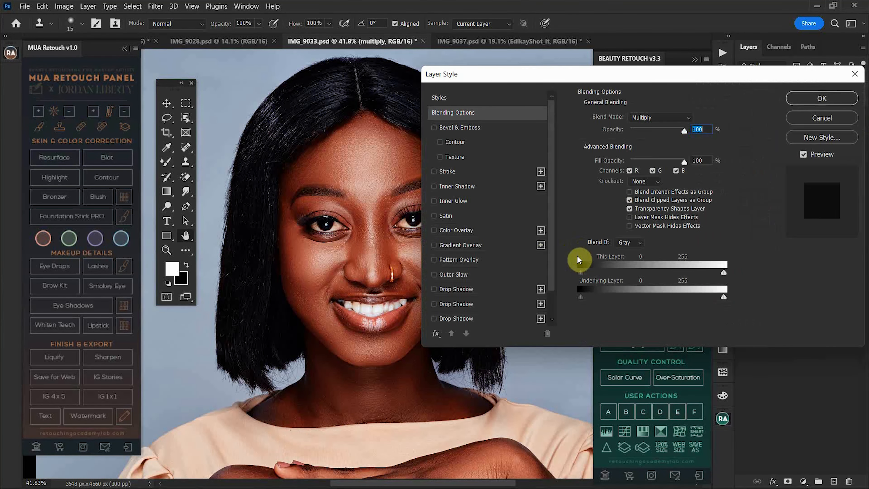
{"action": "left_click_drag", "start_coordinate": [594, 79], "coordinate": [675, 78]}
{"action": "mouse_move", "coordinate": [803, 294]}
{"action": "left_mouse_down"}
{"action": "mouse_move", "coordinate": [774, 302]}
{"action": "mouse_move", "coordinate": [806, 301]}
{"action": "left_mouse_up"}
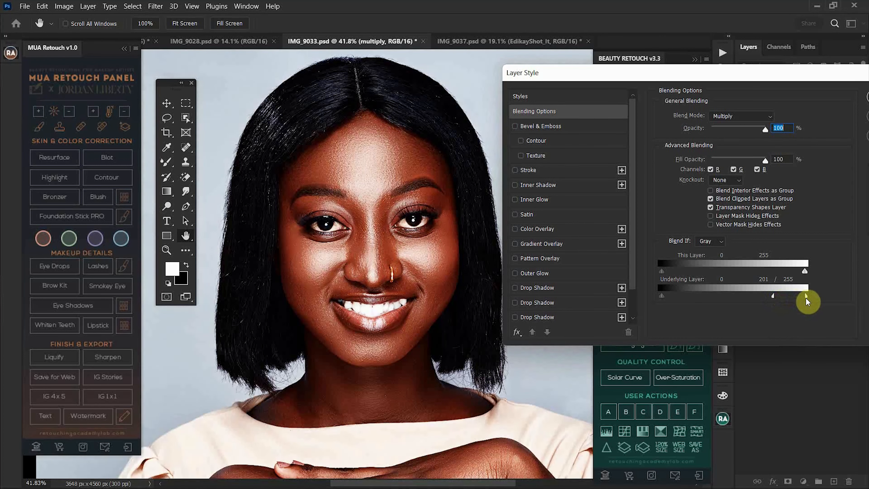
{"action": "left_click_drag", "start_coordinate": [818, 77], "coordinate": [742, 85]}
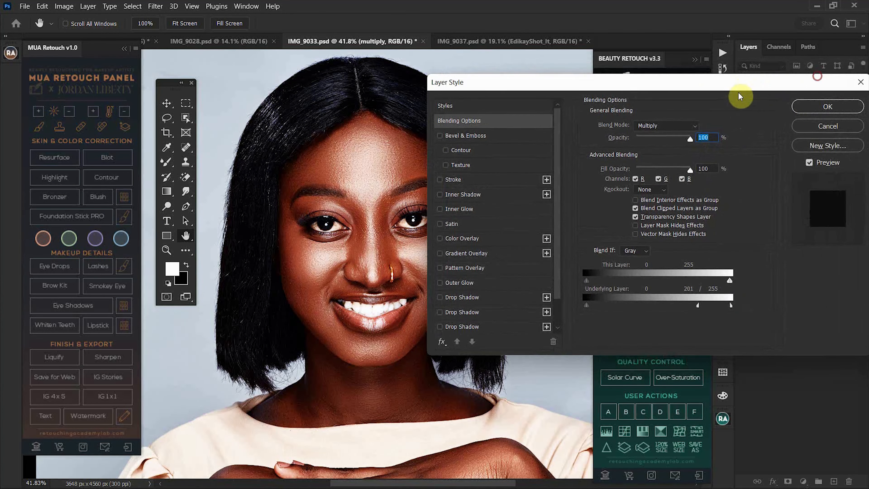
{"action": "left_click", "coordinate": [812, 112]}
- Group the multiply and Screen layers and add a white layer mask to the group
{"action": "key", "text": "ctrl+space"}
{"action": "mouse_move", "coordinate": [424, 198]}
{"action": "left_mouse_down"}
{"action": "mouse_move", "coordinate": [394, 208]}
{"action": "mouse_move", "coordinate": [396, 234]}
{"action": "left_mouse_up"}
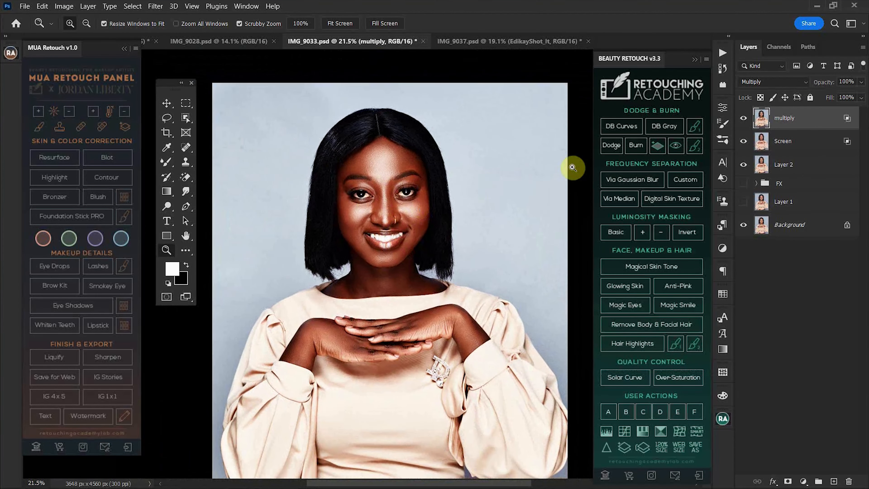
{"action": "left_click", "coordinate": [797, 145]}
{"action": "key", "text": "ctrl+g"}
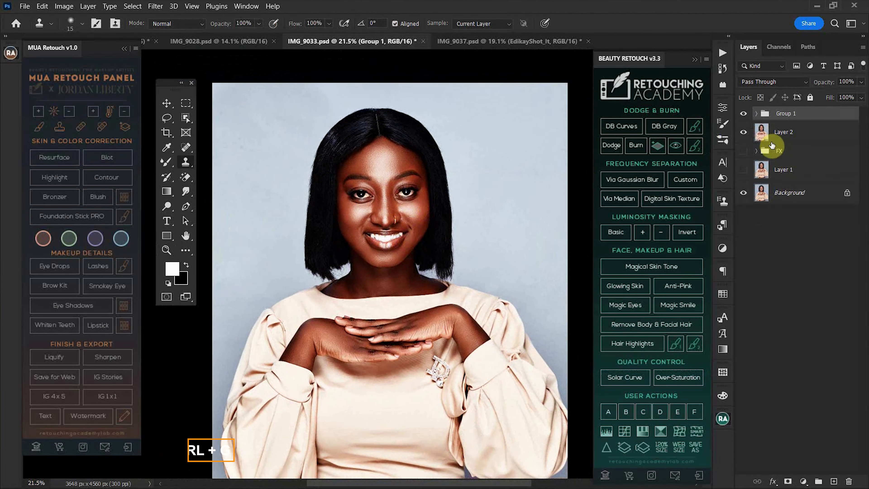
{"action": "left_click", "coordinate": [788, 481]}
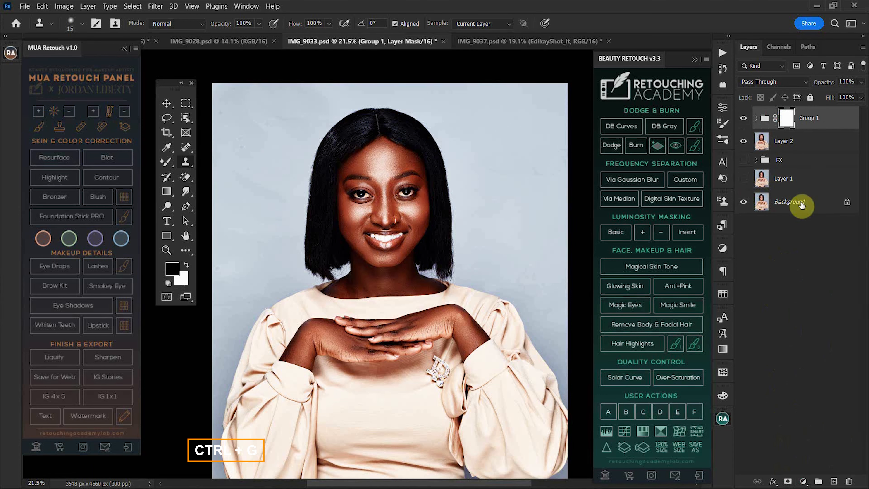
- Fill the group's mask using Apply Image with the Merged layer, RGB channel, Add blending, 100% opacity and scale 2
{"action": "key", "text": "x"}
{"action": "left_click", "coordinate": [64, 6]}
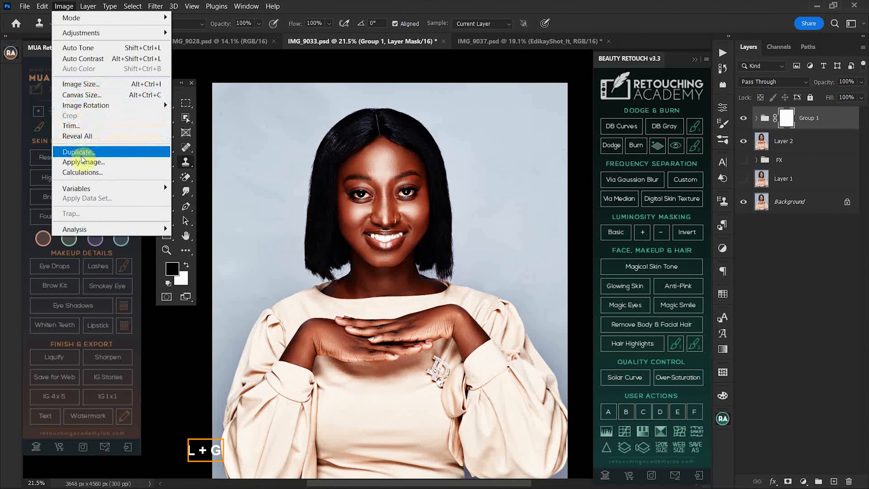
{"action": "left_click", "coordinate": [84, 162]}
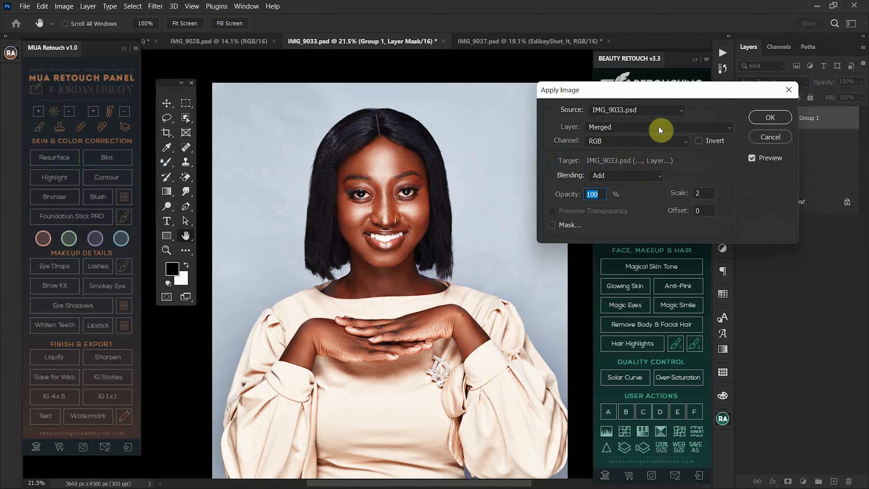
{"action": "left_click", "coordinate": [761, 116]}
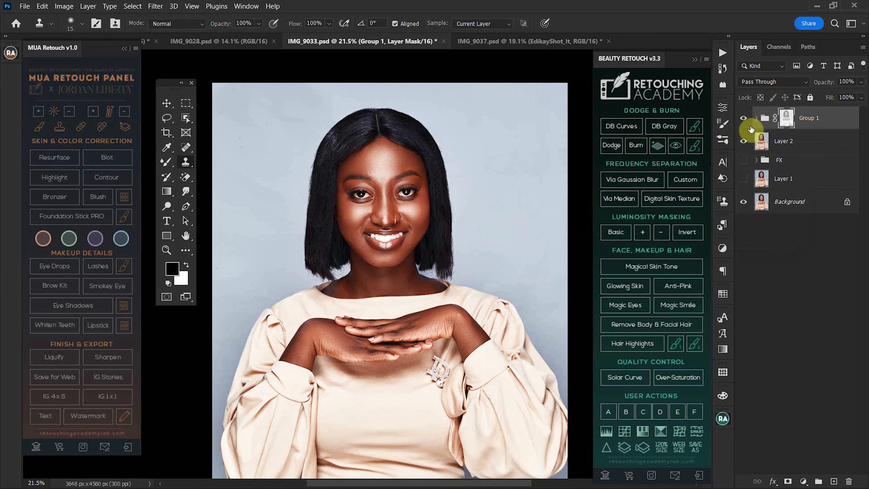
- Lower Group 1's opacity to 48%, comparing the portrait with the group hidden and shown
{"action": "left_click", "coordinate": [744, 120]}
{"action": "left_click", "coordinate": [744, 120]}
{"action": "left_click", "coordinate": [744, 120]}
{"action": "left_click", "coordinate": [744, 121]}
{"action": "left_click", "coordinate": [861, 82]}
{"action": "left_click", "coordinate": [839, 94]}
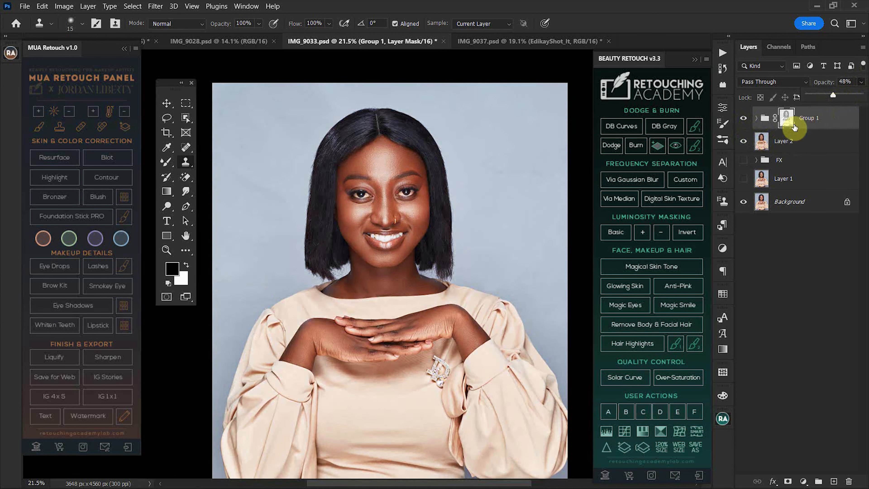
{"action": "left_click", "coordinate": [743, 118]}
{"action": "left_click", "coordinate": [743, 120]}
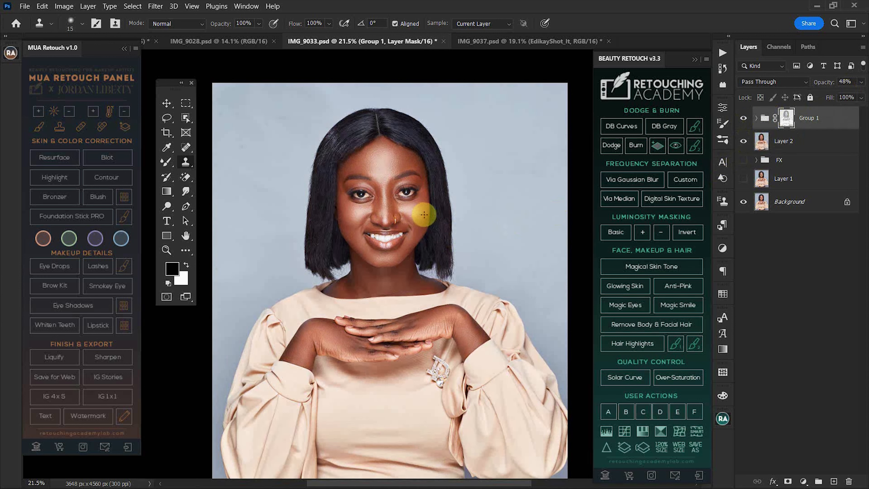
- Hide and show Group 1 to compare the whole portrait with and without the dodge and burn effect
{"action": "key", "text": "z"}
{"action": "left_click_drag", "start_coordinate": [405, 198], "coordinate": [384, 204]}
{"action": "left_click_drag", "start_coordinate": [432, 217], "coordinate": [416, 220]}
{"action": "mouse_move", "coordinate": [429, 253]}
{"action": "left_mouse_down"}
{"action": "mouse_move", "coordinate": [398, 266]}
{"action": "mouse_move", "coordinate": [409, 278]}
{"action": "left_mouse_up"}
{"action": "key", "text": "s"}
{"action": "left_click", "coordinate": [745, 120]}
{"action": "left_click", "coordinate": [744, 123]}
{"action": "left_click", "coordinate": [743, 124]}
{"action": "left_click", "coordinate": [744, 120]}
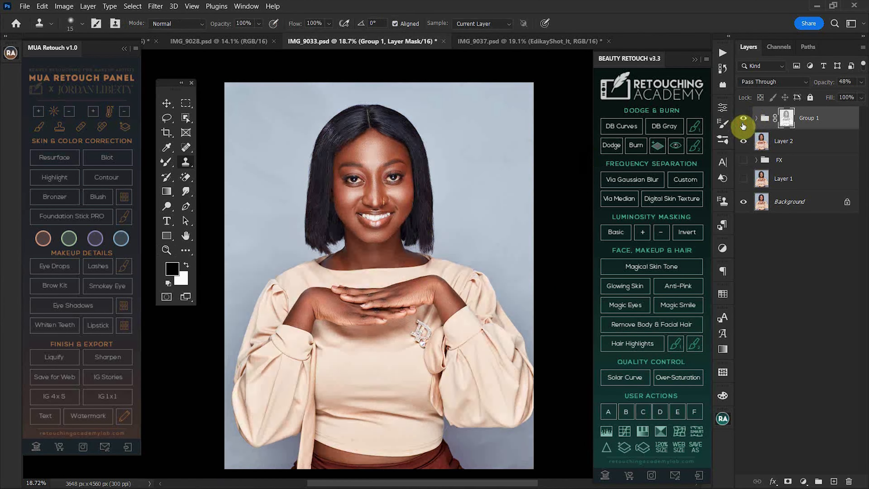
- Add a Solid Color fill layer in white (ffffff) and move it between Group 1 and Layer 2
{"action": "key", "text": "z"}
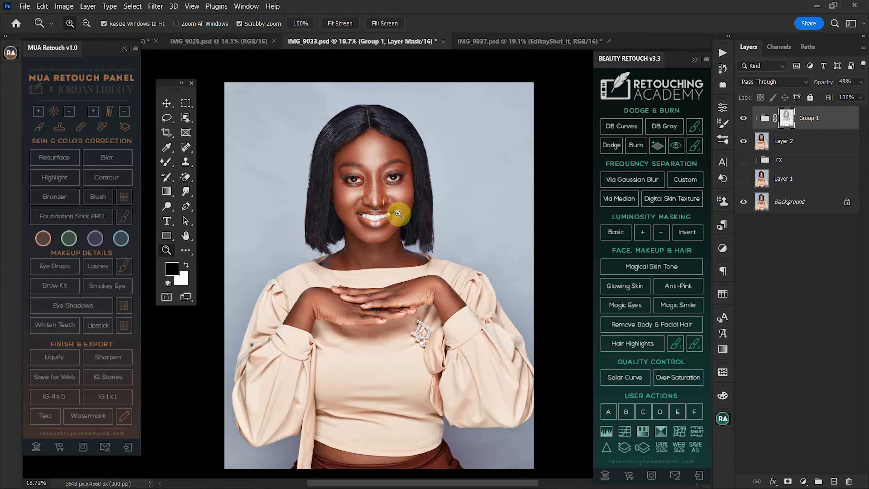
{"action": "mouse_move", "coordinate": [398, 194]}
{"action": "left_mouse_down"}
{"action": "mouse_move", "coordinate": [423, 226]}
{"action": "mouse_move", "coordinate": [403, 190]}
{"action": "left_mouse_up"}
{"action": "key", "text": "s"}
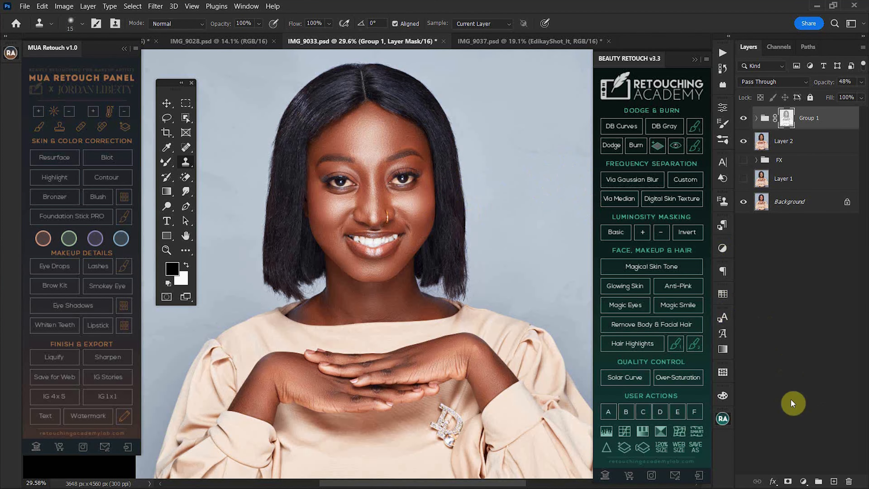
{"action": "left_click", "coordinate": [803, 481]}
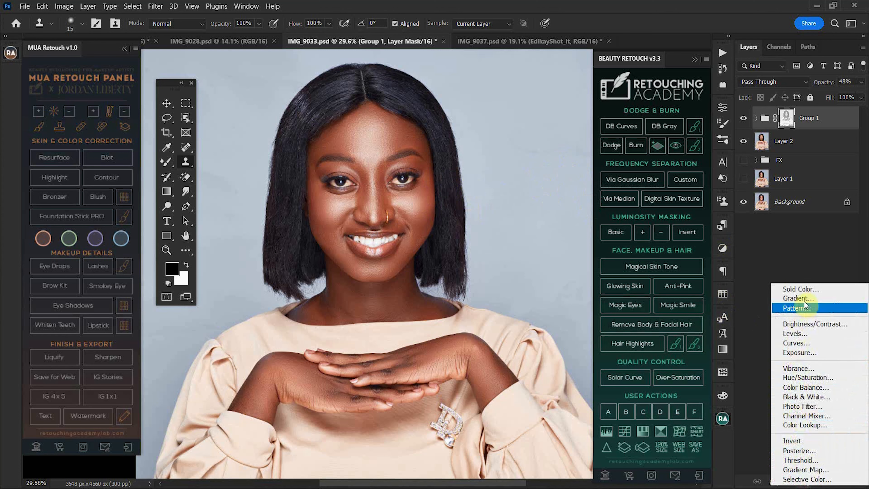
{"action": "left_click", "coordinate": [794, 290]}
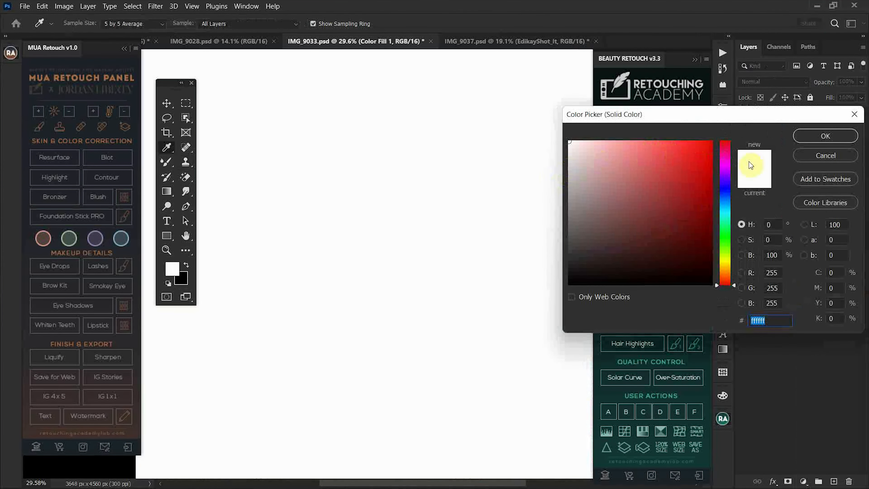
{"action": "left_click", "coordinate": [808, 136]}
{"action": "left_click_drag", "start_coordinate": [808, 125], "coordinate": [810, 152]}
{"action": "left_click", "coordinate": [763, 140]}
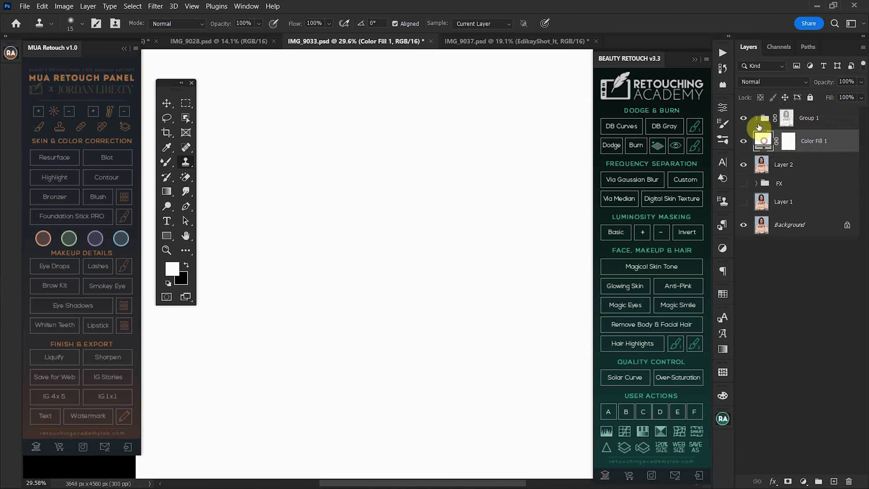
- Move the Color Fill 1 layer below Layer 2 and recolor it to a skin tone sampled from the face, ba654d
{"action": "left_click_drag", "start_coordinate": [786, 144], "coordinate": [809, 168]}
{"action": "left_click", "coordinate": [763, 166]}
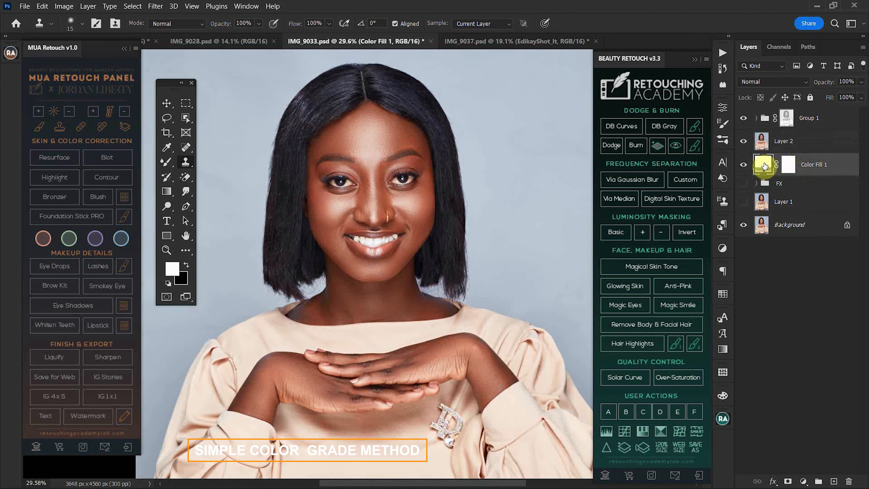
{"action": "double_click", "coordinate": [766, 166]}
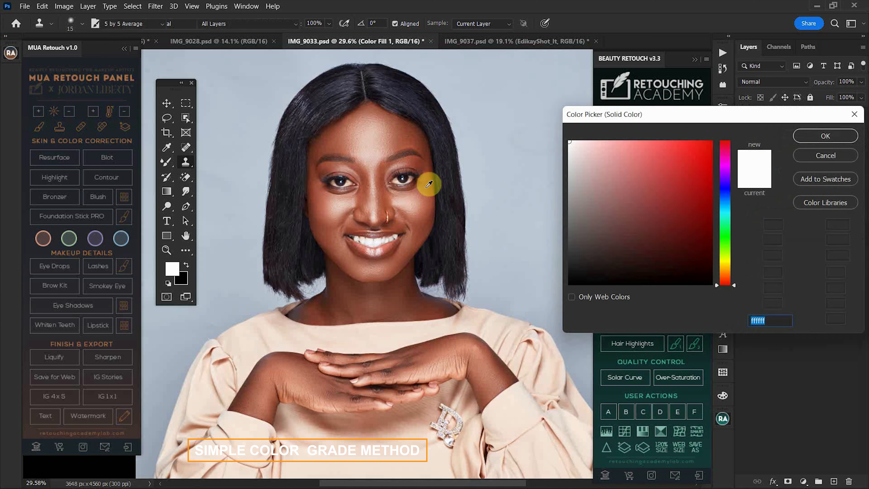
{"action": "left_click", "coordinate": [404, 135]}
{"action": "left_click_drag", "start_coordinate": [652, 182], "coordinate": [655, 189]}
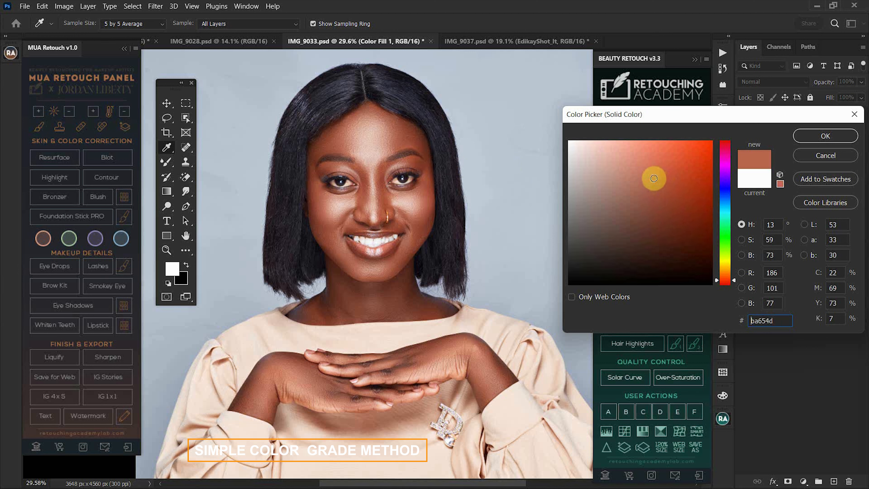
{"action": "left_click", "coordinate": [814, 136]}
{"action": "key", "text": "s"}
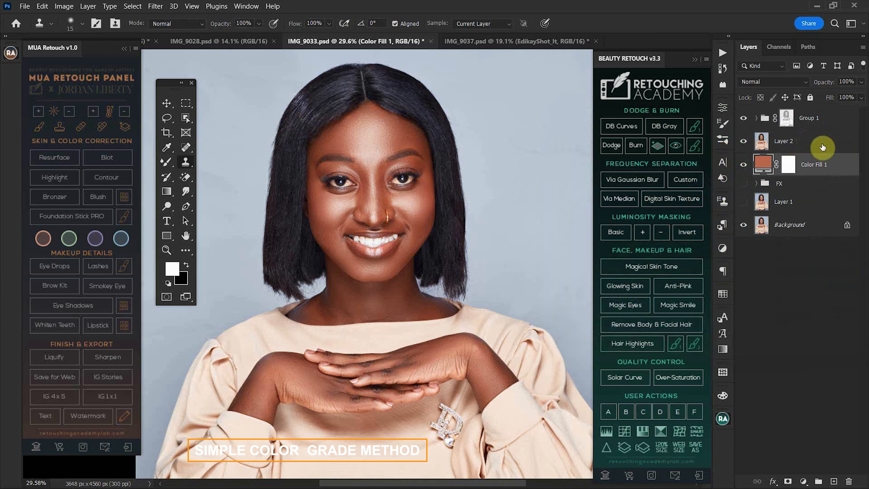
- Move Color Fill 1 above Group 1 and set its blend mode to Soft Light
{"action": "left_click_drag", "start_coordinate": [818, 169], "coordinate": [813, 115]}
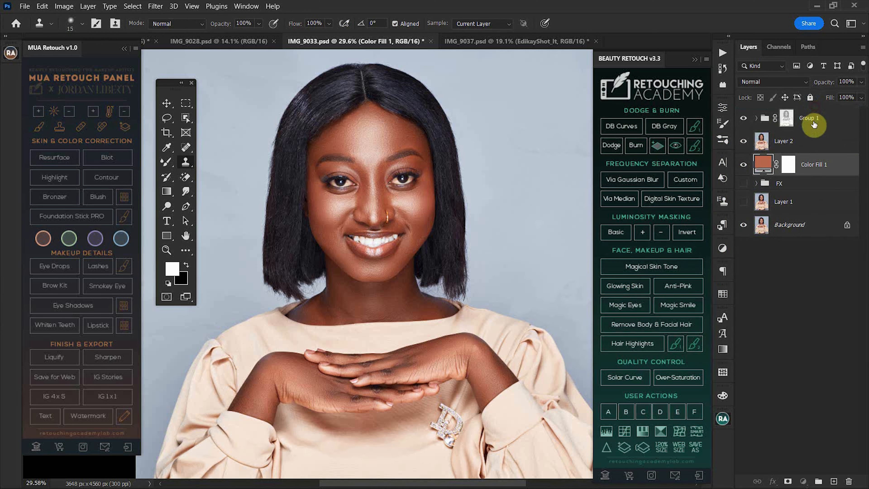
{"action": "left_click_drag", "start_coordinate": [815, 167], "coordinate": [809, 110]}
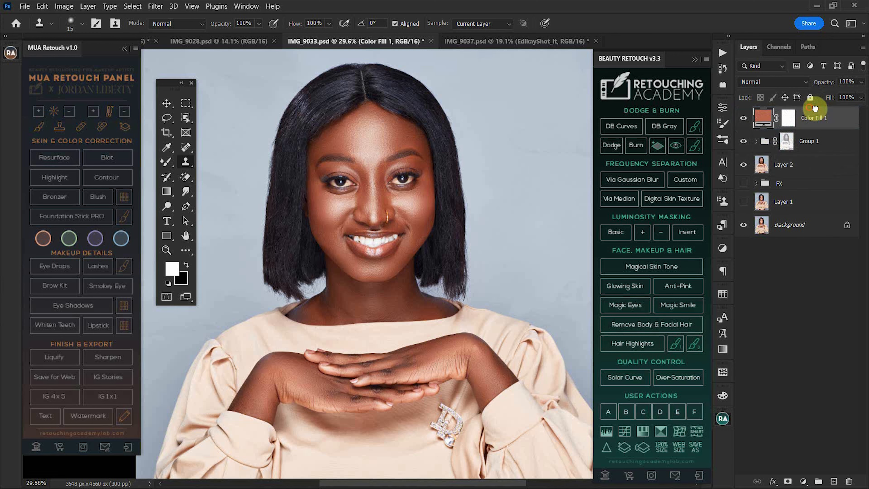
{"action": "left_click", "coordinate": [765, 81]}
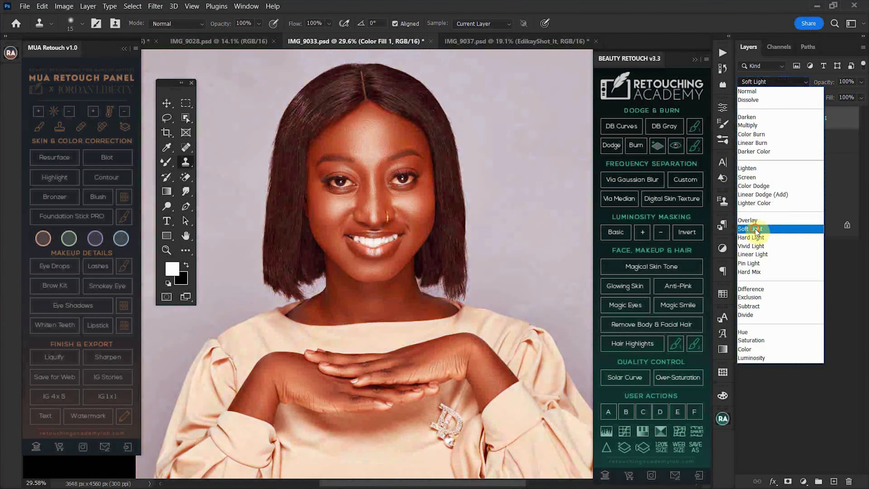
{"action": "left_click", "coordinate": [751, 229]}
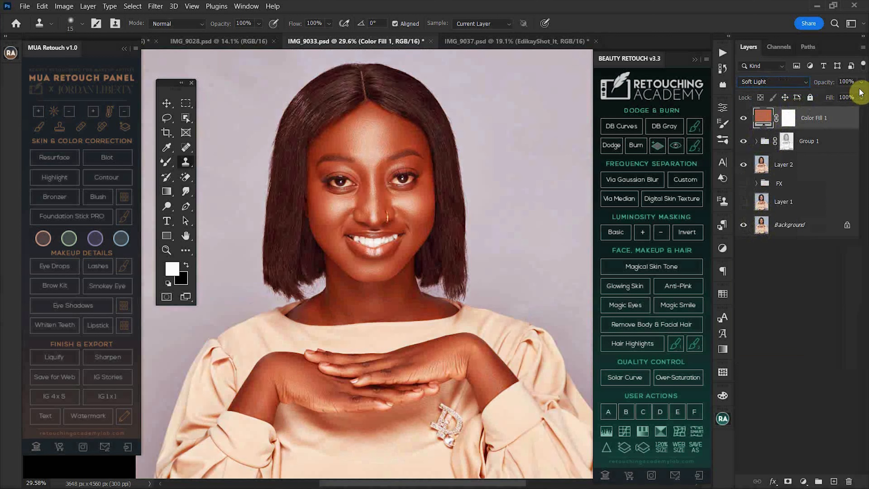
- Lower the Color Fill 1 layer's opacity to 27% and check the tint on the whole portrait
{"action": "left_click_drag", "start_coordinate": [830, 93], "coordinate": [822, 97]}
{"action": "key", "text": "Return"}
{"action": "key", "text": "z"}
{"action": "left_click_drag", "start_coordinate": [425, 182], "coordinate": [405, 185]}
{"action": "left_click_drag", "start_coordinate": [430, 229], "coordinate": [411, 234]}
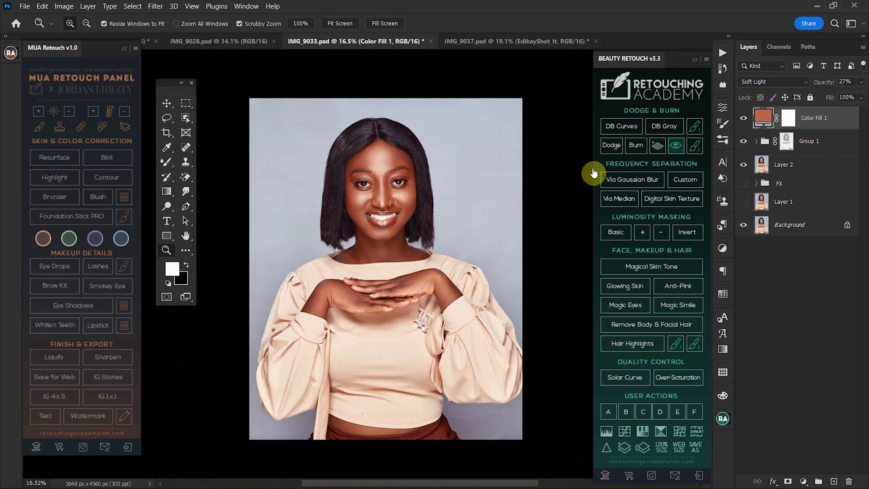
{"action": "key", "text": "s"}
{"action": "left_click", "coordinate": [746, 119]}
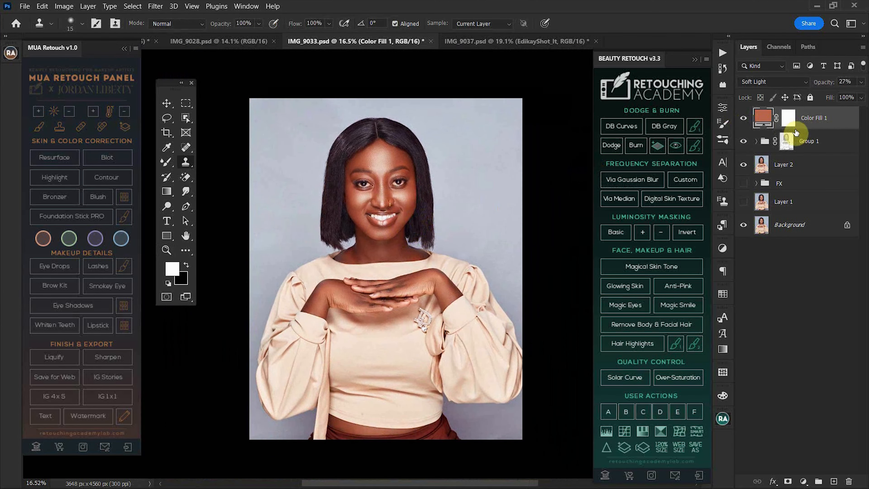
- Copy Group 1's layer mask onto Color Fill 1, replacing its white mask, and check the face
{"action": "left_click", "coordinate": [794, 143]}
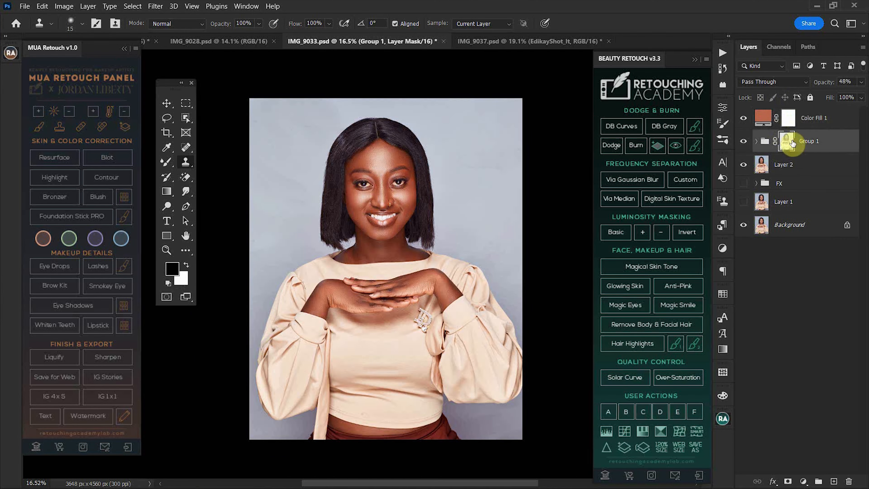
{"action": "left_click_drag", "start_coordinate": [789, 147], "coordinate": [788, 120]}
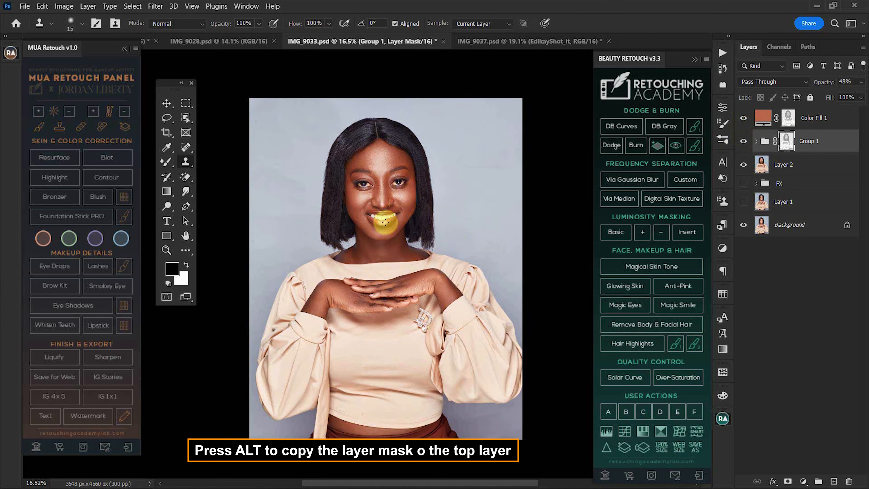
{"action": "key", "text": "z"}
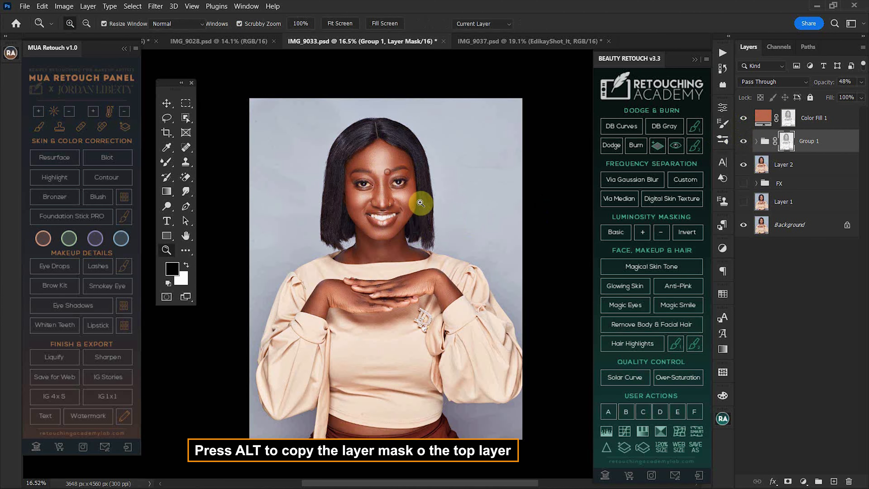
{"action": "left_click_drag", "start_coordinate": [388, 179], "coordinate": [426, 203]}
{"action": "key", "text": "s"}
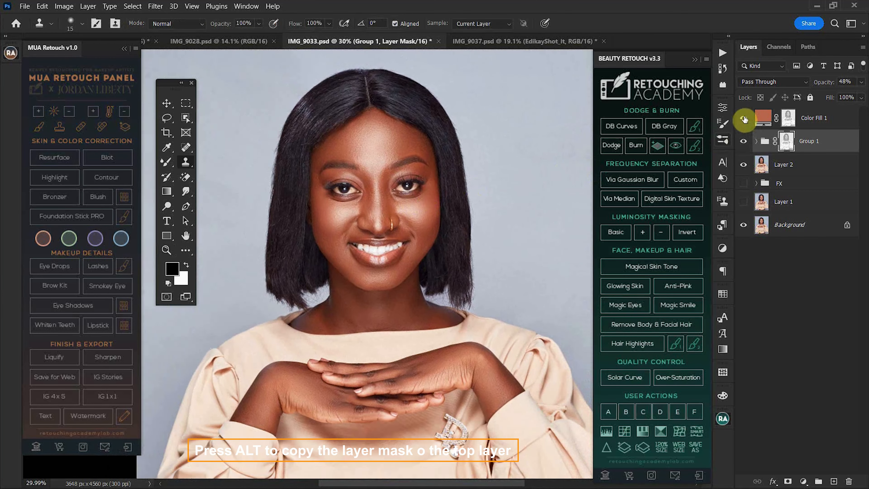
- Set the masked Color Fill 1 layer's opacity to 72%, judging the skin tone at different strengths
{"action": "left_click", "coordinate": [862, 82]}
{"action": "left_click", "coordinate": [821, 117]}
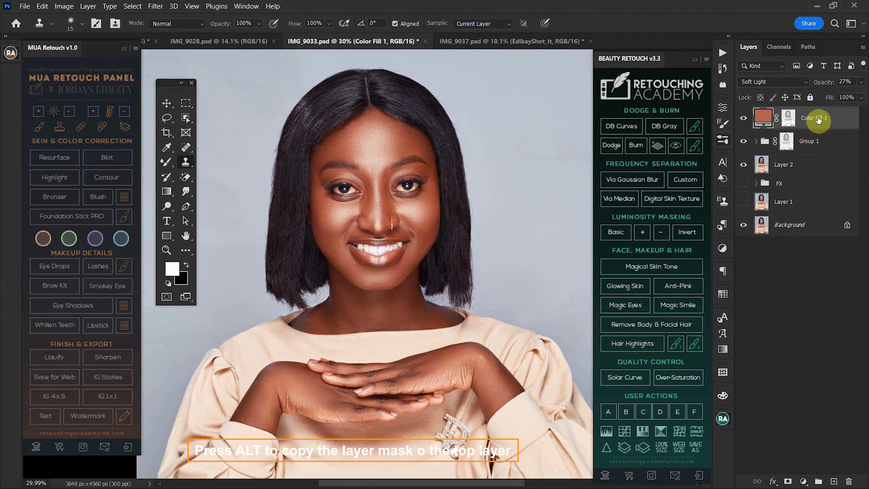
{"action": "left_click", "coordinate": [861, 82]}
{"action": "left_click_drag", "start_coordinate": [832, 95], "coordinate": [823, 95]}
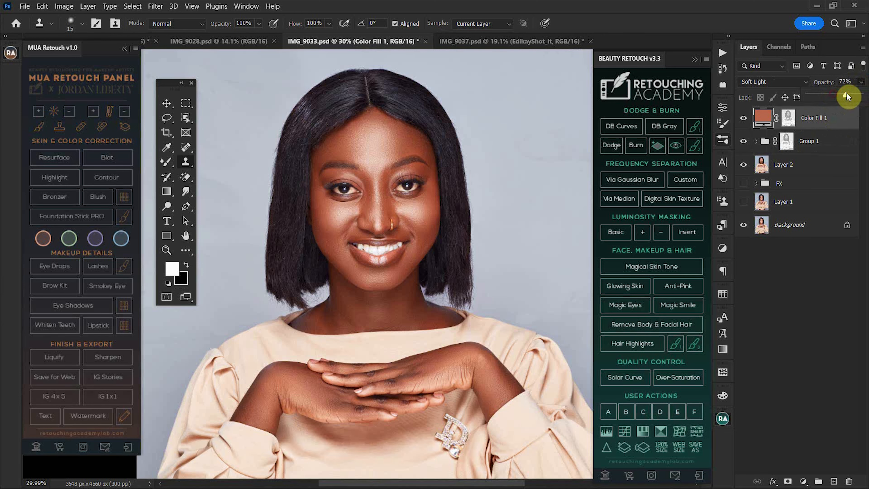
{"action": "key", "text": "z"}
{"action": "left_click_drag", "start_coordinate": [416, 181], "coordinate": [393, 187]}
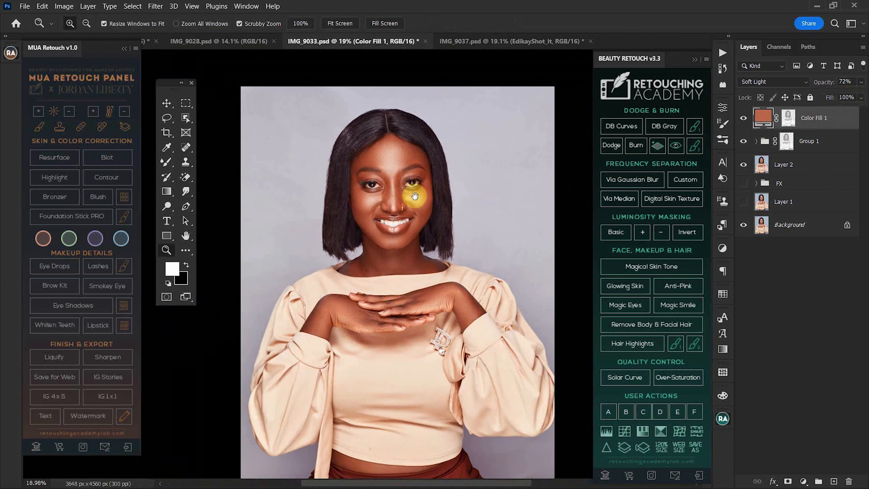
{"action": "key", "text": "s"}
{"action": "left_click", "coordinate": [861, 81]}
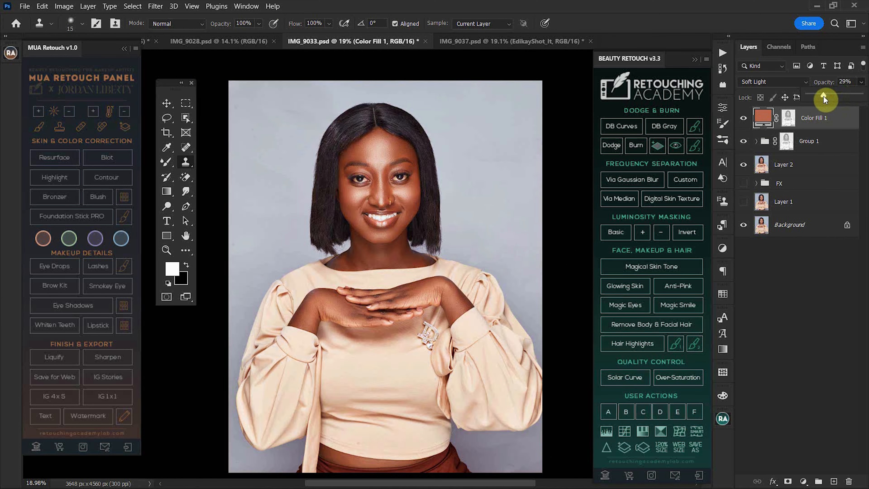
{"action": "left_click_drag", "start_coordinate": [818, 98], "coordinate": [866, 99]}
{"action": "key", "text": "z"}
{"action": "left_click_drag", "start_coordinate": [400, 180], "coordinate": [383, 185]}
{"action": "left_click_drag", "start_coordinate": [396, 229], "coordinate": [406, 209]}
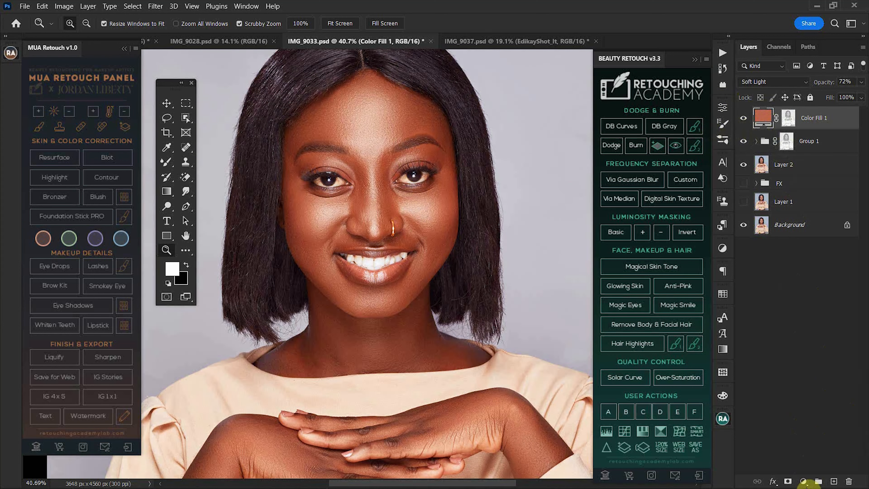
- Add a Hue/Saturation adjustment layer with Saturation -54 and Lightness +14
{"action": "left_click", "coordinate": [804, 483]}
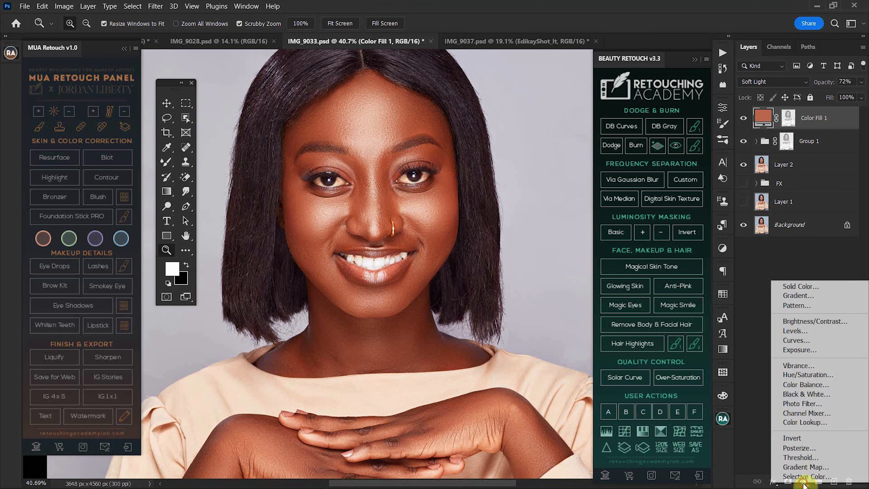
{"action": "left_click", "coordinate": [813, 380]}
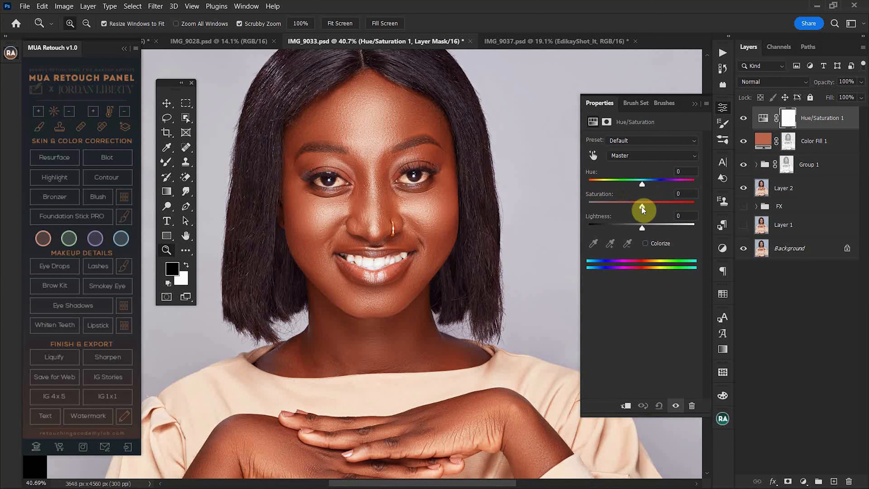
{"action": "left_click_drag", "start_coordinate": [642, 207], "coordinate": [613, 209]}
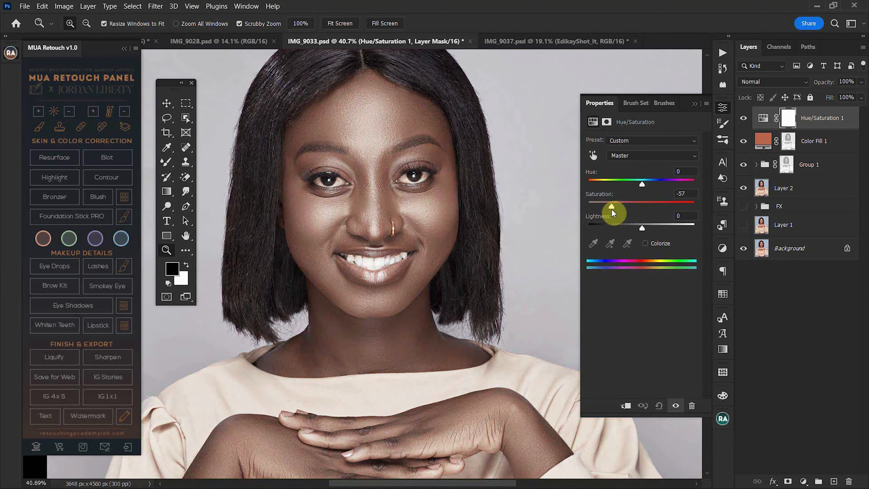
{"action": "left_click_drag", "start_coordinate": [643, 227], "coordinate": [655, 225]}
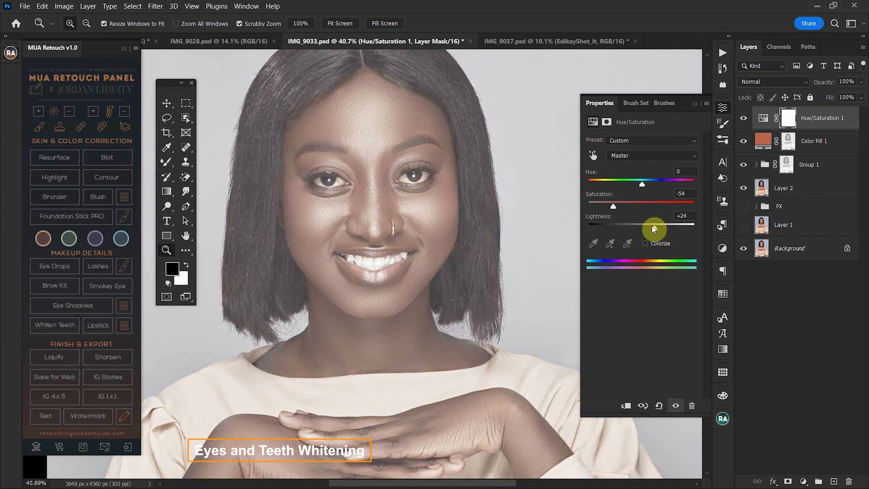
{"action": "left_click_drag", "start_coordinate": [655, 227], "coordinate": [649, 227]}
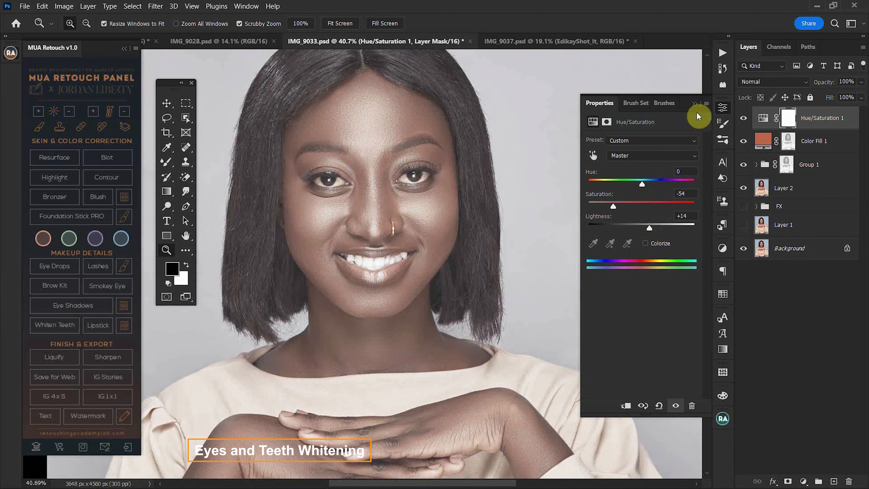
{"action": "left_click", "coordinate": [695, 103]}
- Invert the Hue/Saturation layer's mask to black and switch to the regular Brush tool
{"action": "left_click_drag", "start_coordinate": [791, 119], "coordinate": [783, 121]}
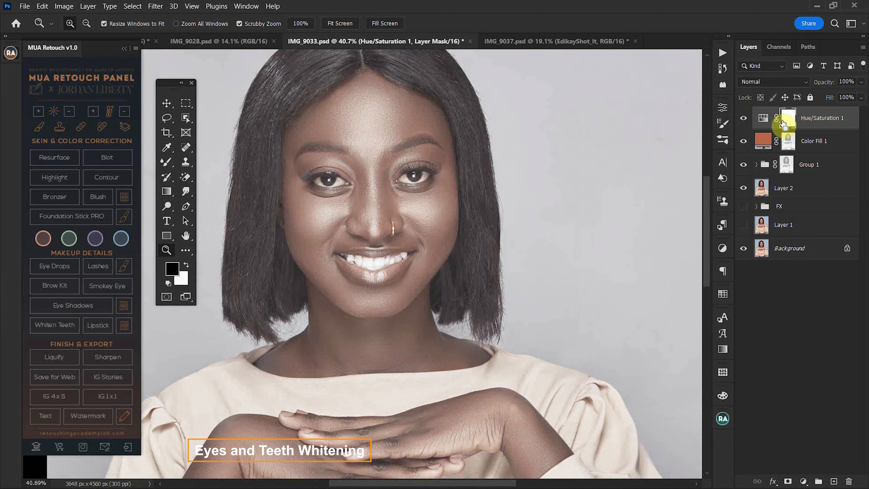
{"action": "key", "text": "ctrl+i"}
{"action": "key", "text": "b"}
{"action": "right_click", "coordinate": [168, 163]}
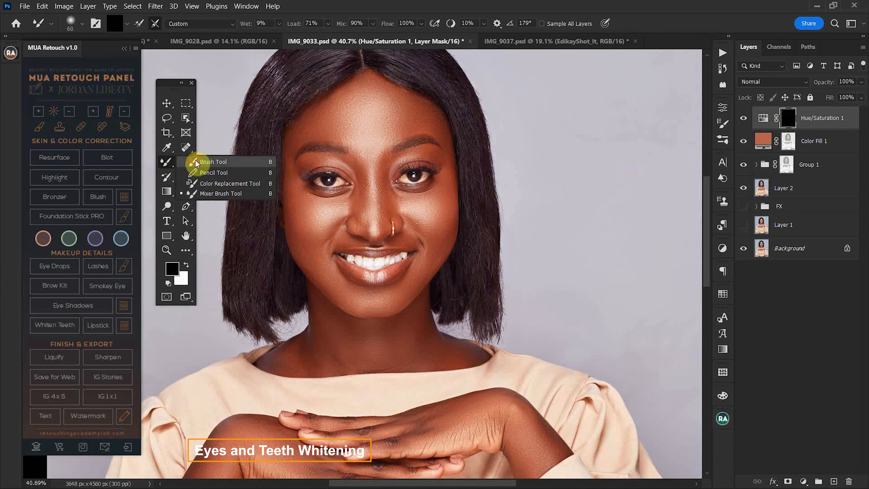
{"action": "left_click", "coordinate": [200, 163]}
- Paint white on the Hue/Saturation mask over the white of the eye on the portrait's left side, adjusting the brush size
{"action": "key", "text": "z"}
{"action": "mouse_move", "coordinate": [336, 180]}
{"action": "left_mouse_down"}
{"action": "mouse_move", "coordinate": [362, 208]}
{"action": "mouse_move", "coordinate": [398, 188]}
{"action": "left_mouse_up"}
{"action": "key", "text": "b"}
{"action": "key", "text": "x"}
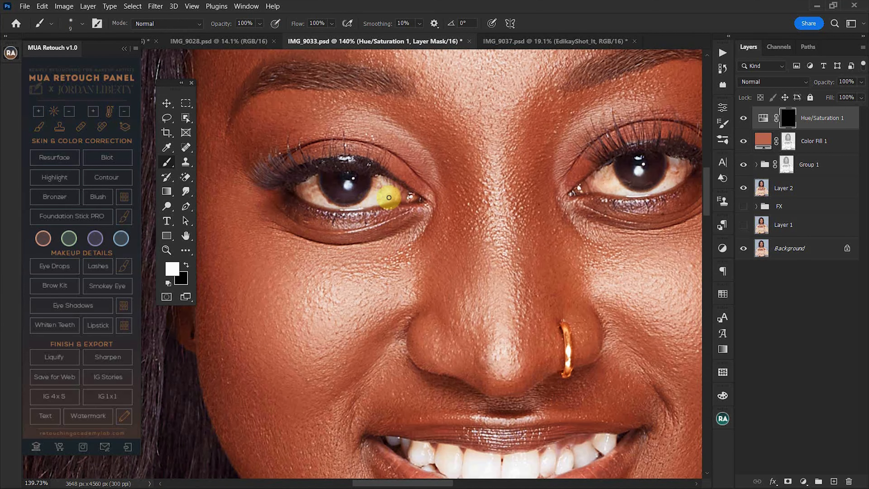
{"action": "key", "text": "bracketright"}
{"action": "key", "text": "bracketright"}
{"action": "left_click_drag", "start_coordinate": [394, 189], "coordinate": [378, 191]}
{"action": "mouse_move", "coordinate": [309, 202]}
{"action": "left_mouse_down"}
{"action": "mouse_move", "coordinate": [318, 183]}
{"action": "mouse_move", "coordinate": [302, 191]}
{"action": "mouse_move", "coordinate": [325, 198]}
{"action": "mouse_move", "coordinate": [305, 186]}
{"action": "mouse_move", "coordinate": [310, 197]}
{"action": "mouse_move", "coordinate": [323, 195]}
{"action": "mouse_move", "coordinate": [319, 177]}
{"action": "mouse_move", "coordinate": [327, 191]}
{"action": "mouse_move", "coordinate": [312, 182]}
{"action": "mouse_move", "coordinate": [312, 195]}
{"action": "mouse_move", "coordinate": [313, 181]}
{"action": "mouse_move", "coordinate": [322, 202]}
{"action": "mouse_move", "coordinate": [339, 207]}
{"action": "mouse_move", "coordinate": [377, 188]}
{"action": "left_mouse_up"}
{"action": "key", "text": "x"}
{"action": "key", "text": "x"}
{"action": "key", "text": "bracketleft"}
{"action": "key", "text": "bracketleft"}
{"action": "key", "text": "bracketleft"}
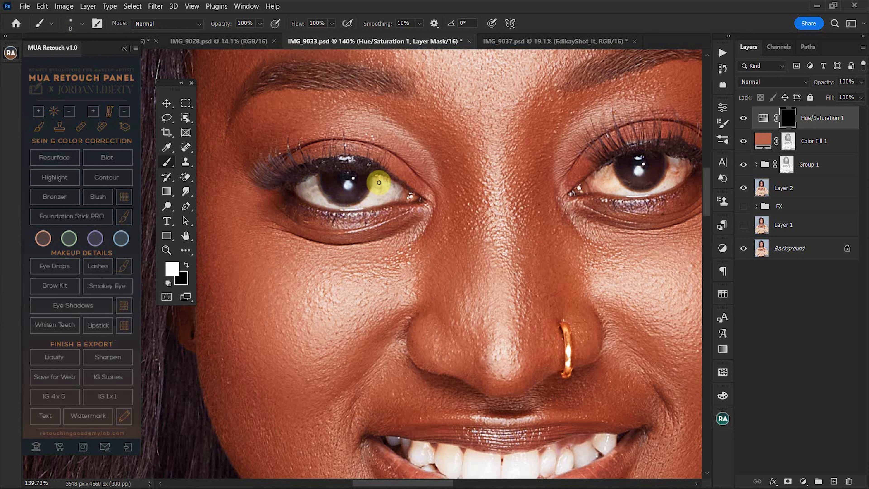
{"action": "key", "text": "x"}
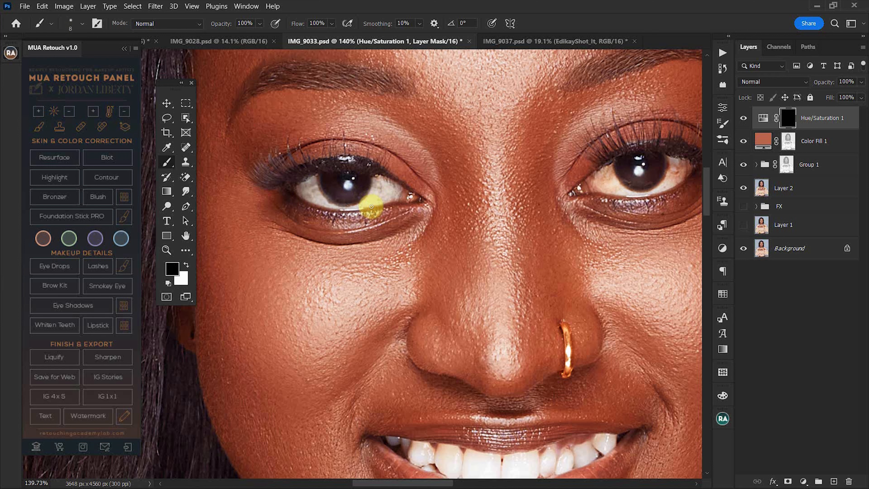
{"action": "key", "text": "x"}
- Paint white on the mask over the white of the other eye, swapping to black for corrections
{"action": "left_click_drag", "start_coordinate": [530, 178], "coordinate": [405, 188]}
{"action": "left_click_drag", "start_coordinate": [514, 171], "coordinate": [401, 180]}
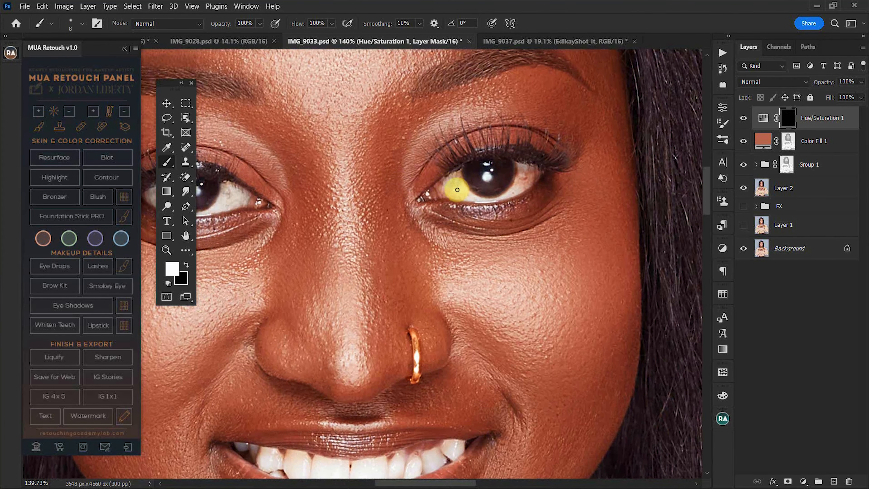
{"action": "mouse_move", "coordinate": [448, 180]}
{"action": "left_mouse_down"}
{"action": "mouse_move", "coordinate": [465, 193]}
{"action": "mouse_move", "coordinate": [488, 194]}
{"action": "mouse_move", "coordinate": [487, 201]}
{"action": "mouse_move", "coordinate": [490, 188]}
{"action": "mouse_move", "coordinate": [489, 196]}
{"action": "mouse_move", "coordinate": [516, 194]}
{"action": "mouse_move", "coordinate": [504, 195]}
{"action": "mouse_move", "coordinate": [518, 183]}
{"action": "mouse_move", "coordinate": [516, 164]}
{"action": "mouse_move", "coordinate": [528, 179]}
{"action": "mouse_move", "coordinate": [519, 185]}
{"action": "mouse_move", "coordinate": [533, 181]}
{"action": "mouse_move", "coordinate": [431, 191]}
{"action": "mouse_move", "coordinate": [449, 166]}
{"action": "mouse_move", "coordinate": [441, 184]}
{"action": "mouse_move", "coordinate": [511, 161]}
{"action": "mouse_move", "coordinate": [488, 177]}
{"action": "left_mouse_up"}
{"action": "key", "text": "x"}
{"action": "key", "text": "x"}
{"action": "key", "text": "x"}
{"action": "key", "text": "x"}
{"action": "key", "text": "x"}
{"action": "key", "text": "x"}
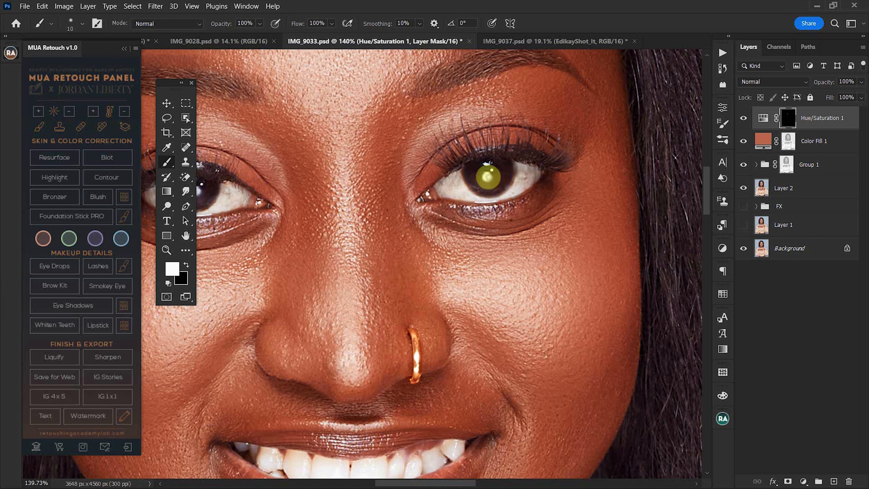
- Whiten the teeth by painting white along them on the Hue/Saturation mask
{"action": "key", "text": "space"}
{"action": "left_click_drag", "start_coordinate": [364, 334], "coordinate": [455, 153]}
{"action": "left_click_drag", "start_coordinate": [439, 308], "coordinate": [423, 258]}
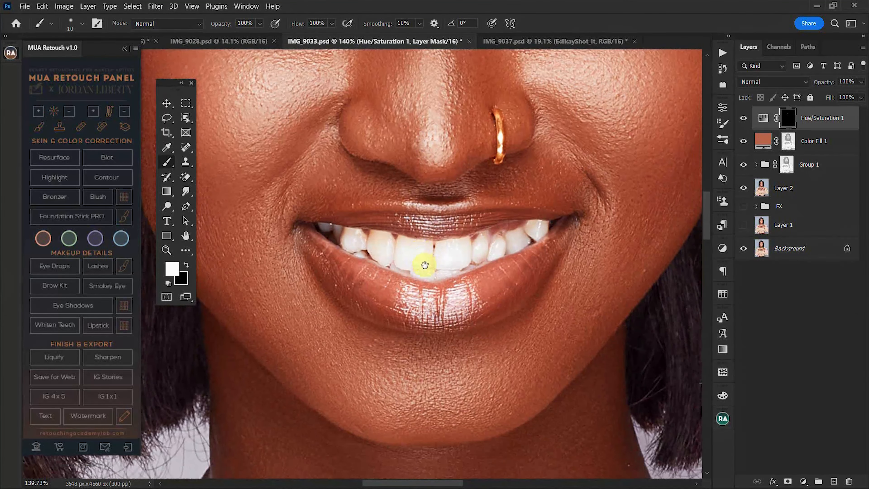
{"action": "key", "text": "z"}
{"action": "left_click_drag", "start_coordinate": [353, 249], "coordinate": [376, 284]}
{"action": "key", "text": "b"}
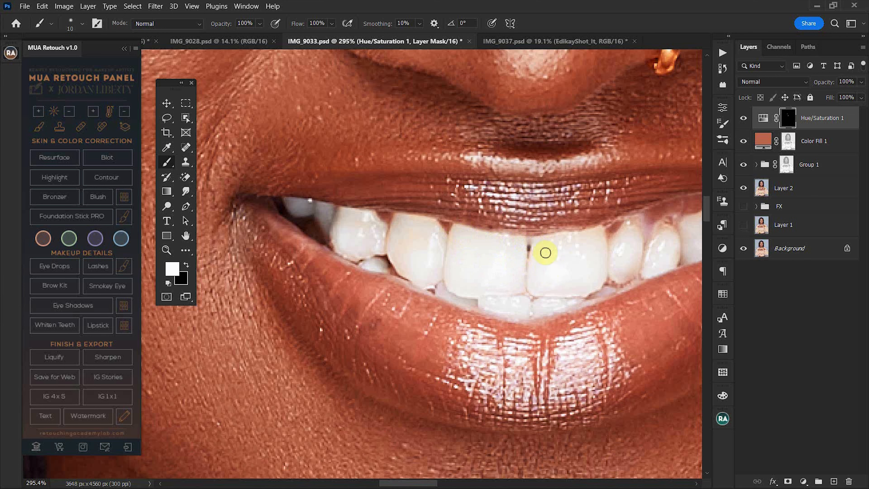
{"action": "left_click_drag", "start_coordinate": [603, 245], "coordinate": [487, 267]}
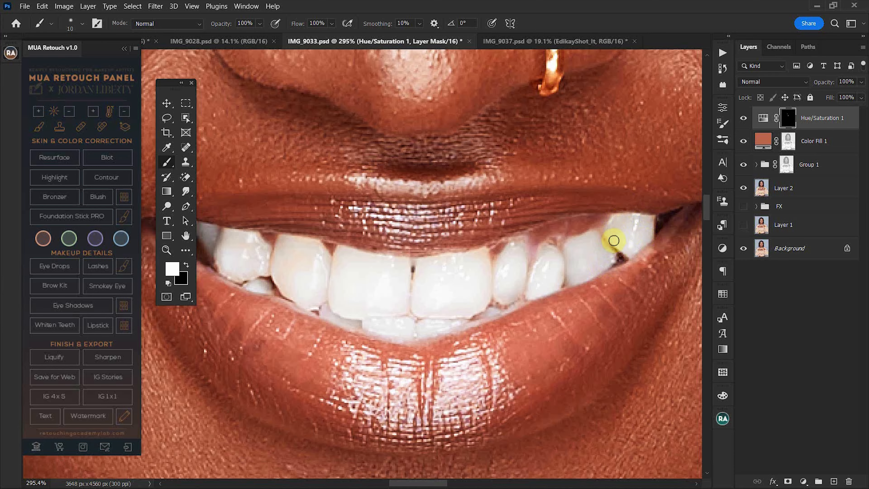
- Compare the portrait's eyes and teeth with the Hue/Saturation layer hidden and shown
{"action": "key", "text": "z"}
{"action": "mouse_move", "coordinate": [579, 237]}
{"action": "left_mouse_down"}
{"action": "mouse_move", "coordinate": [495, 233]}
{"action": "mouse_move", "coordinate": [466, 253]}
{"action": "left_mouse_up"}
{"action": "key", "text": "b"}
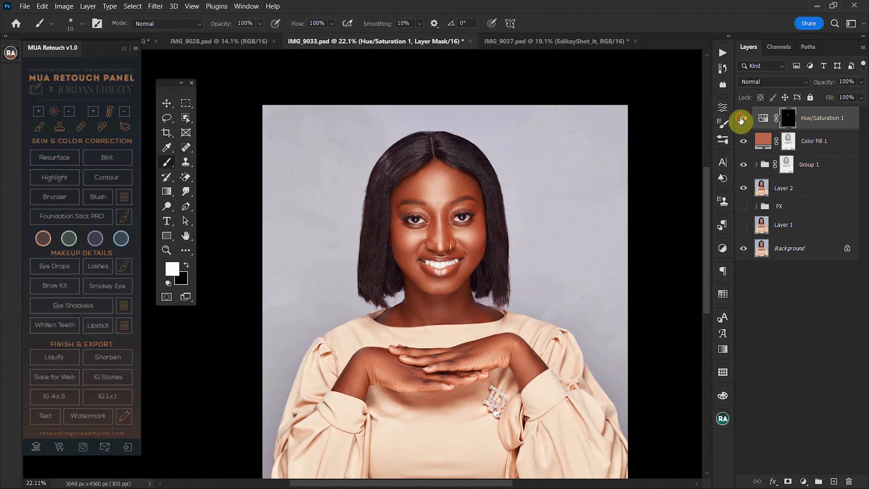
{"action": "key", "text": "z"}
{"action": "mouse_move", "coordinate": [448, 240]}
{"action": "left_mouse_down"}
{"action": "mouse_move", "coordinate": [487, 287]}
{"action": "mouse_move", "coordinate": [471, 277]}
{"action": "left_mouse_up"}
{"action": "key", "text": "b"}
{"action": "left_click", "coordinate": [743, 118]}
{"action": "left_click", "coordinate": [745, 119]}
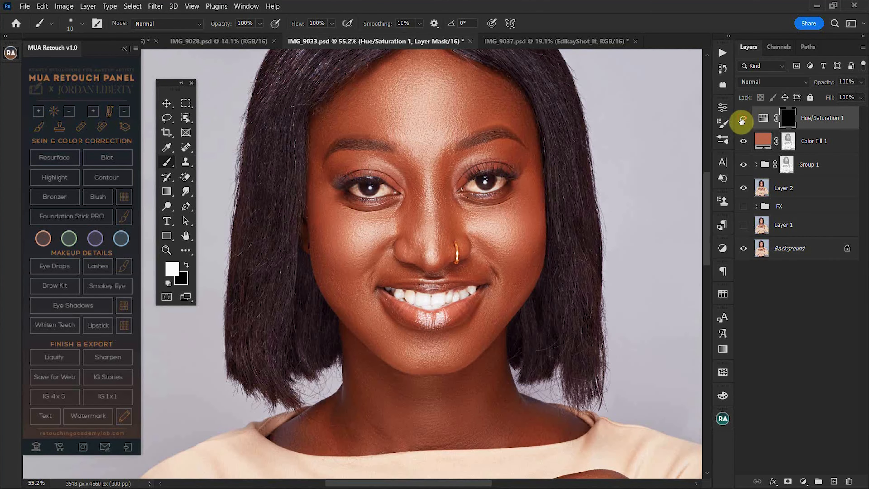
{"action": "key", "text": "z"}
{"action": "mouse_move", "coordinate": [506, 229]}
{"action": "left_mouse_down"}
{"action": "mouse_move", "coordinate": [459, 235]}
{"action": "mouse_move", "coordinate": [472, 288]}
{"action": "mouse_move", "coordinate": [454, 295]}
{"action": "mouse_move", "coordinate": [444, 268]}
{"action": "mouse_move", "coordinate": [454, 308]}
{"action": "mouse_move", "coordinate": [444, 303]}
{"action": "mouse_move", "coordinate": [512, 231]}
{"action": "mouse_move", "coordinate": [443, 219]}
{"action": "left_mouse_up"}
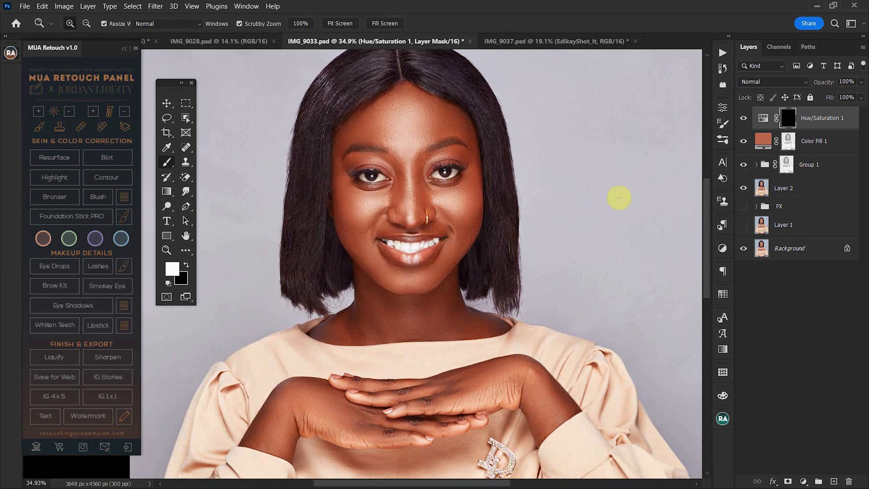
{"action": "key", "text": "b"}
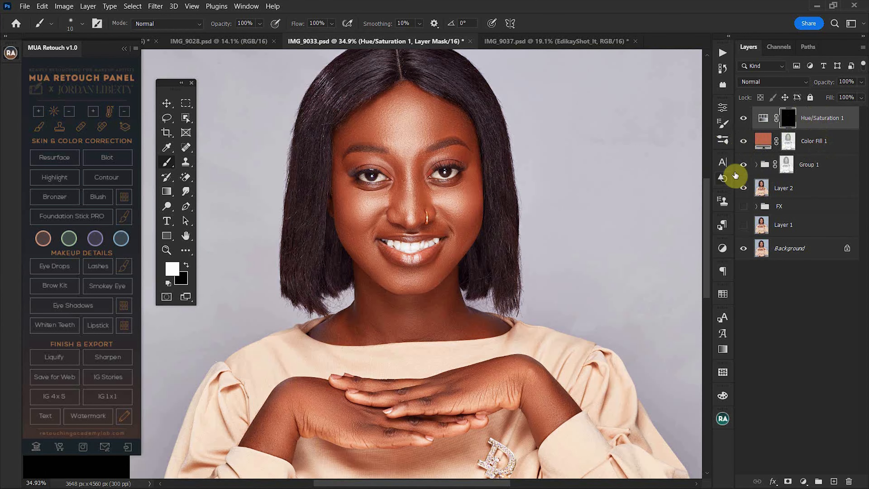
{"action": "scroll", "coordinate": [447, 217], "scroll_direction": "up", "scroll_amount": 1}
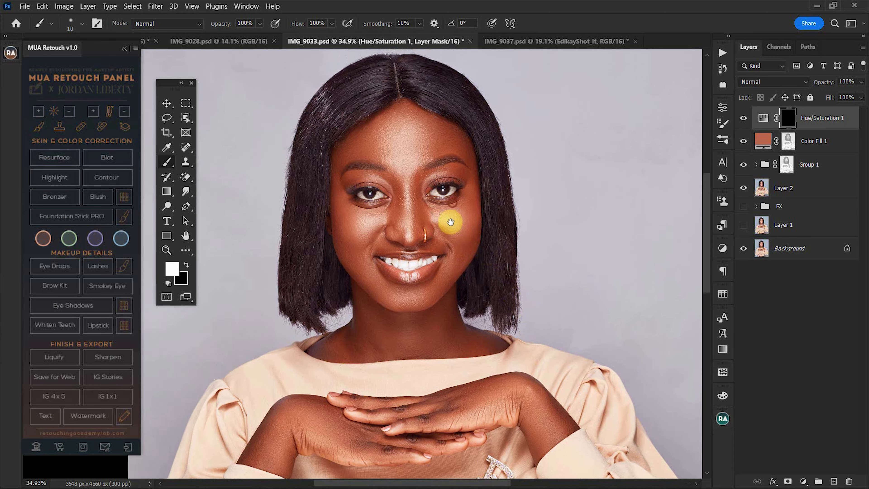